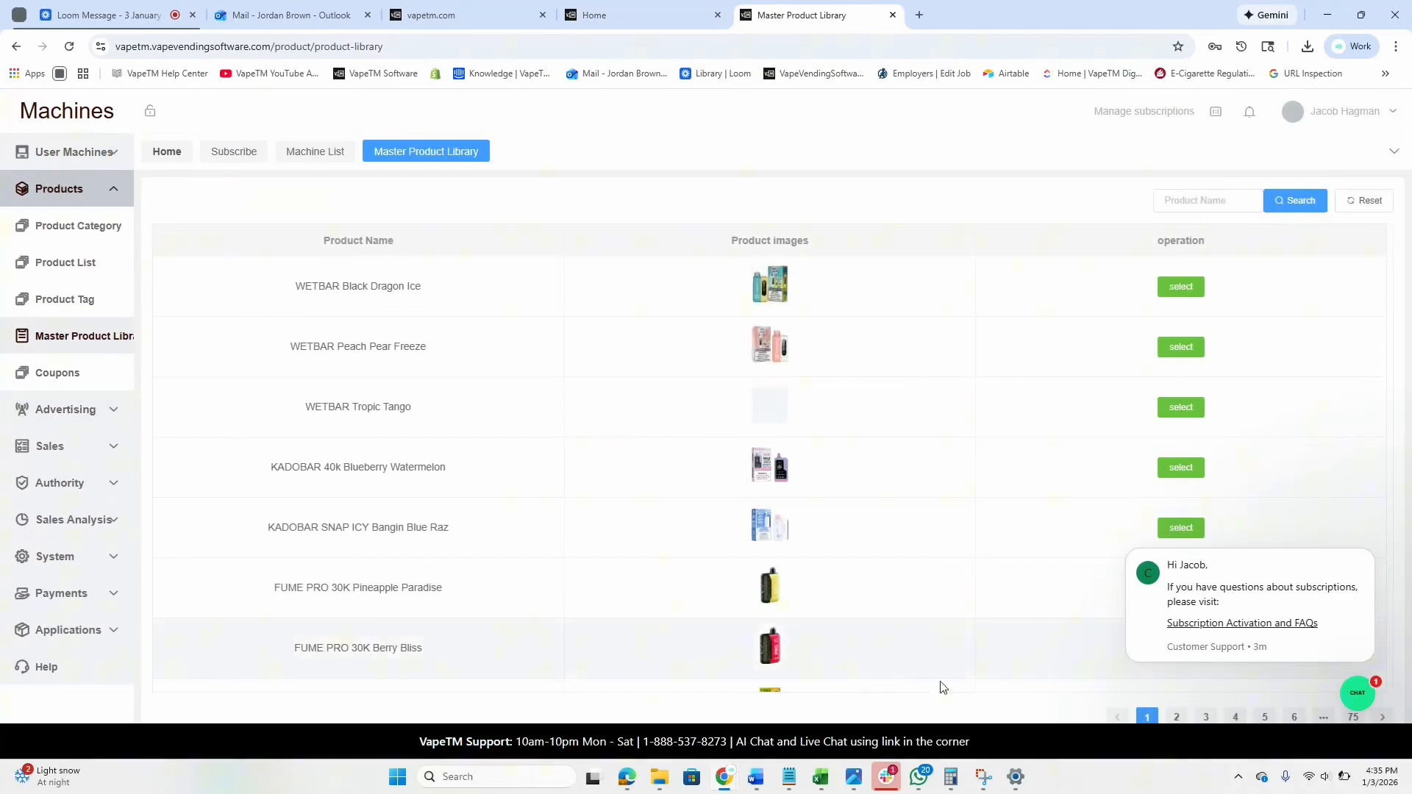
Search the Master Product Library for 'Geek' to list only GEEK BAR products.
{"action": "scroll", "coordinate": [609, 401], "scroll_direction": "down", "scroll_amount": 3}
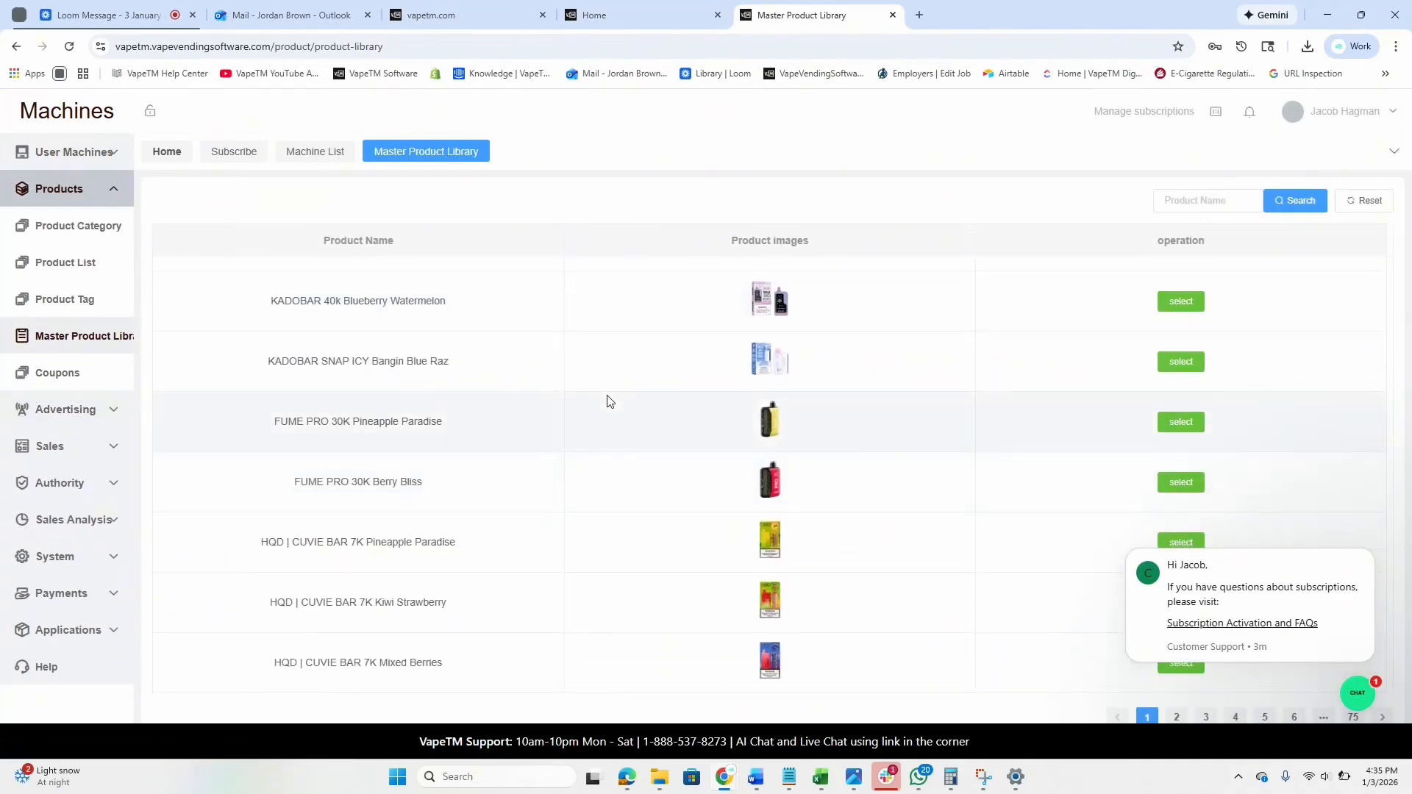
{"action": "scroll", "coordinate": [675, 453], "scroll_direction": "up", "scroll_amount": 3}
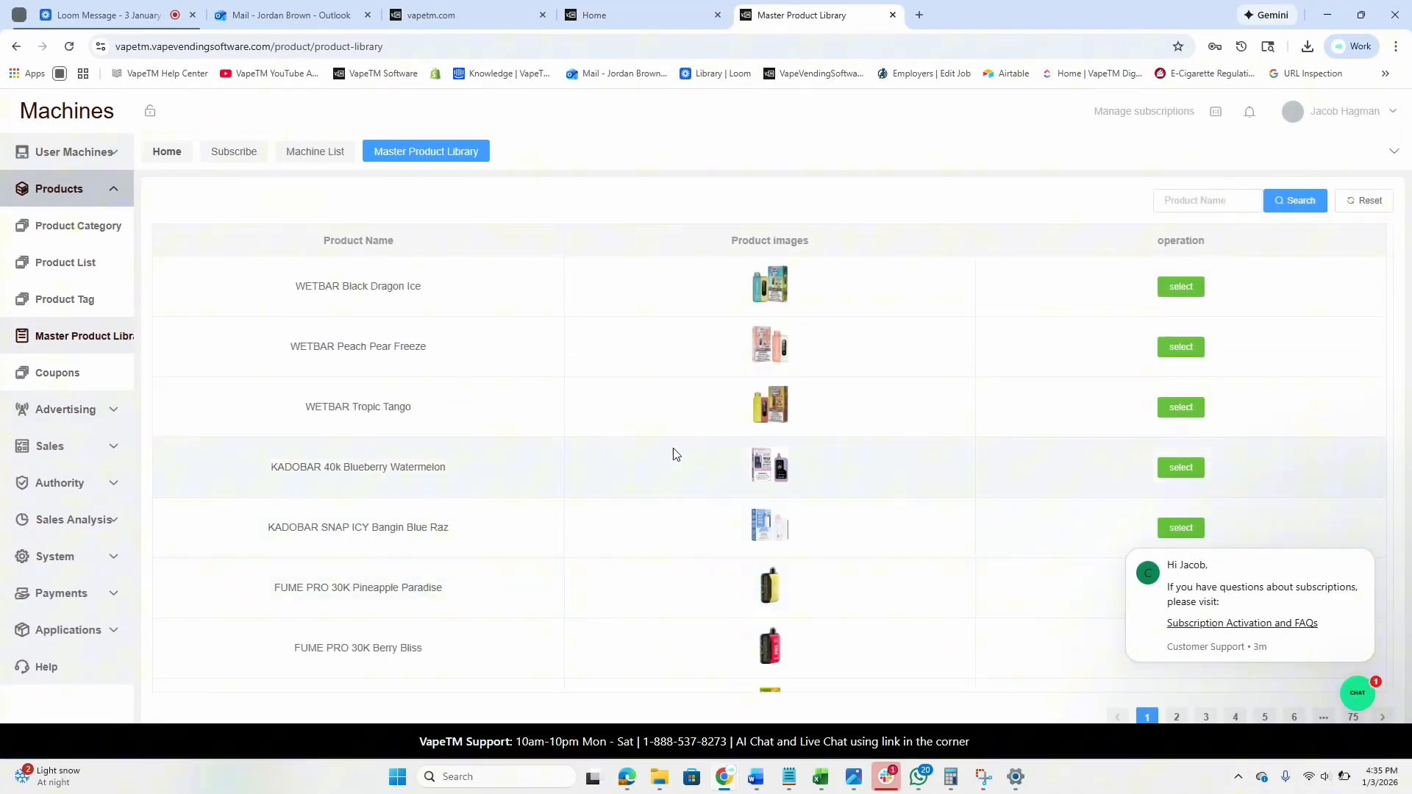
{"action": "scroll", "coordinate": [664, 509], "scroll_direction": "down", "scroll_amount": 3}
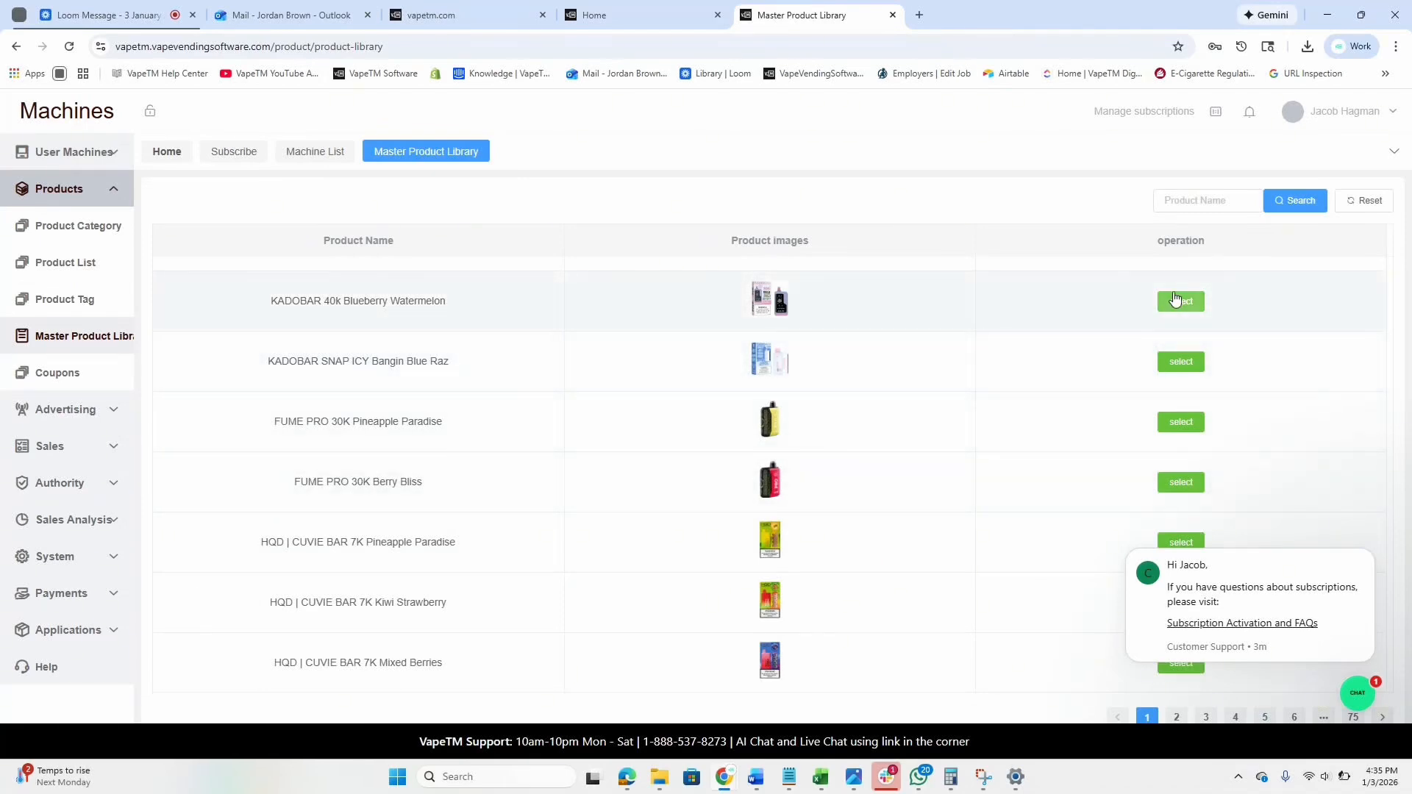
{"action": "left_click", "coordinate": [1180, 199]}
{"action": "type", "text": "Gee"}
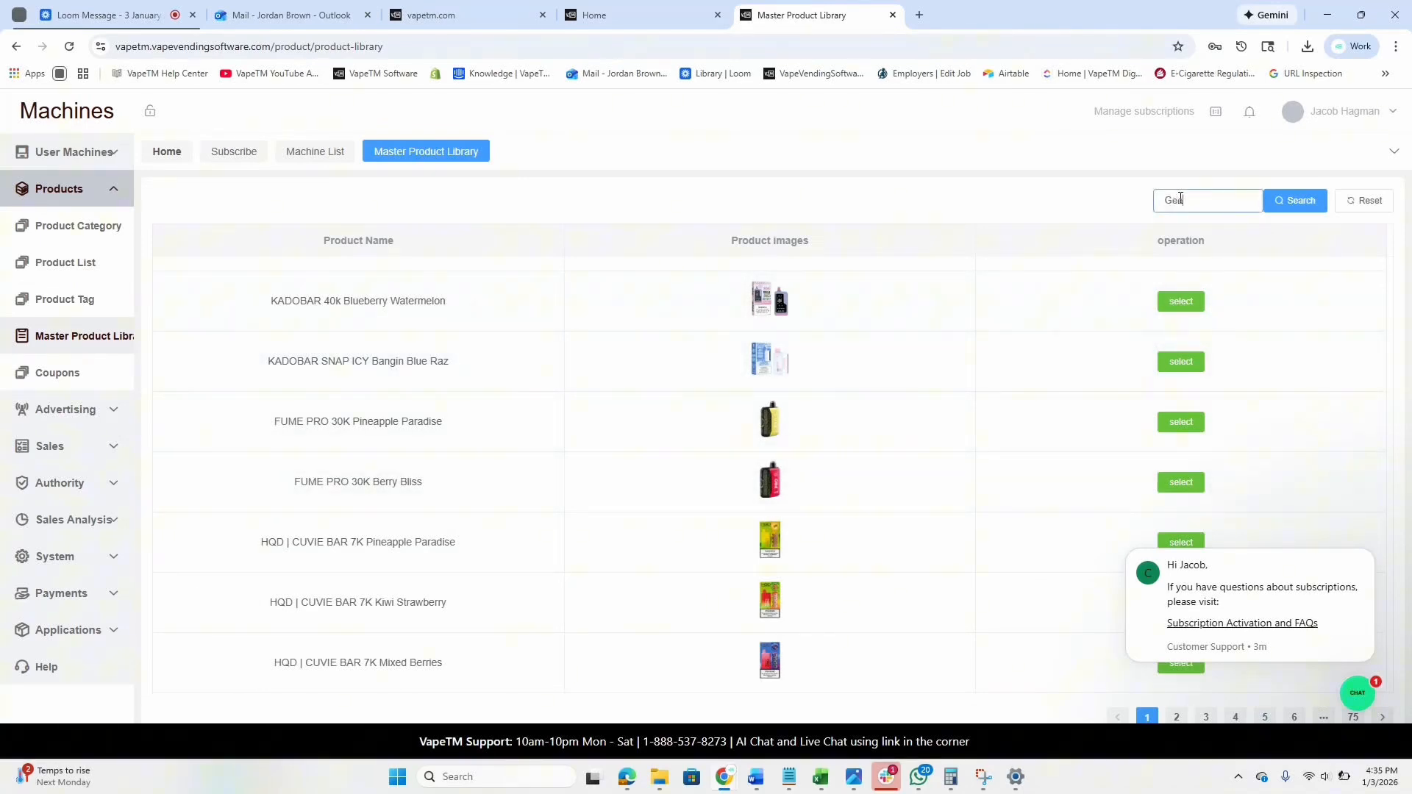
{"action": "type", "text": "k"}
{"action": "left_click", "coordinate": [1302, 200]}
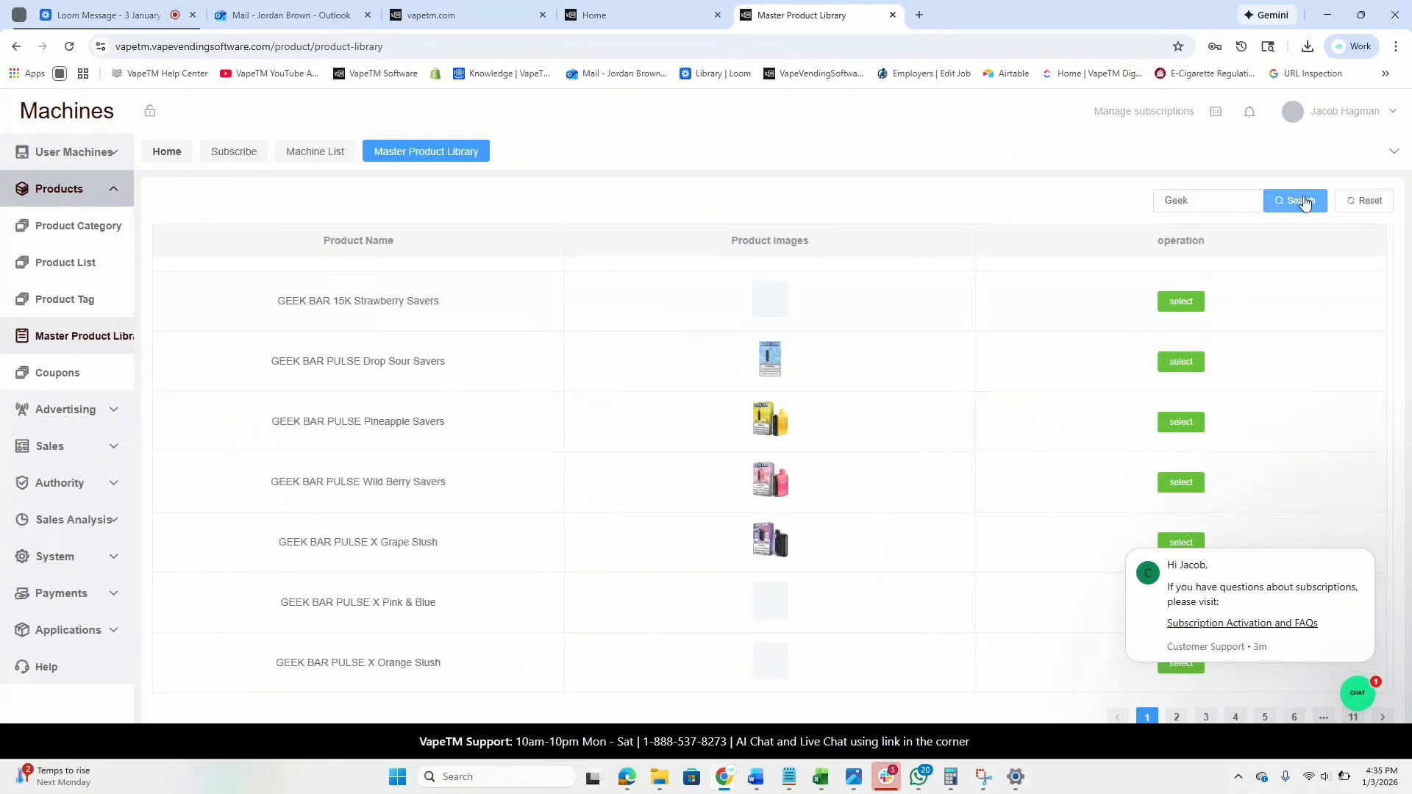
{"action": "left_click", "coordinate": [1170, 307]}
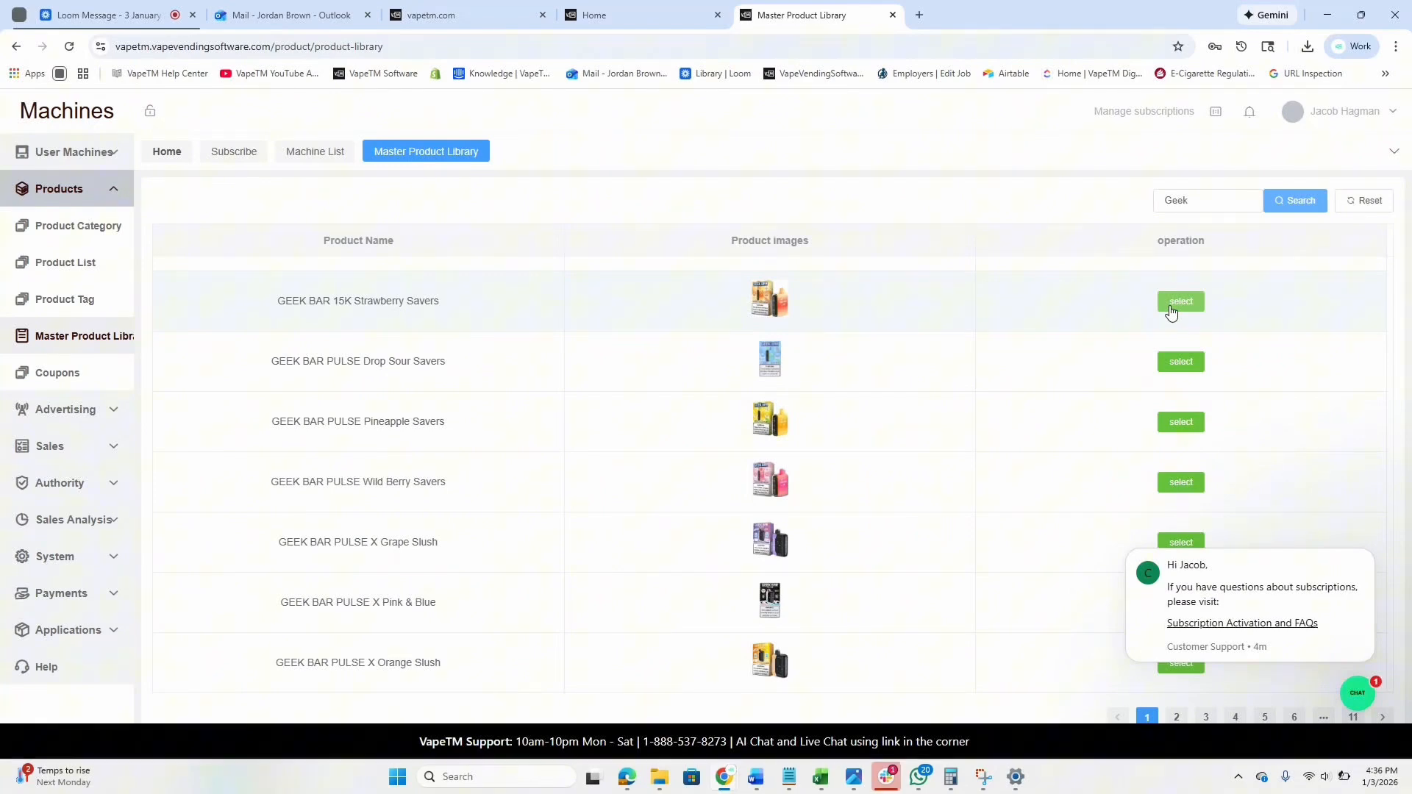
Add GEEK BAR 15K Strawberry Savers at cost price 9.50 and check it in the Product List.
{"action": "left_click", "coordinate": [1176, 303]}
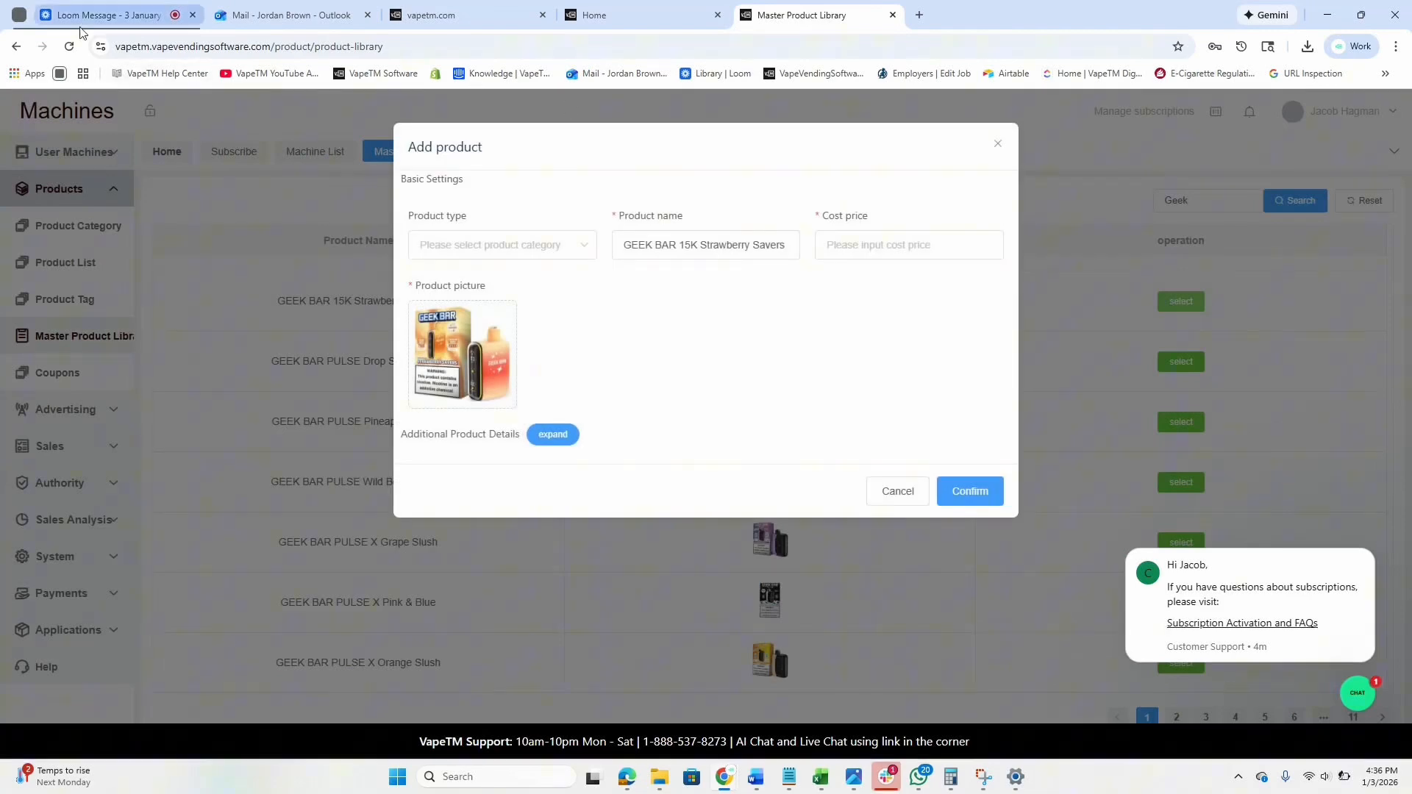
{"action": "left_click", "coordinate": [867, 243]}
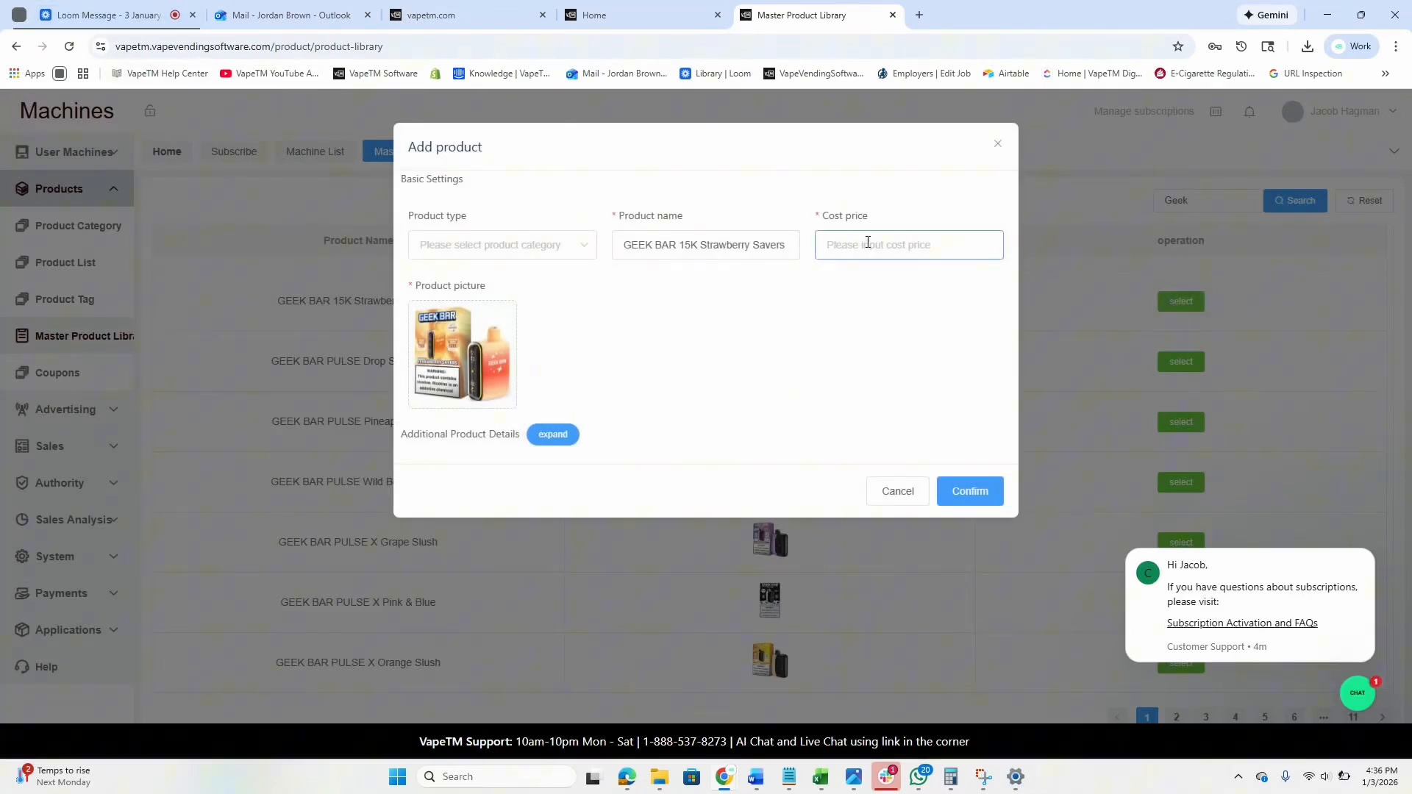
{"action": "type", "text": "9.50"}
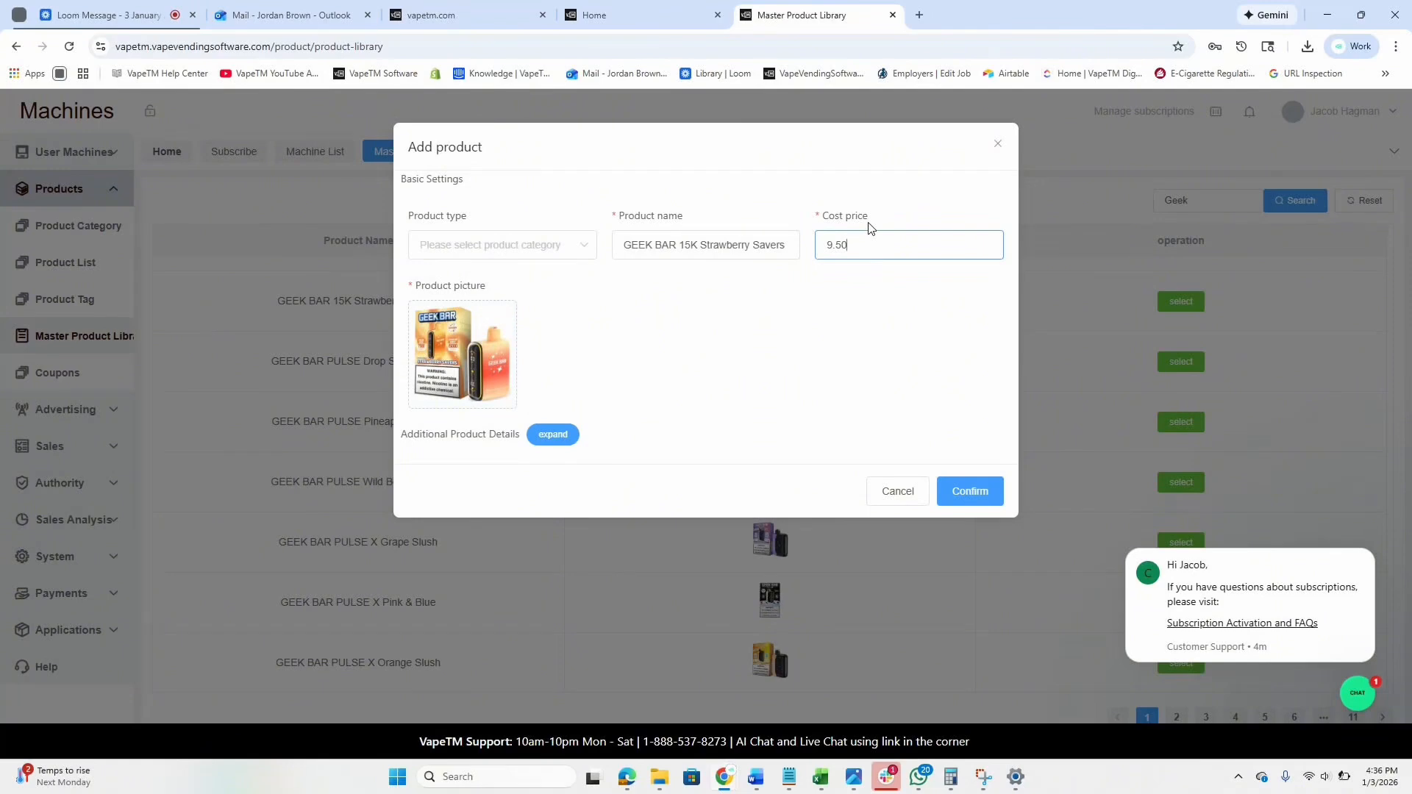
{"action": "left_click", "coordinate": [519, 247]}
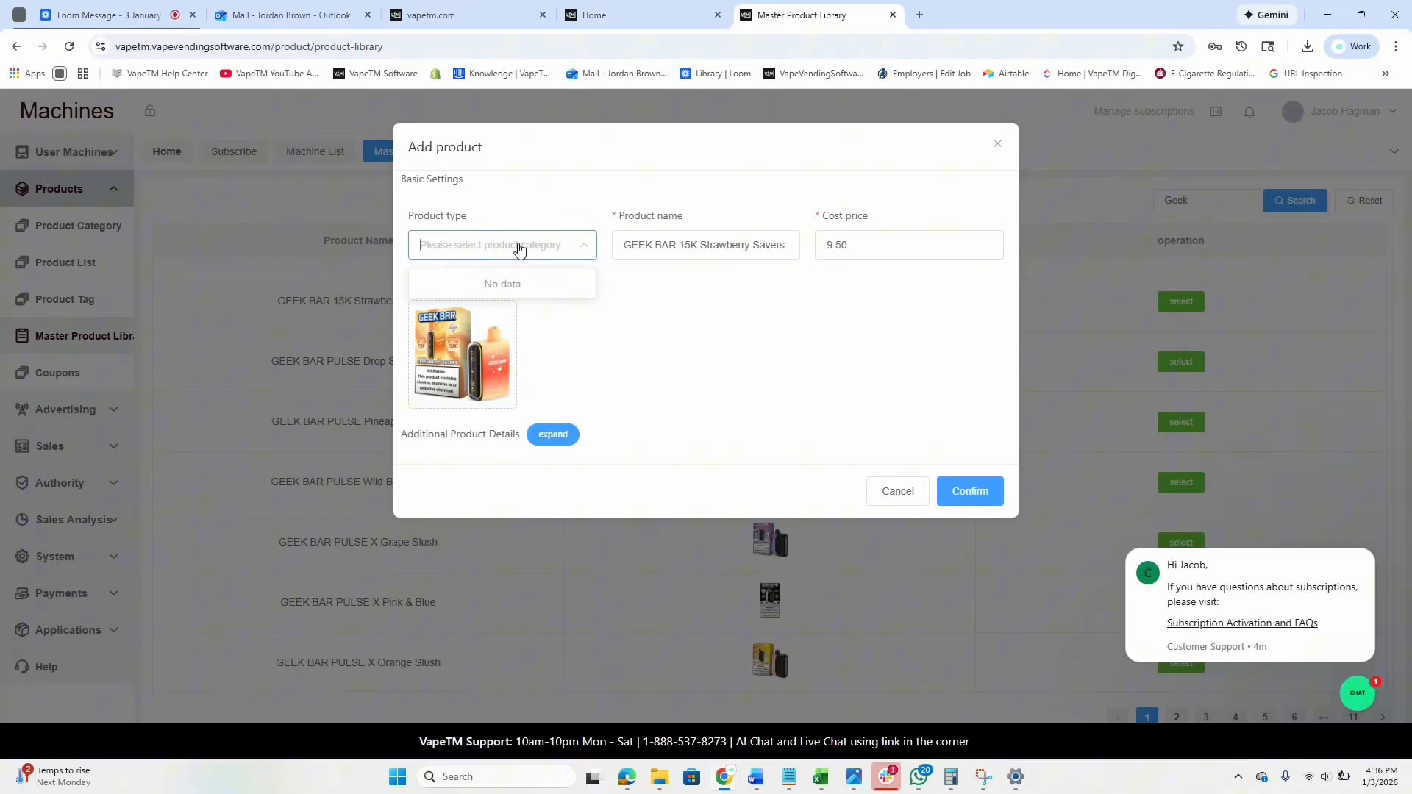
{"action": "left_click", "coordinate": [519, 248]}
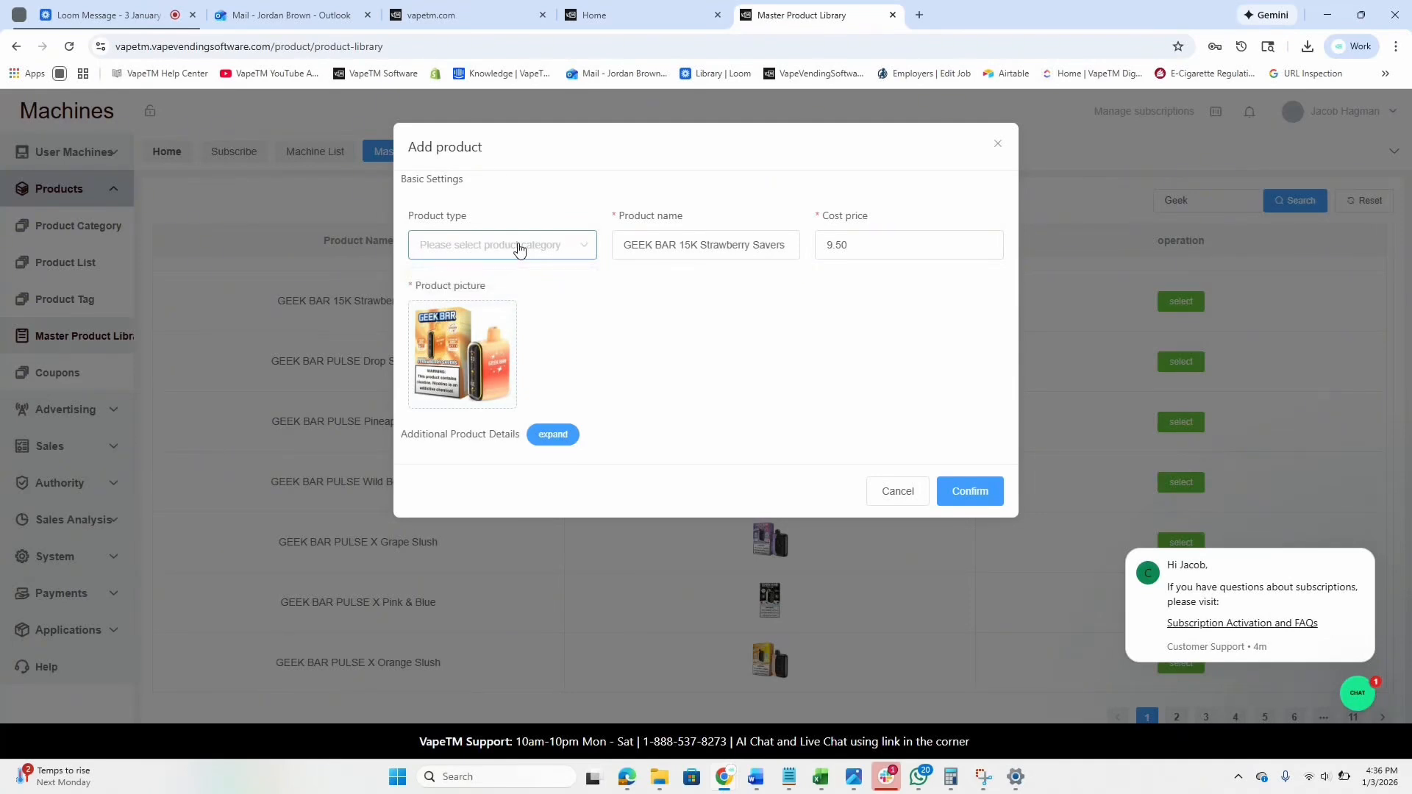
{"action": "left_click", "coordinate": [963, 496]}
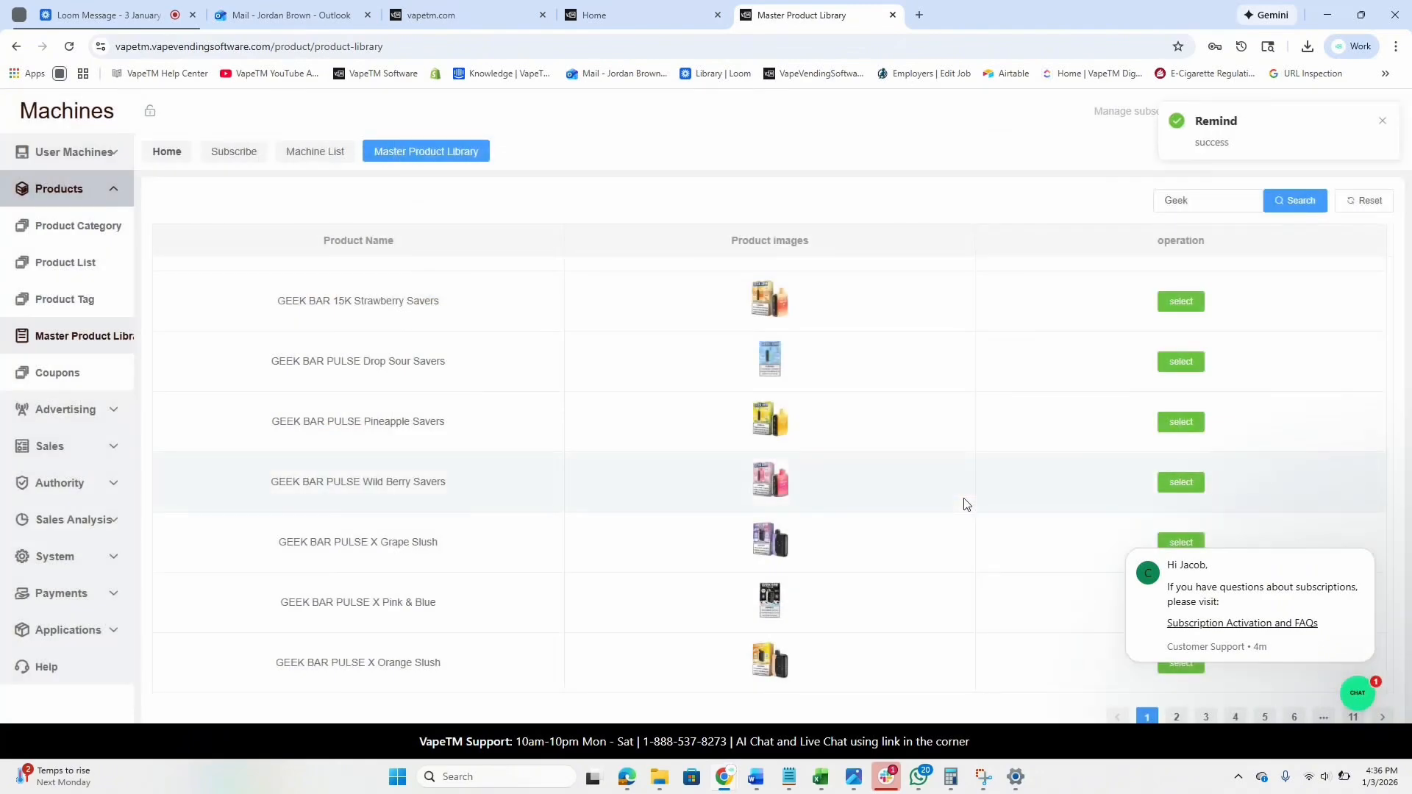
{"action": "left_click", "coordinate": [76, 270]}
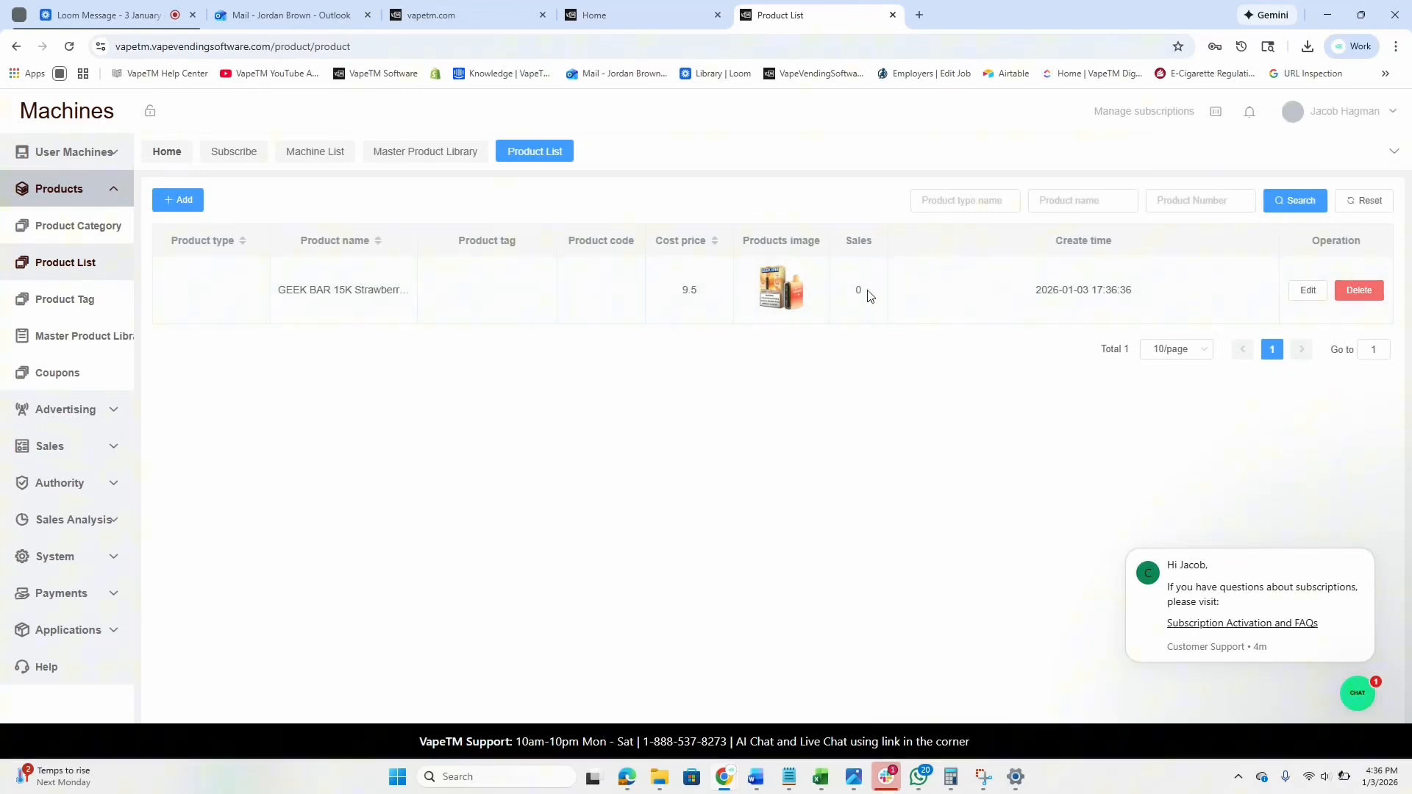
Add WETBAR Tropic Tango from the Master Product Library with a 9.50 cost price.
{"action": "left_click", "coordinate": [73, 336]}
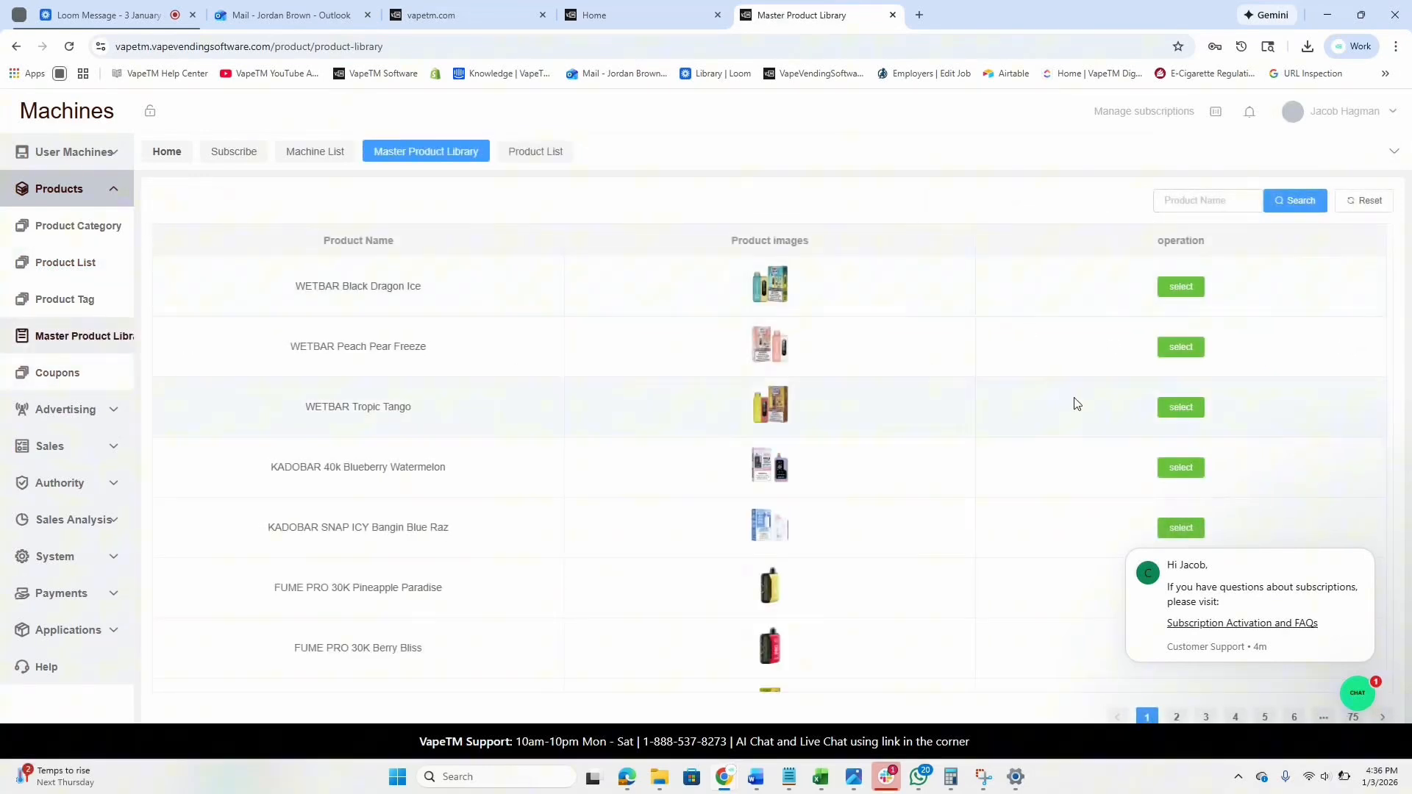
{"action": "left_click", "coordinate": [1176, 409]}
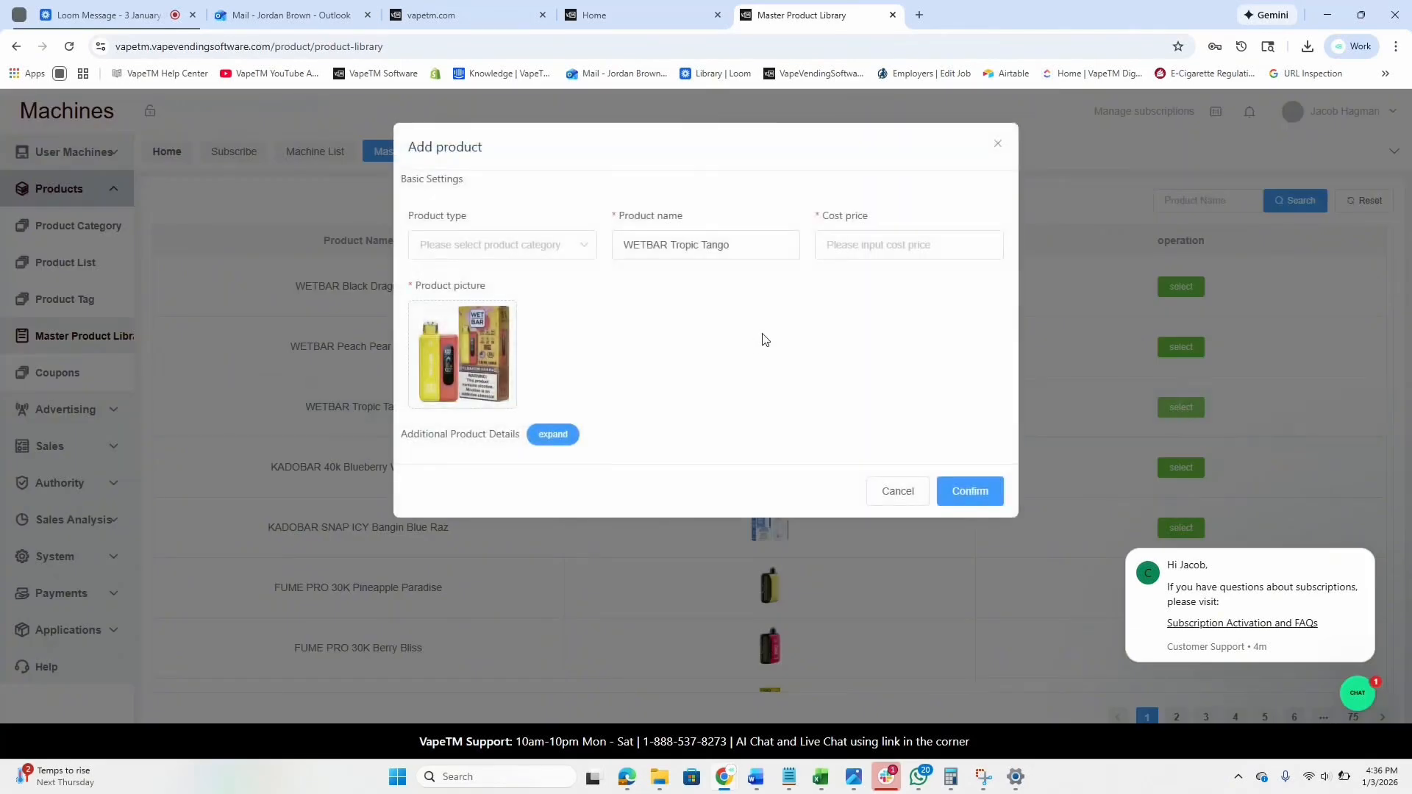
{"action": "left_click", "coordinate": [855, 239]}
{"action": "type", "text": "9.50"}
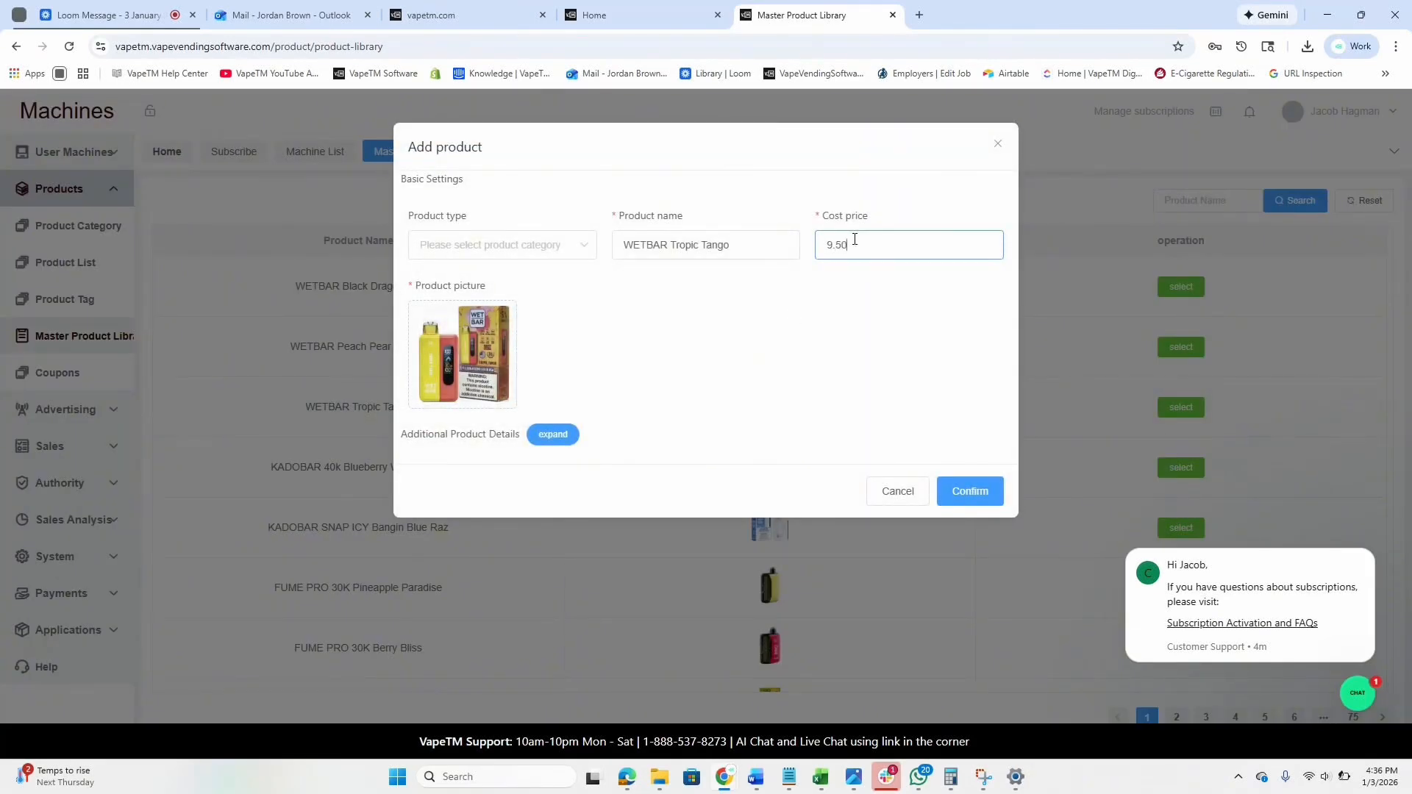
{"action": "left_click", "coordinate": [960, 492]}
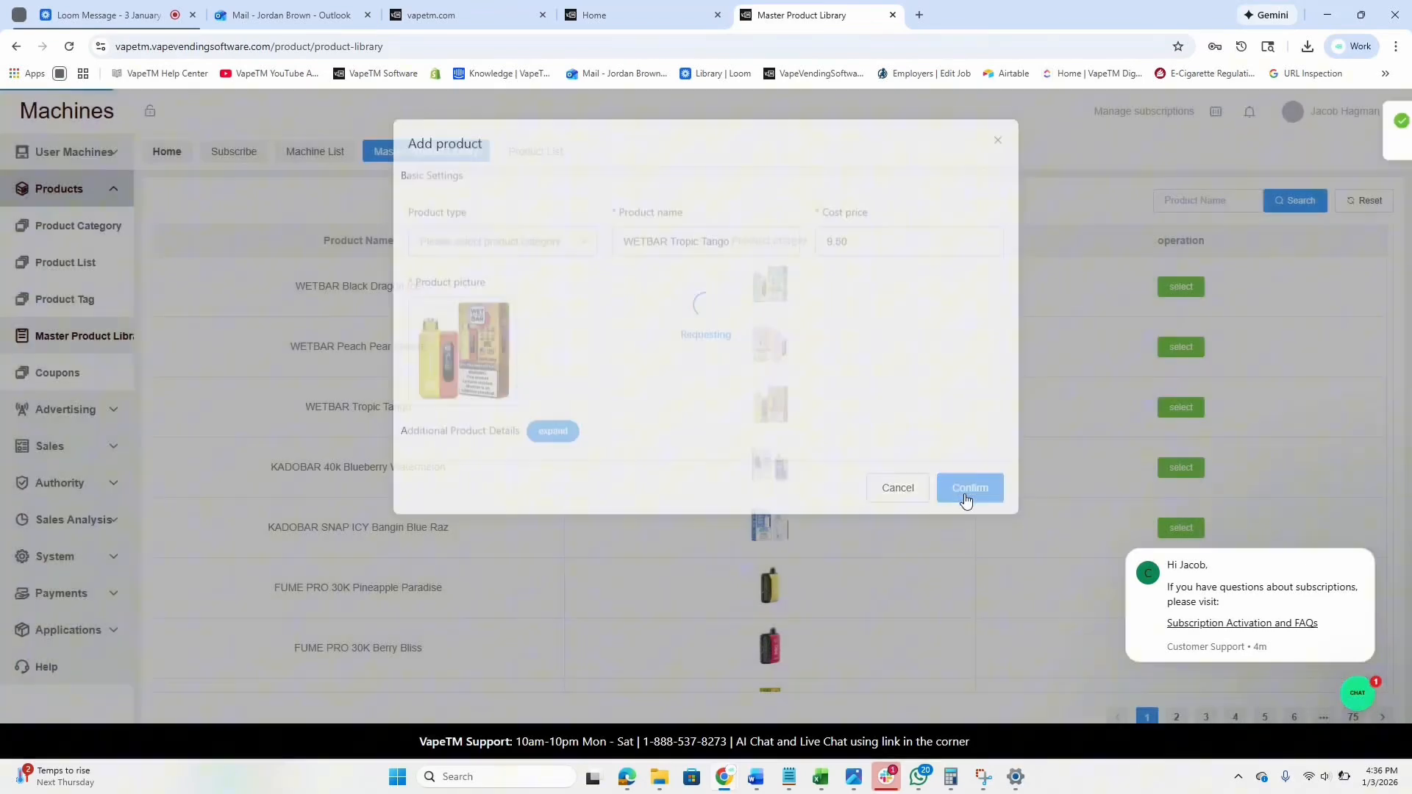
{"action": "scroll", "coordinate": [800, 508], "scroll_direction": "down", "scroll_amount": 2}
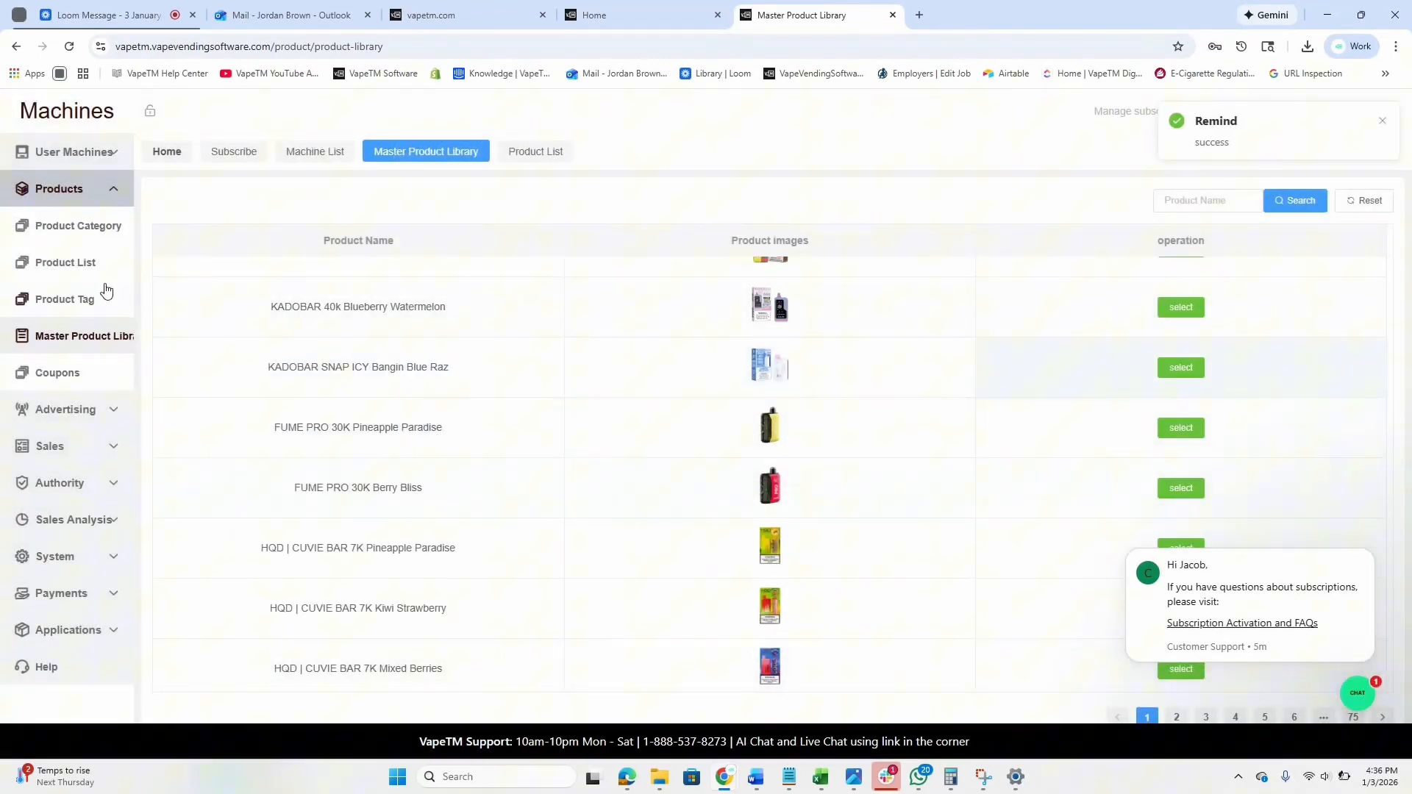
Begin a new Product List entry named 'ALP Chilled Mint 3mg' with cost price 4.
{"action": "left_click", "coordinate": [68, 266]}
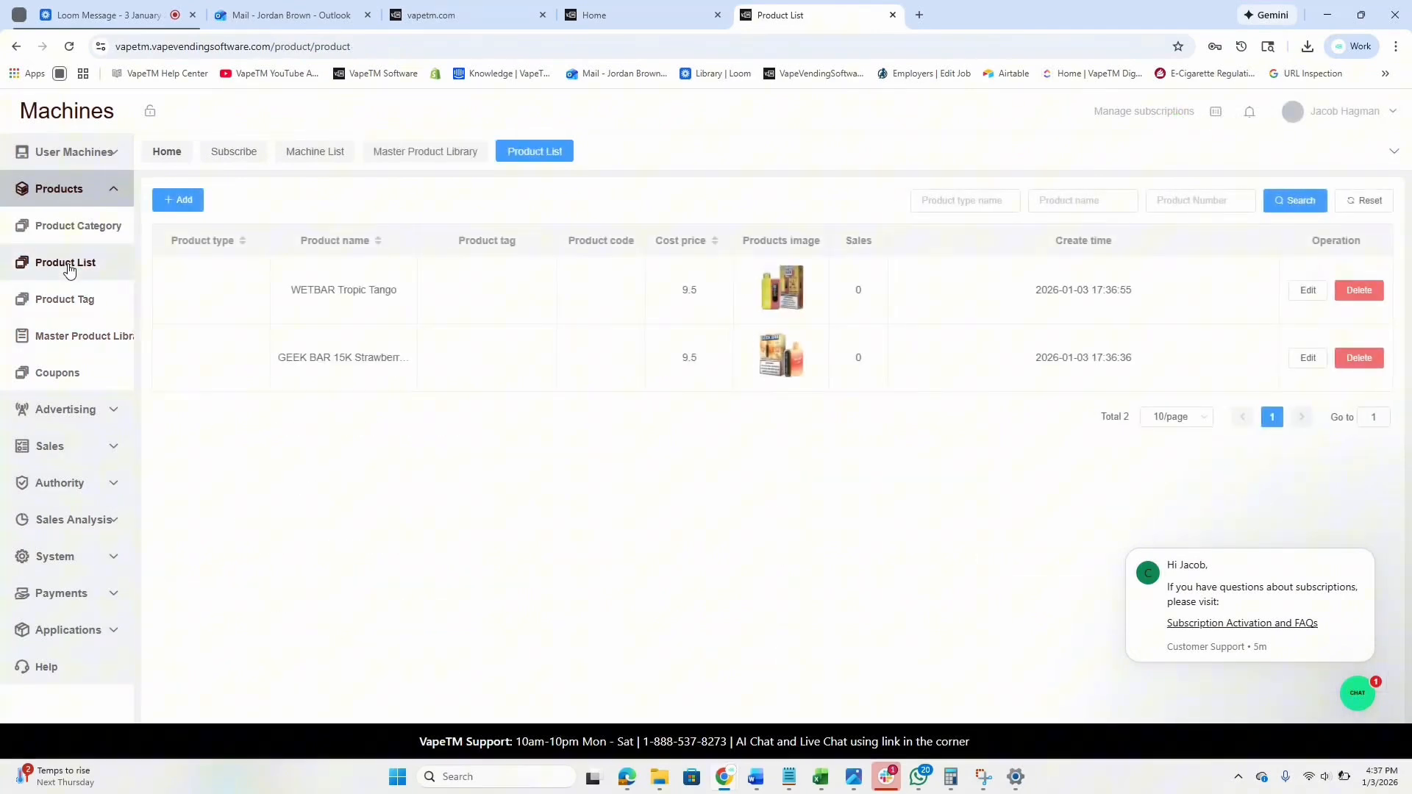
{"action": "left_click", "coordinate": [169, 205]}
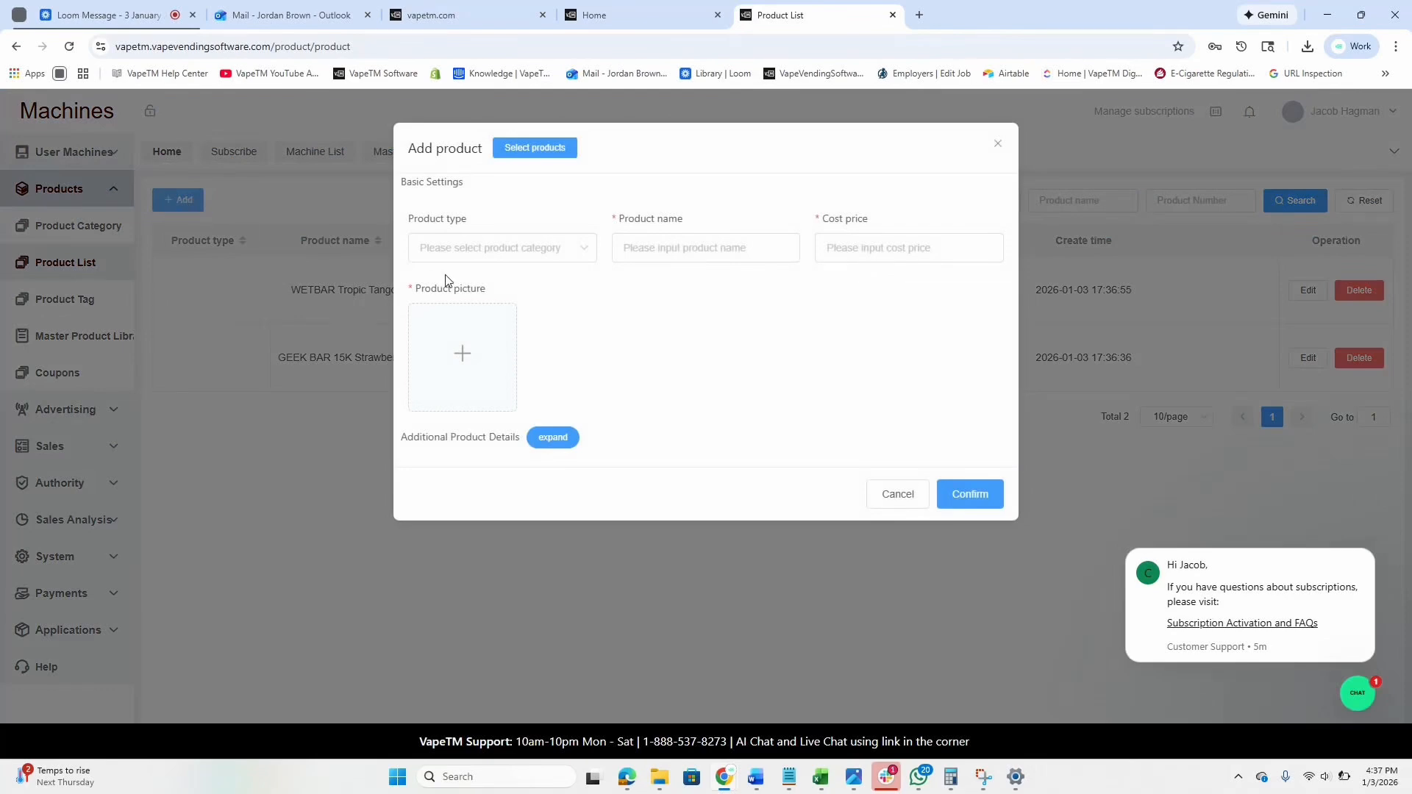
{"action": "left_click", "coordinate": [642, 243]}
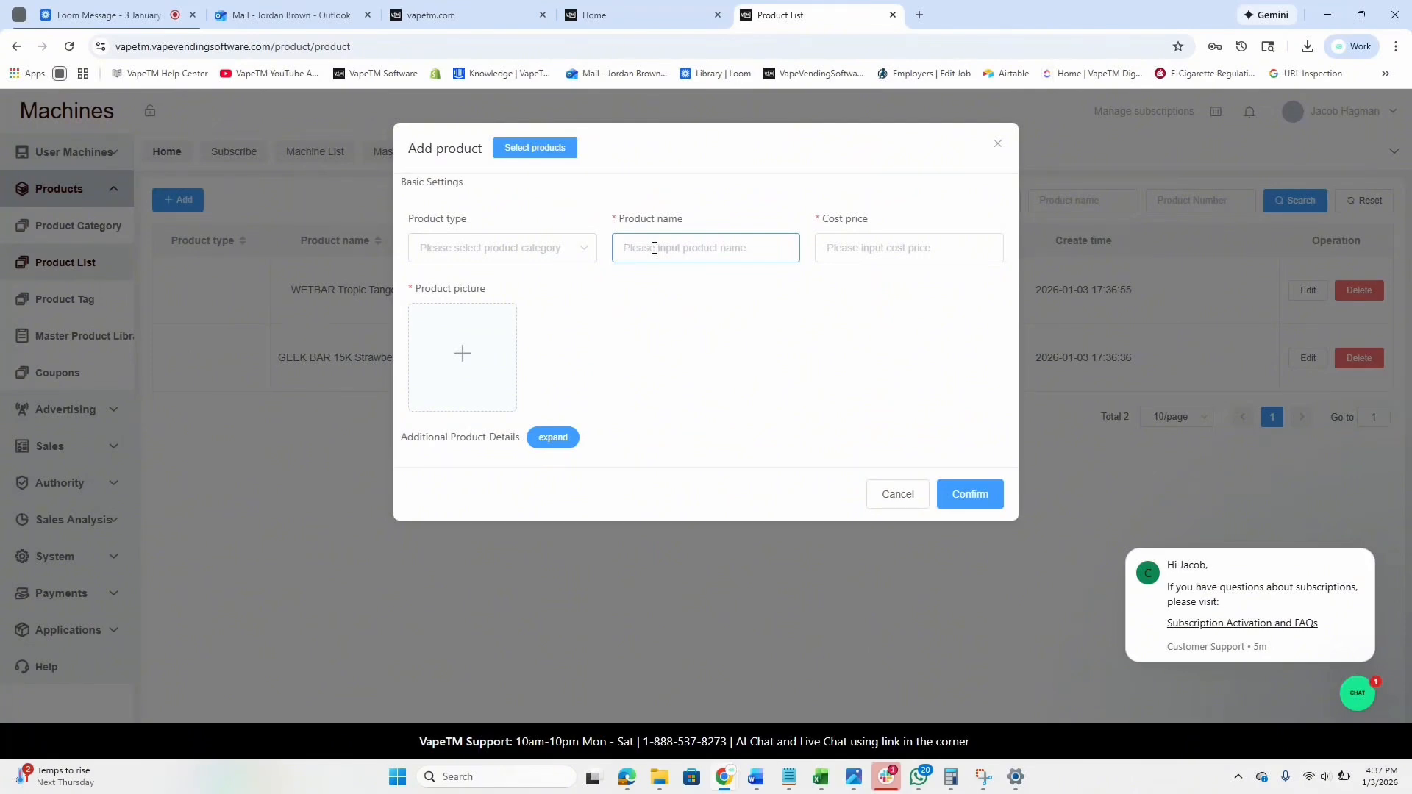
{"action": "type", "text": "ALP Chilled Mint 3mg"}
{"action": "left_click", "coordinate": [830, 248]}
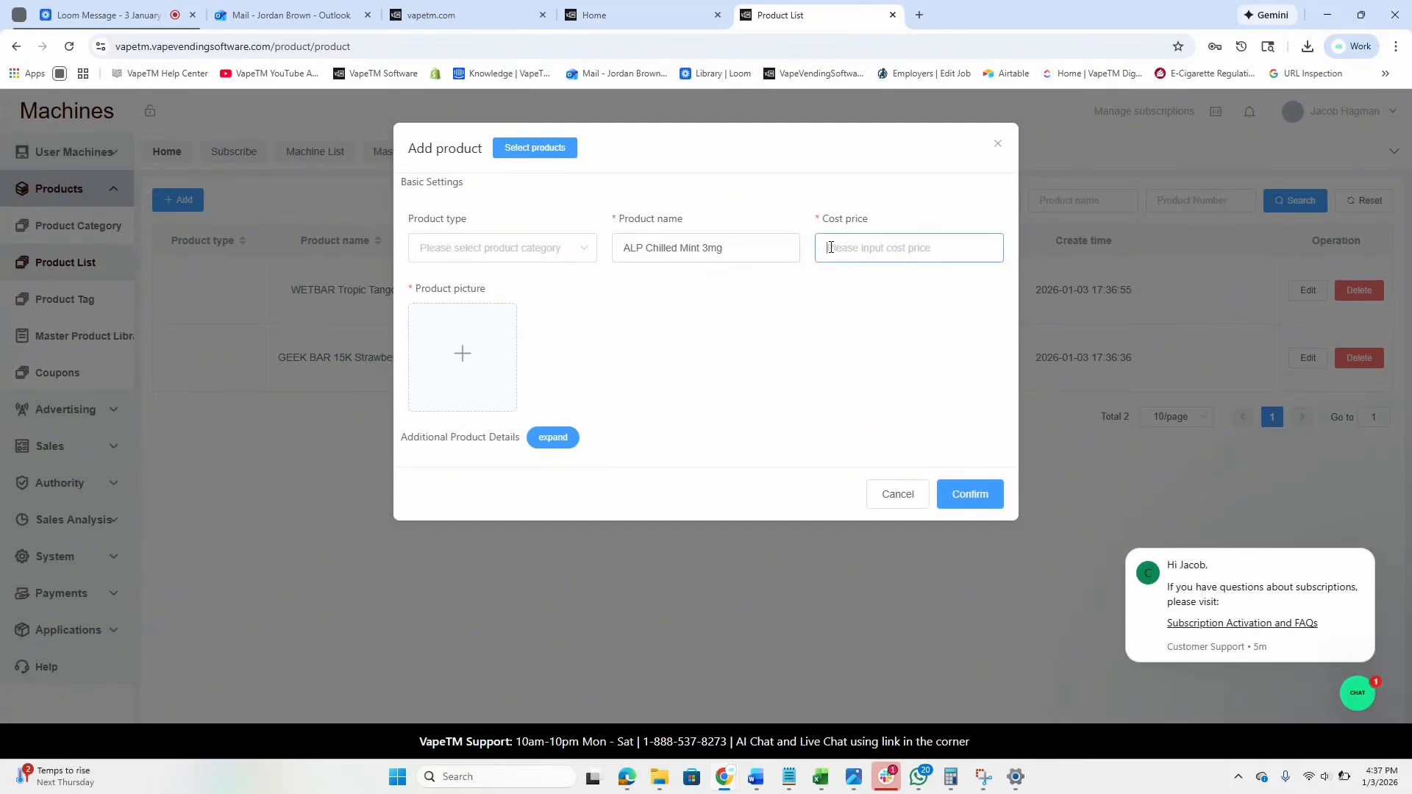
{"action": "type", "text": "4"}
Search Google for 'alp chilled mint 3mg' in a new browser tab.
{"action": "key", "text": "ctrl+t"}
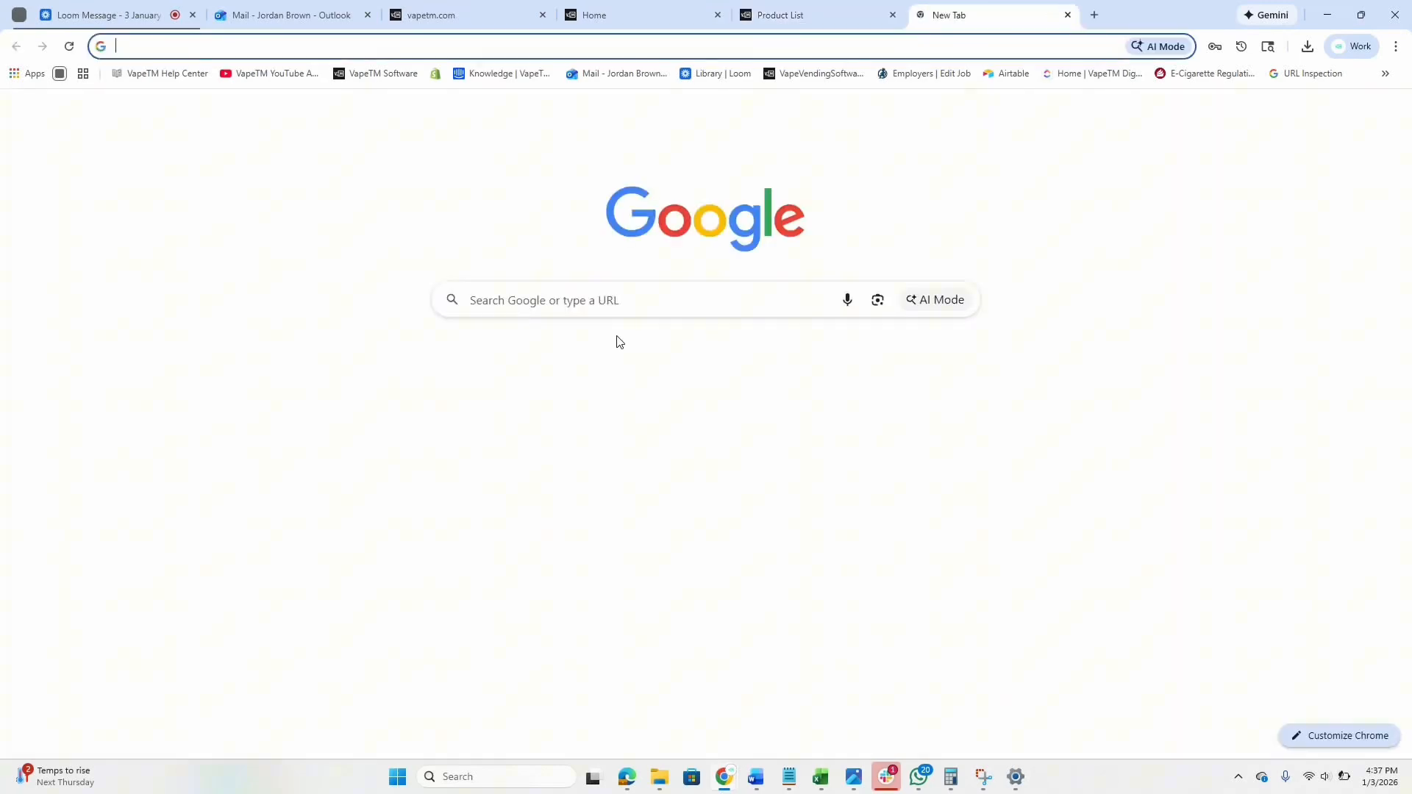
{"action": "left_click", "coordinate": [601, 299]}
{"action": "type", "text": "alp"}
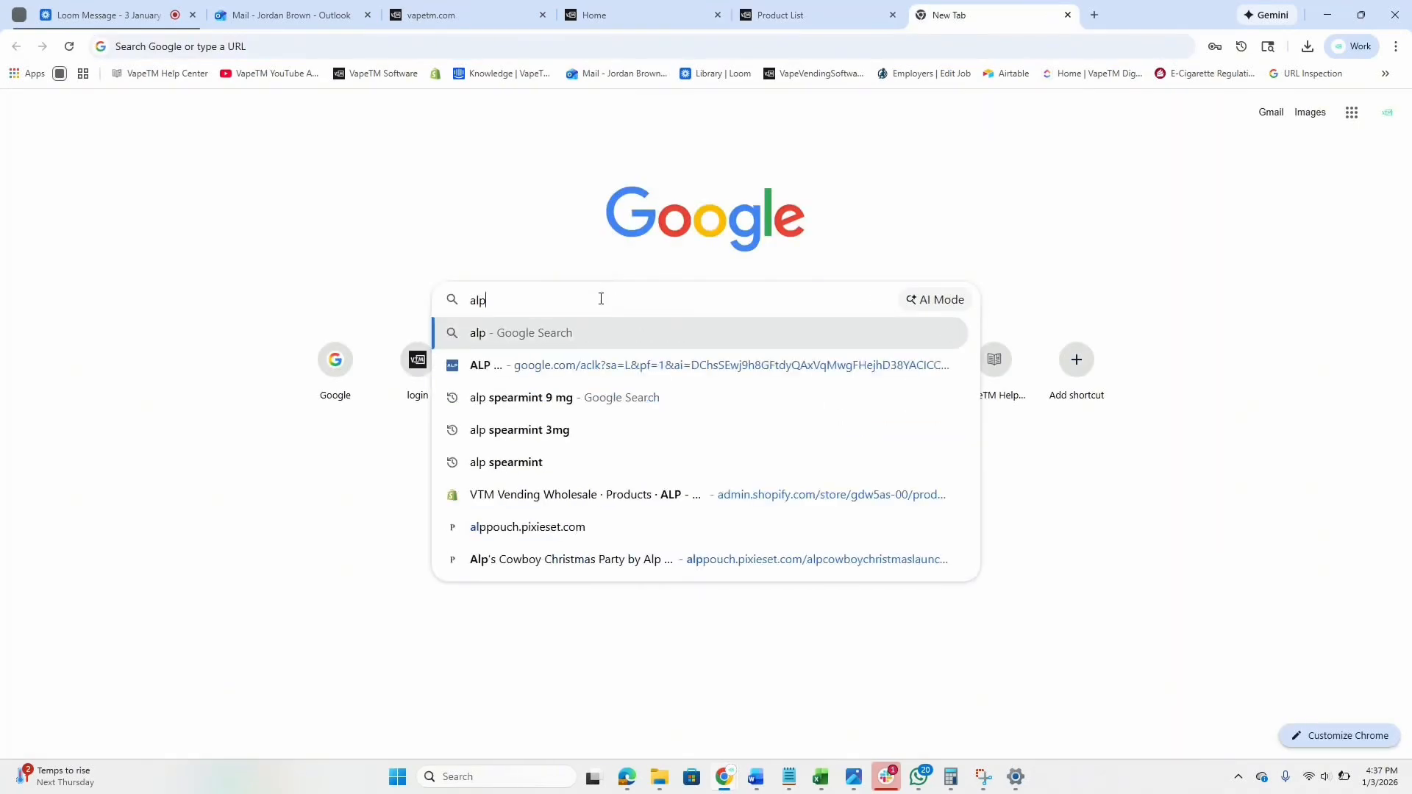
{"action": "type", "text": " chilled mint 3mg"}
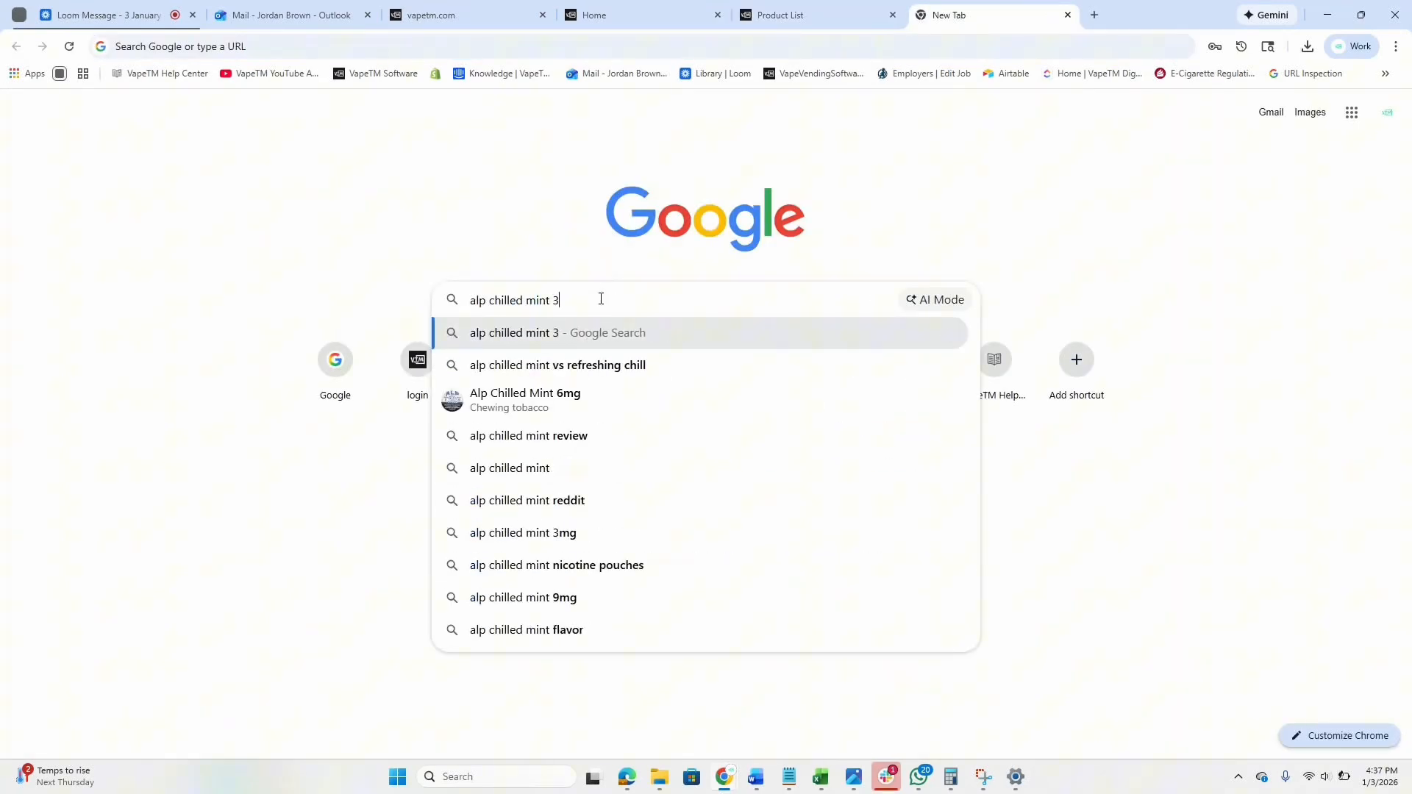
{"action": "key", "text": "Return"}
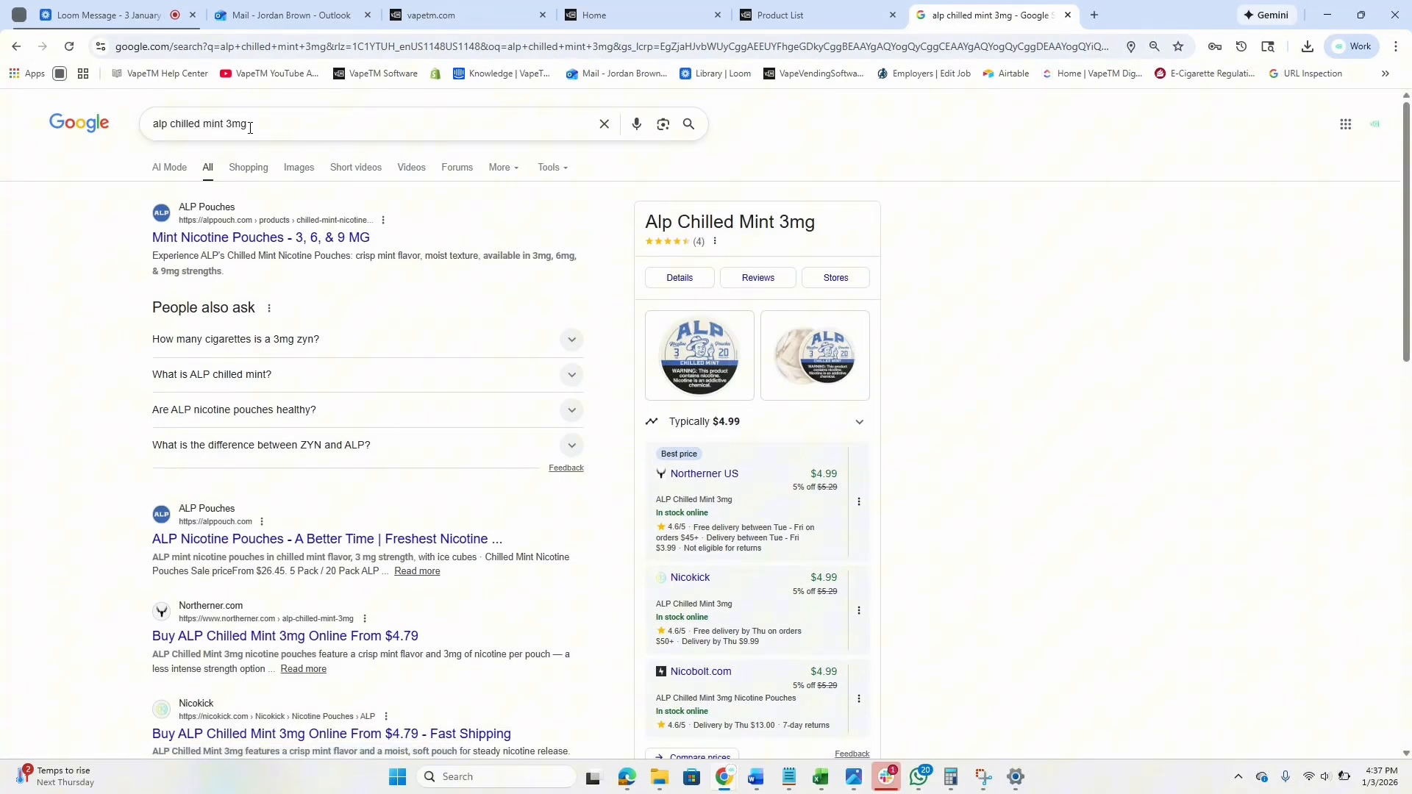
Enlarge the ALP Pouches chilled mint tin image and start a new Snipping Tool snip.
{"action": "left_click", "coordinate": [282, 171]}
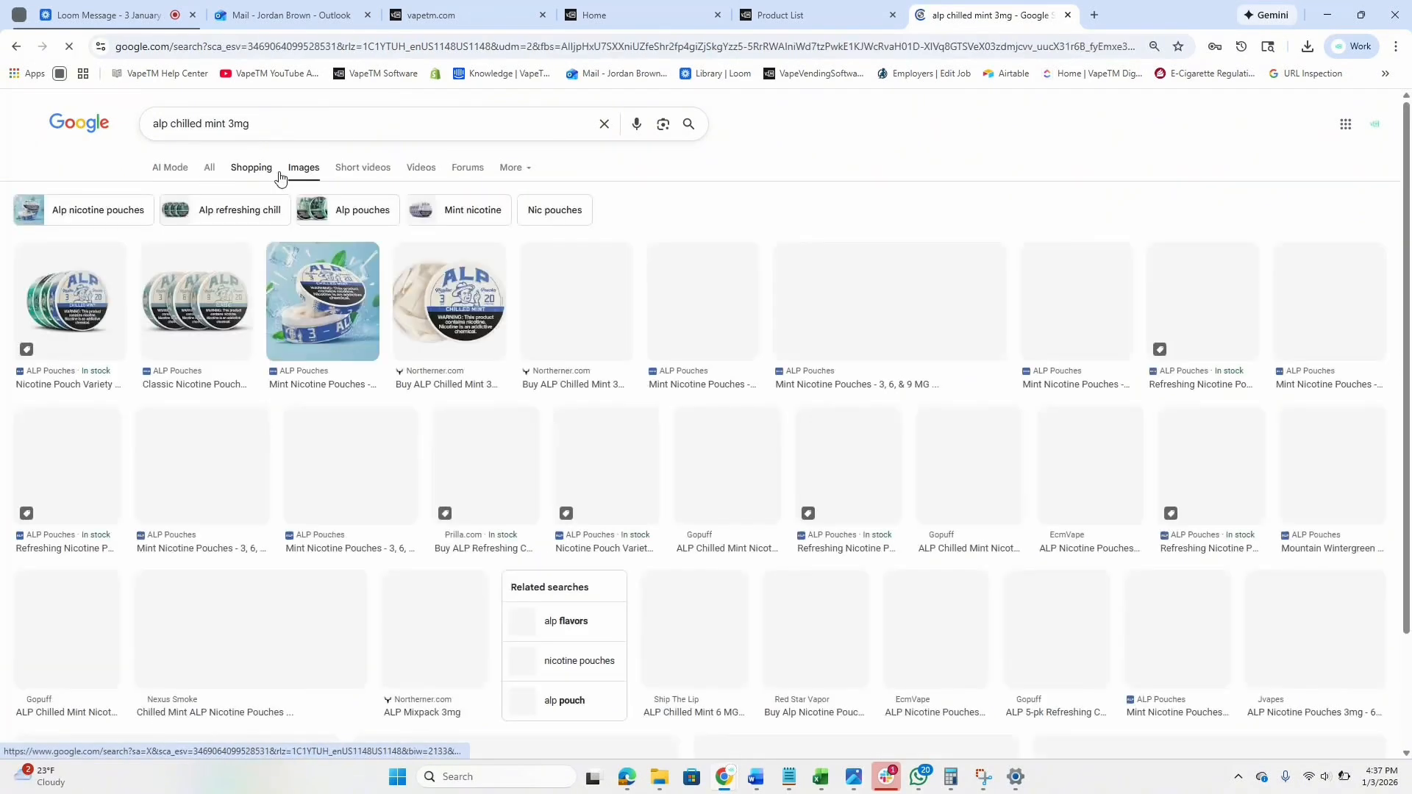
{"action": "left_click", "coordinate": [454, 297]}
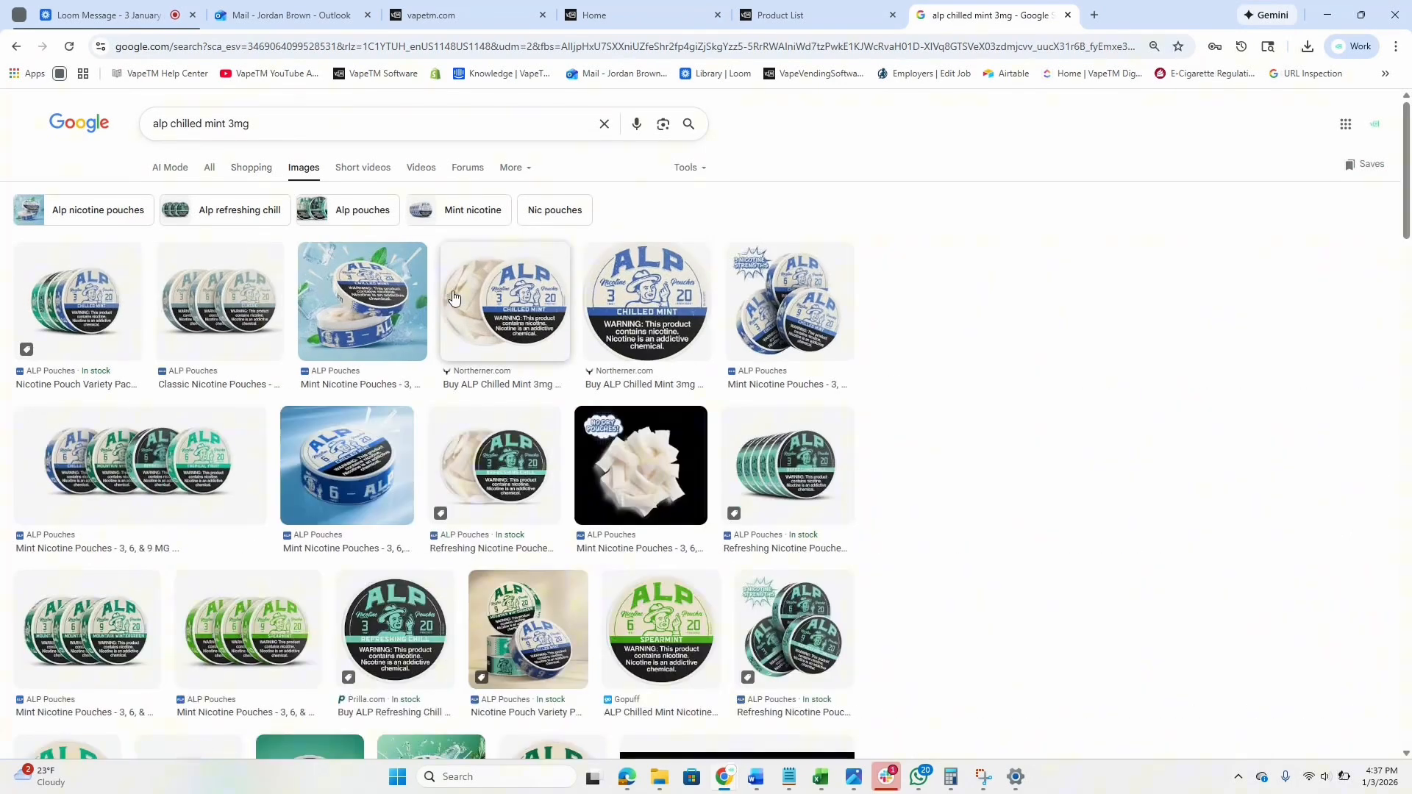
{"action": "mouse_move", "coordinate": [978, 785]}
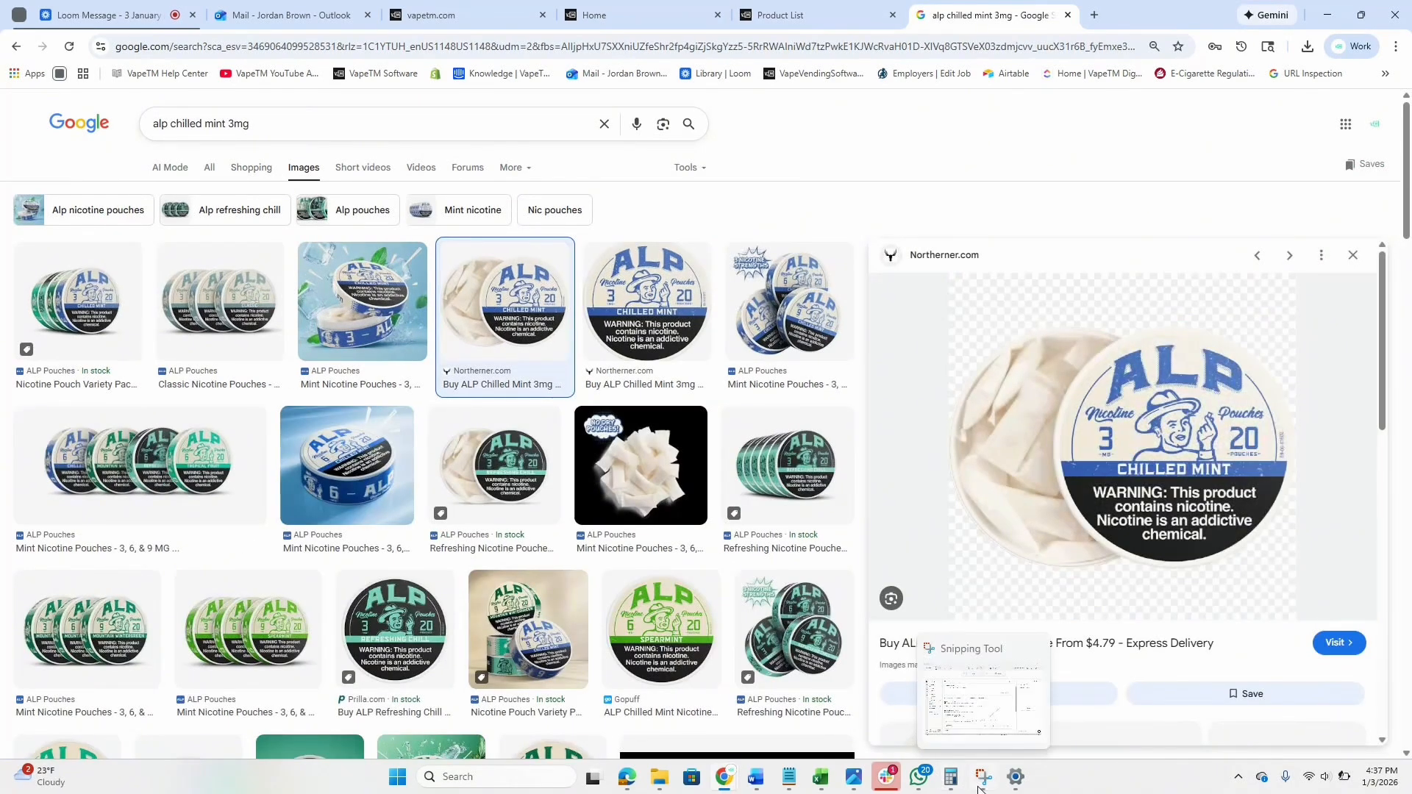
{"action": "left_click", "coordinate": [329, 489]}
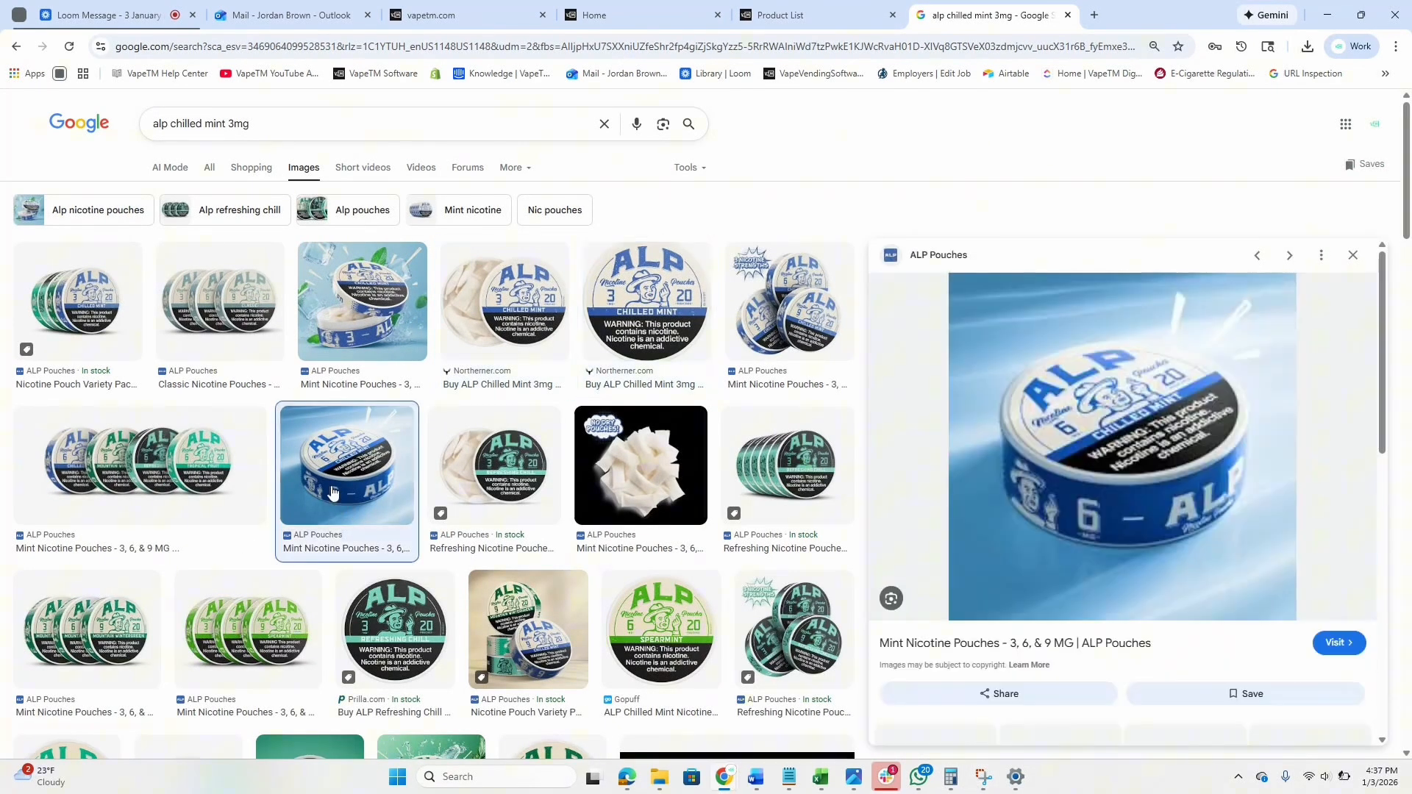
{"action": "left_click", "coordinate": [986, 778]}
{"action": "left_click", "coordinate": [29, 40]}
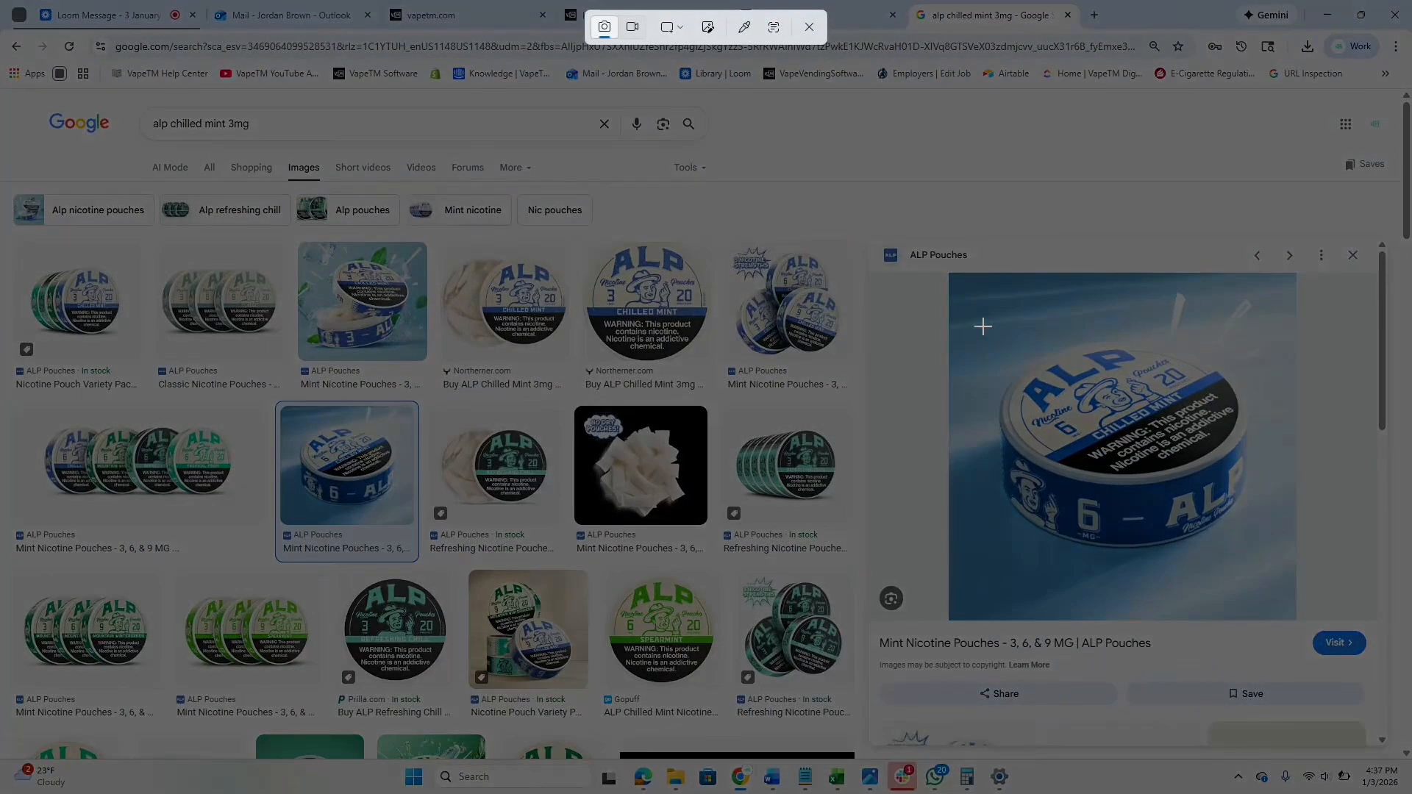
Snip the blue ALP Chilled Mint tin photo and move the Snipping Tool window aside.
{"action": "left_click_drag", "start_coordinate": [971, 326], "coordinate": [1258, 563]}
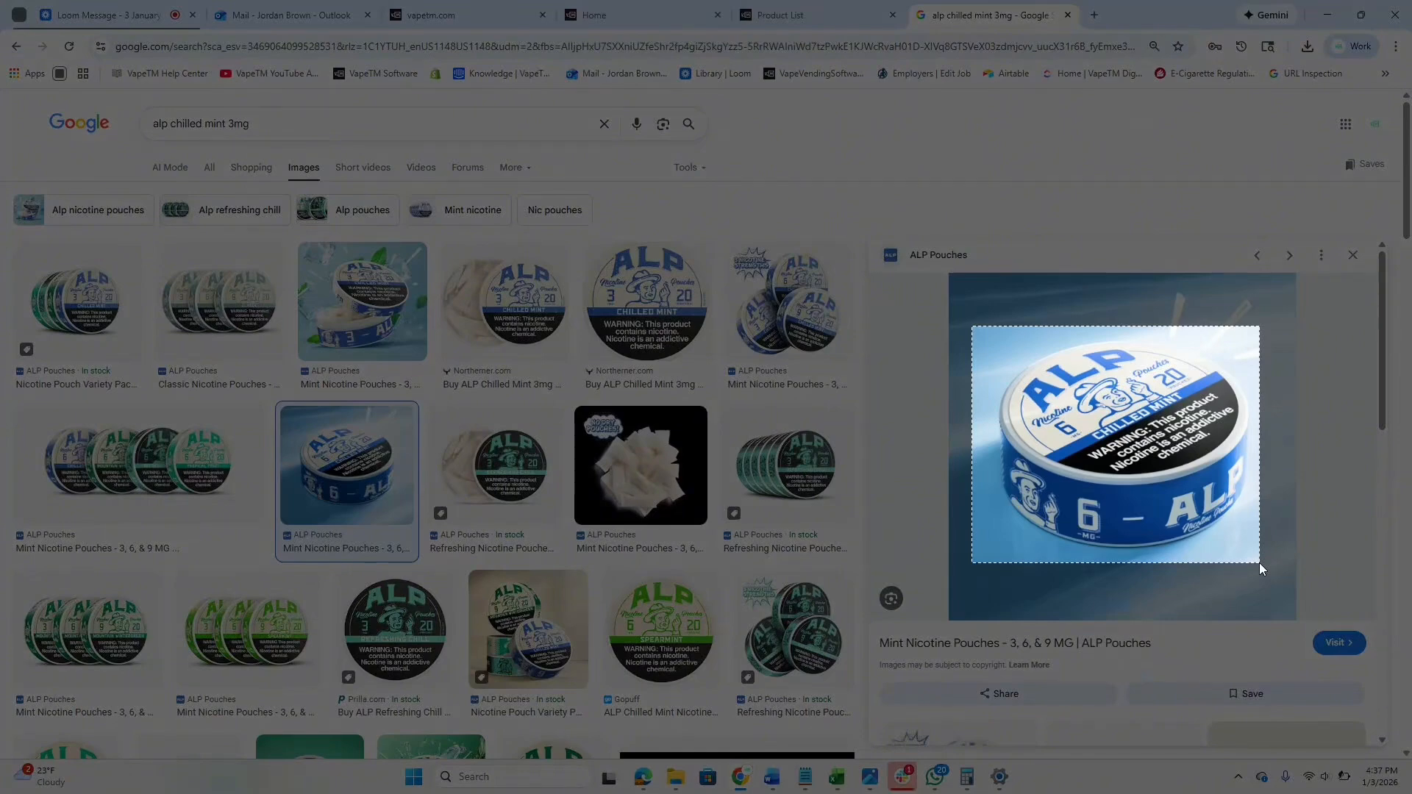
{"action": "left_click_drag", "start_coordinate": [1259, 563], "coordinate": [1258, 563]}
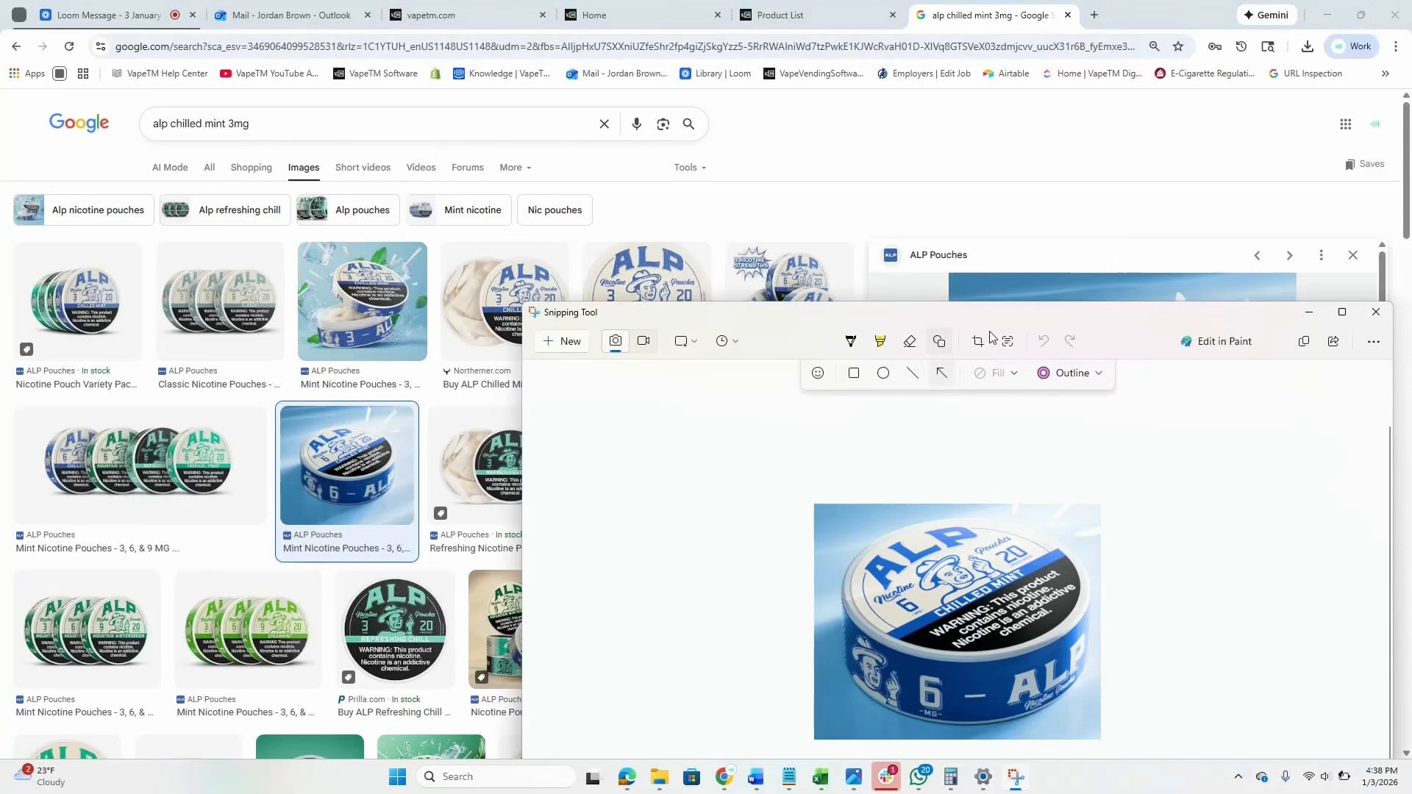
{"action": "left_click_drag", "start_coordinate": [951, 310], "coordinate": [795, 129]}
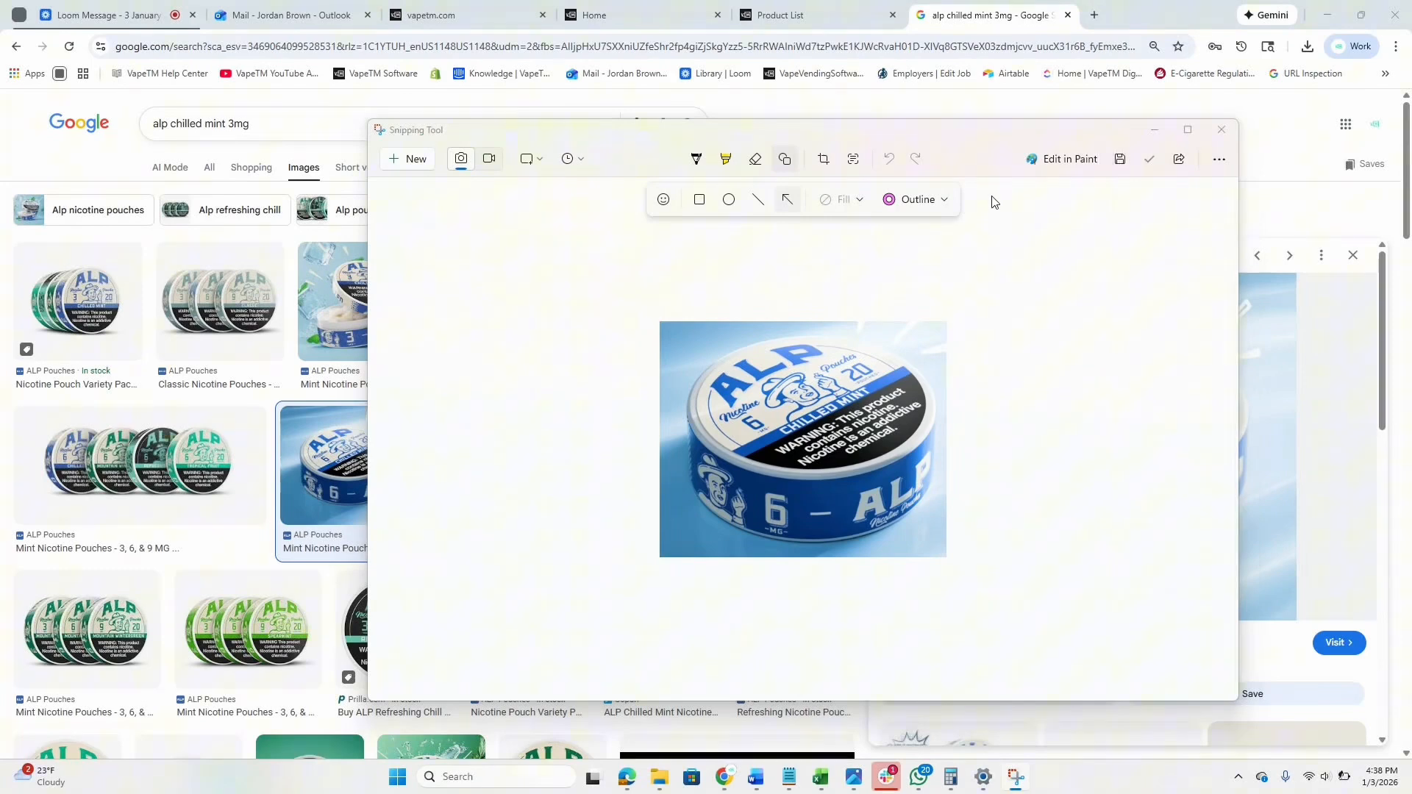
Save the tin snip on the Desktop under the name 'Alp test video'.
{"action": "key", "text": "ctrl+s"}
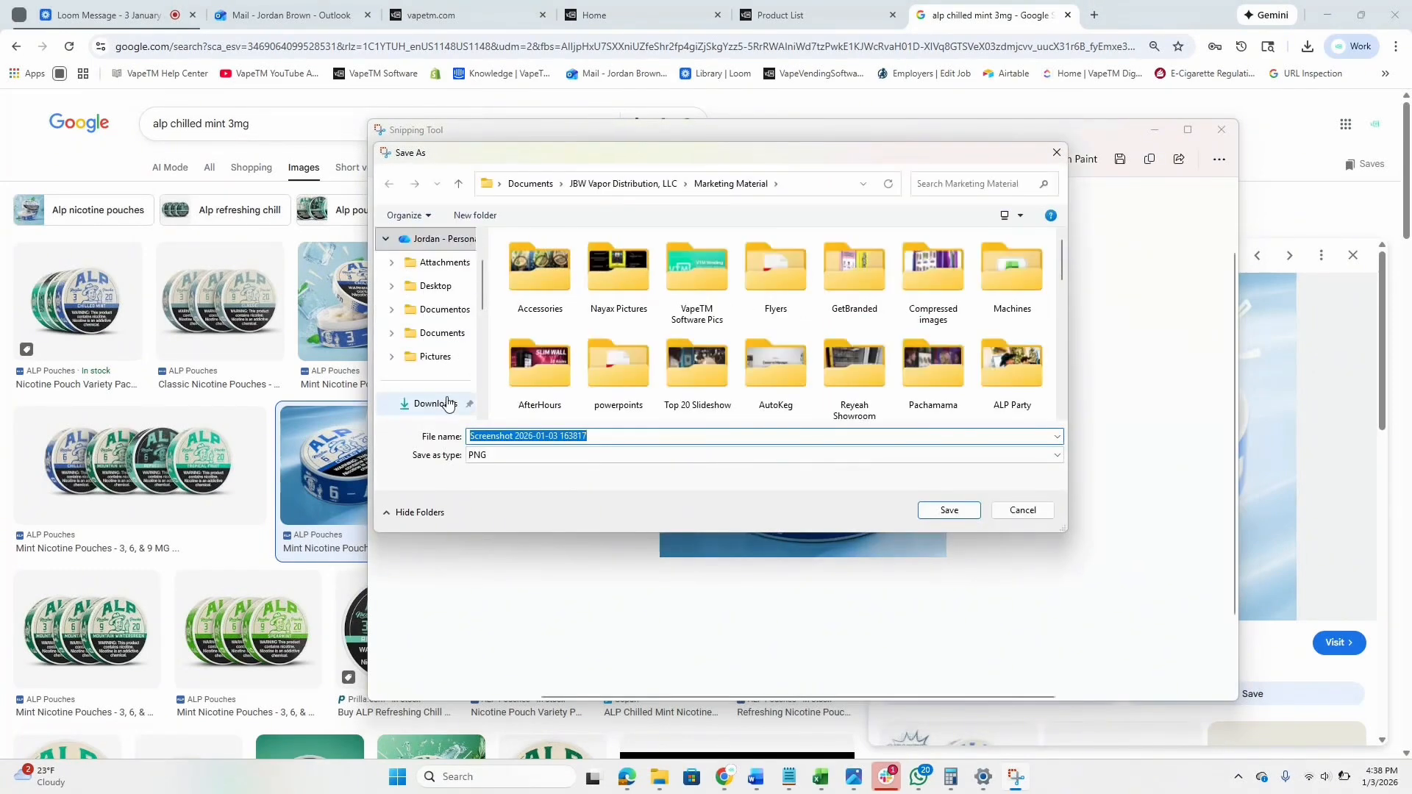
{"action": "left_click", "coordinate": [447, 402]}
{"action": "left_click", "coordinate": [416, 288]}
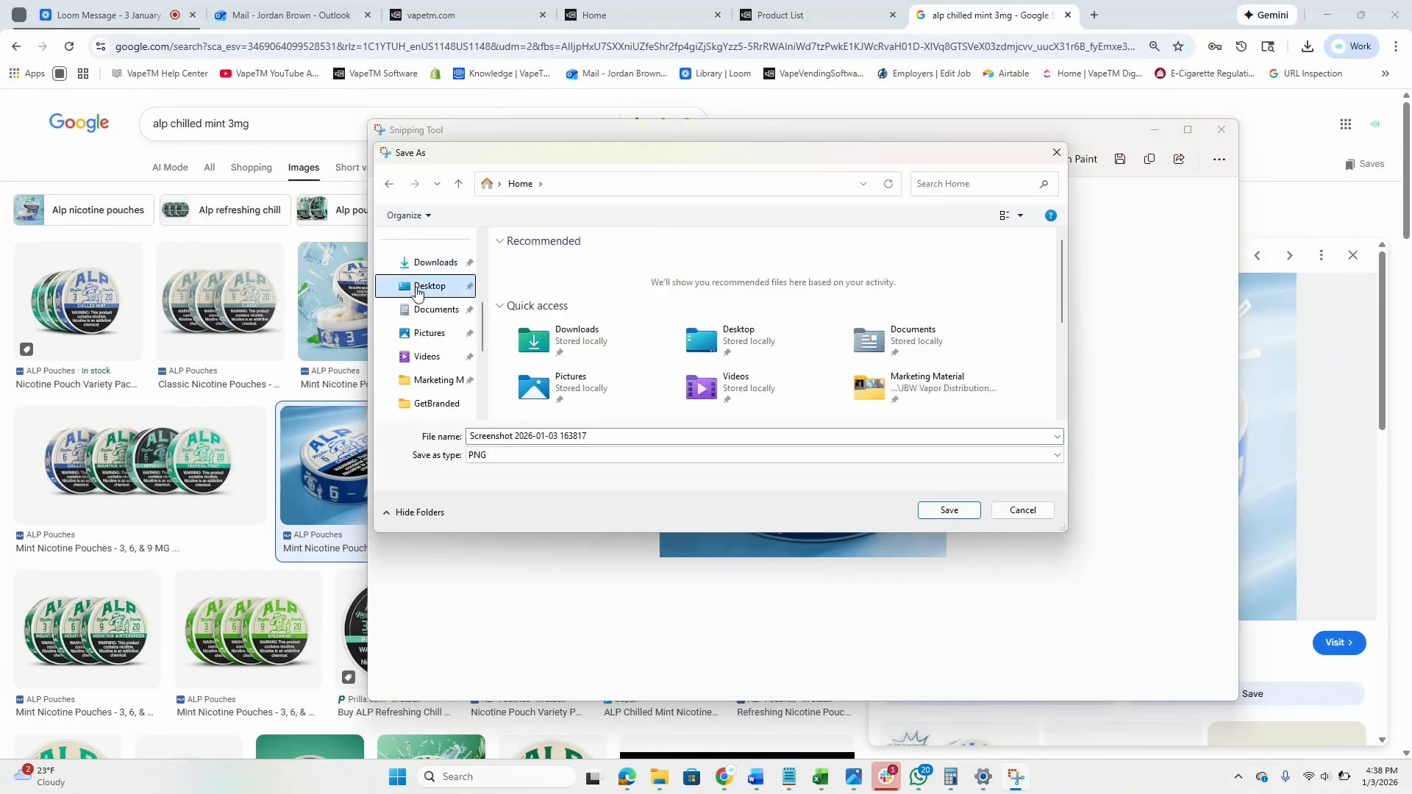
{"action": "left_click", "coordinate": [621, 435]}
{"action": "type", "text": "Alp test"}
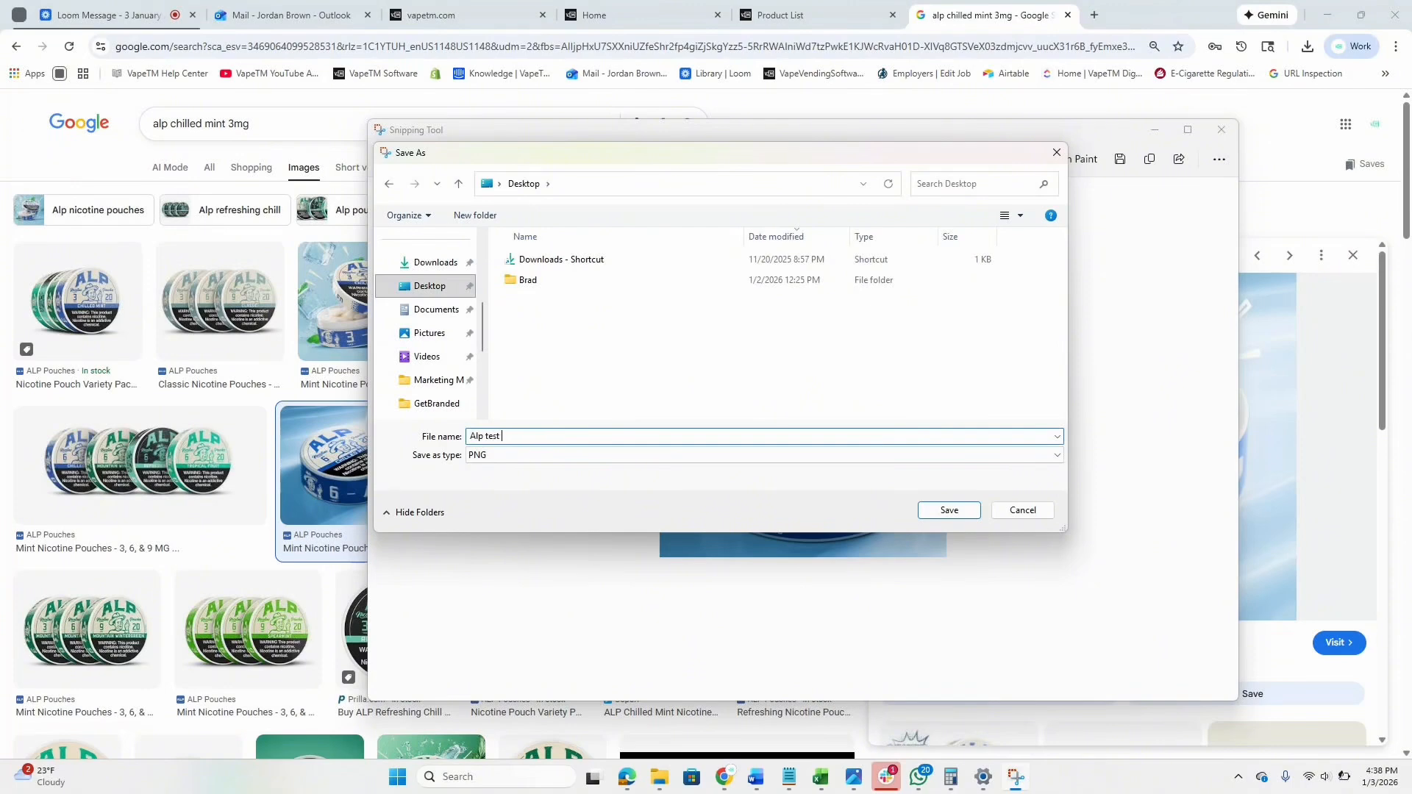
{"action": "type", "text": " video"}
{"action": "key", "text": "Return"}
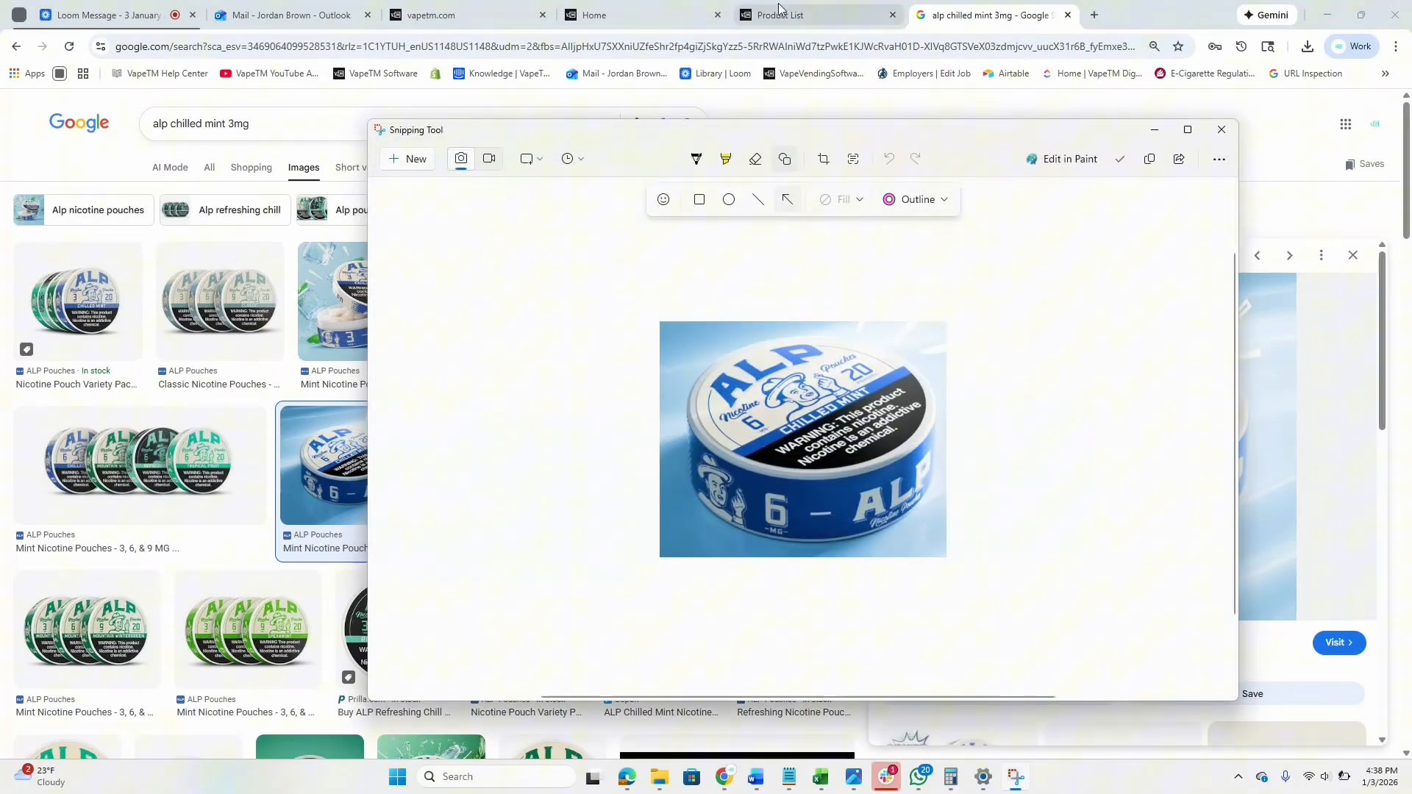
{"action": "left_click", "coordinate": [799, 7]}
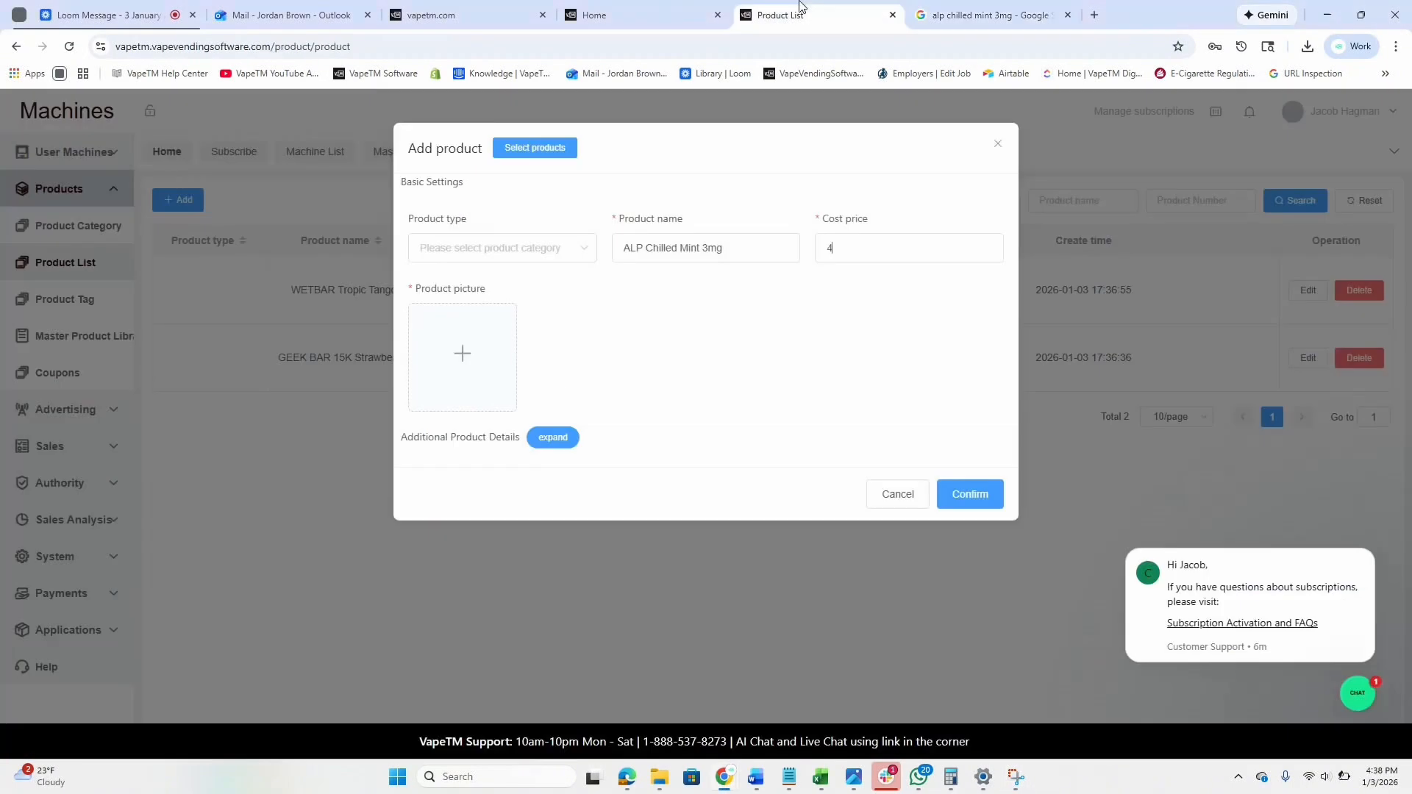
Attach the Desktop image 'Alp test video' as the product picture and confirm the ALP product.
{"action": "left_click", "coordinate": [473, 355]}
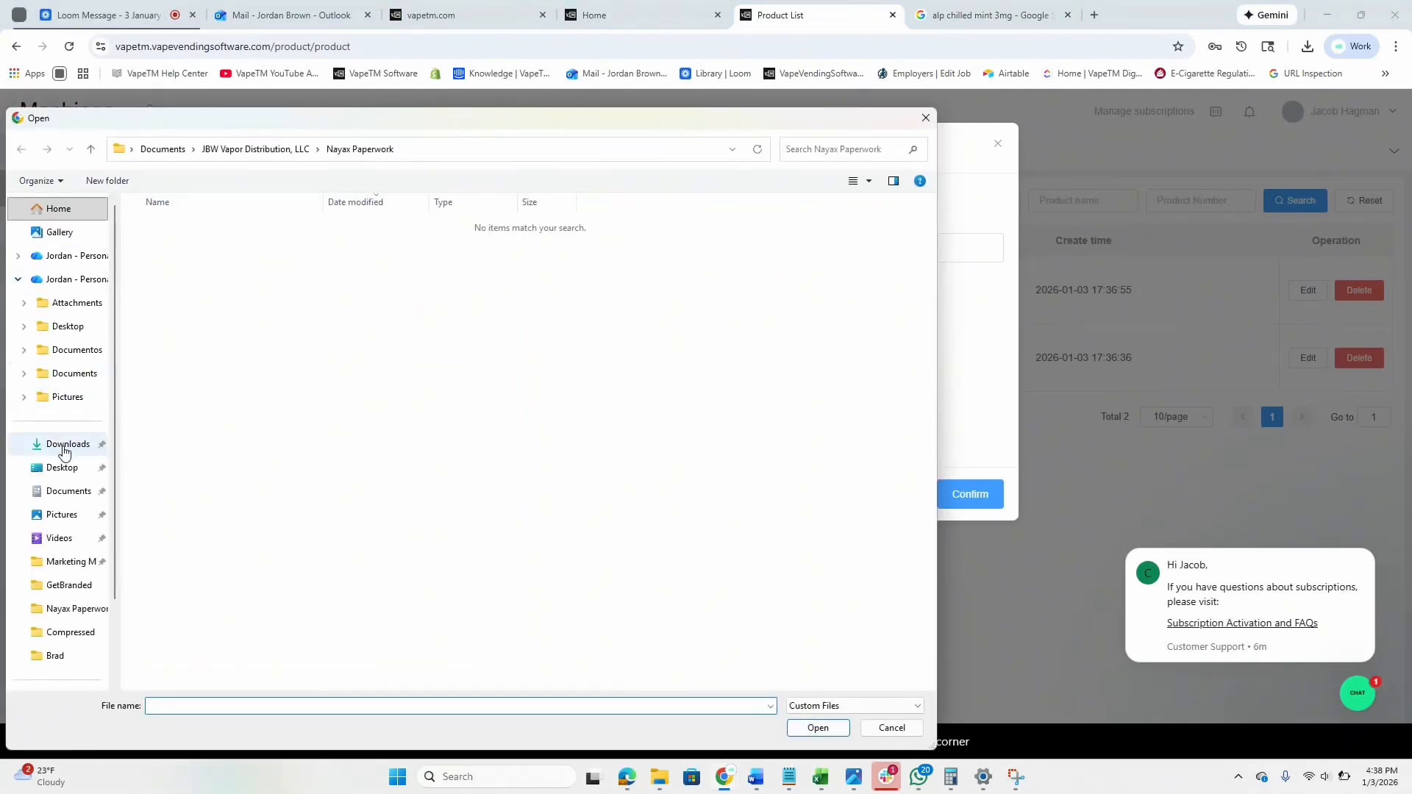
{"action": "left_click", "coordinate": [64, 468]}
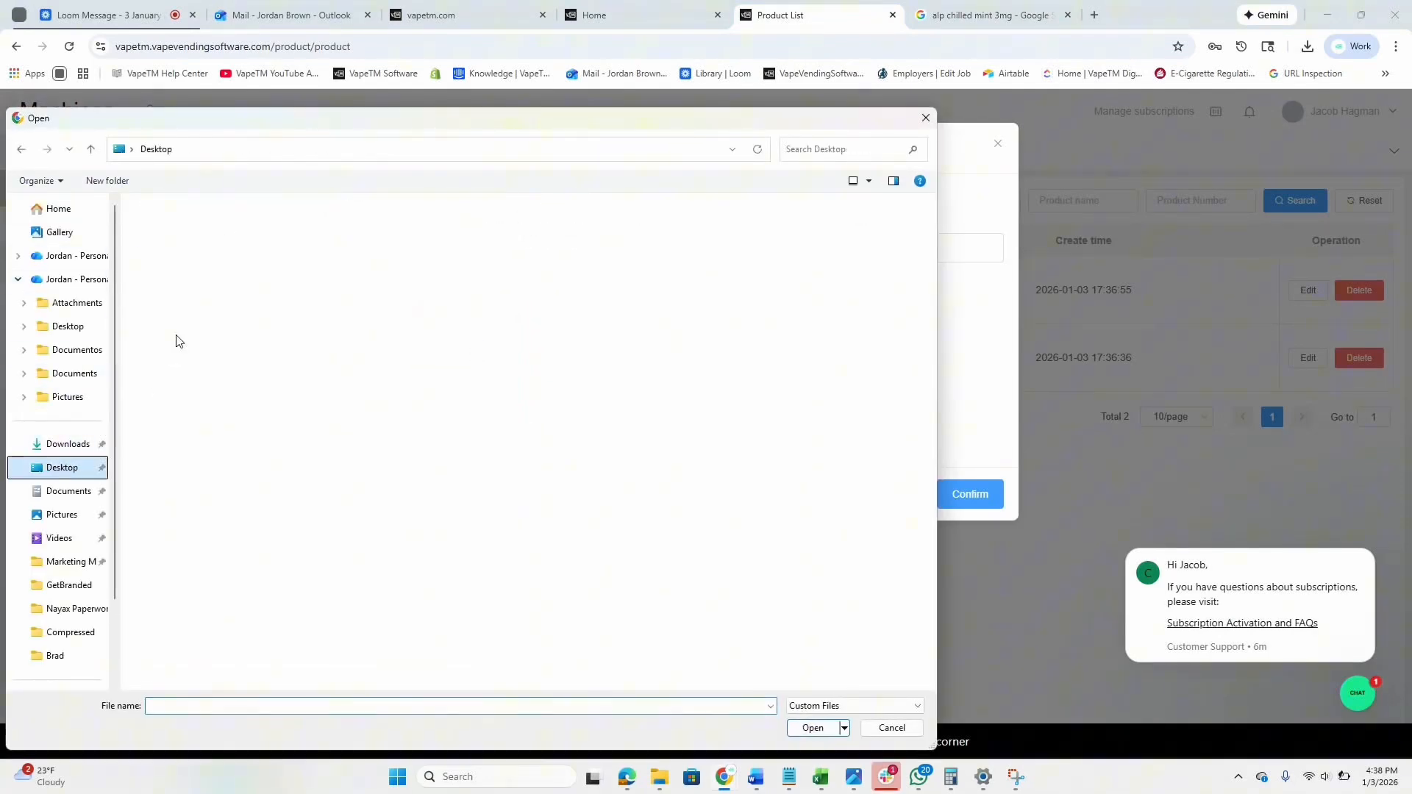
{"action": "left_click", "coordinate": [601, 250]}
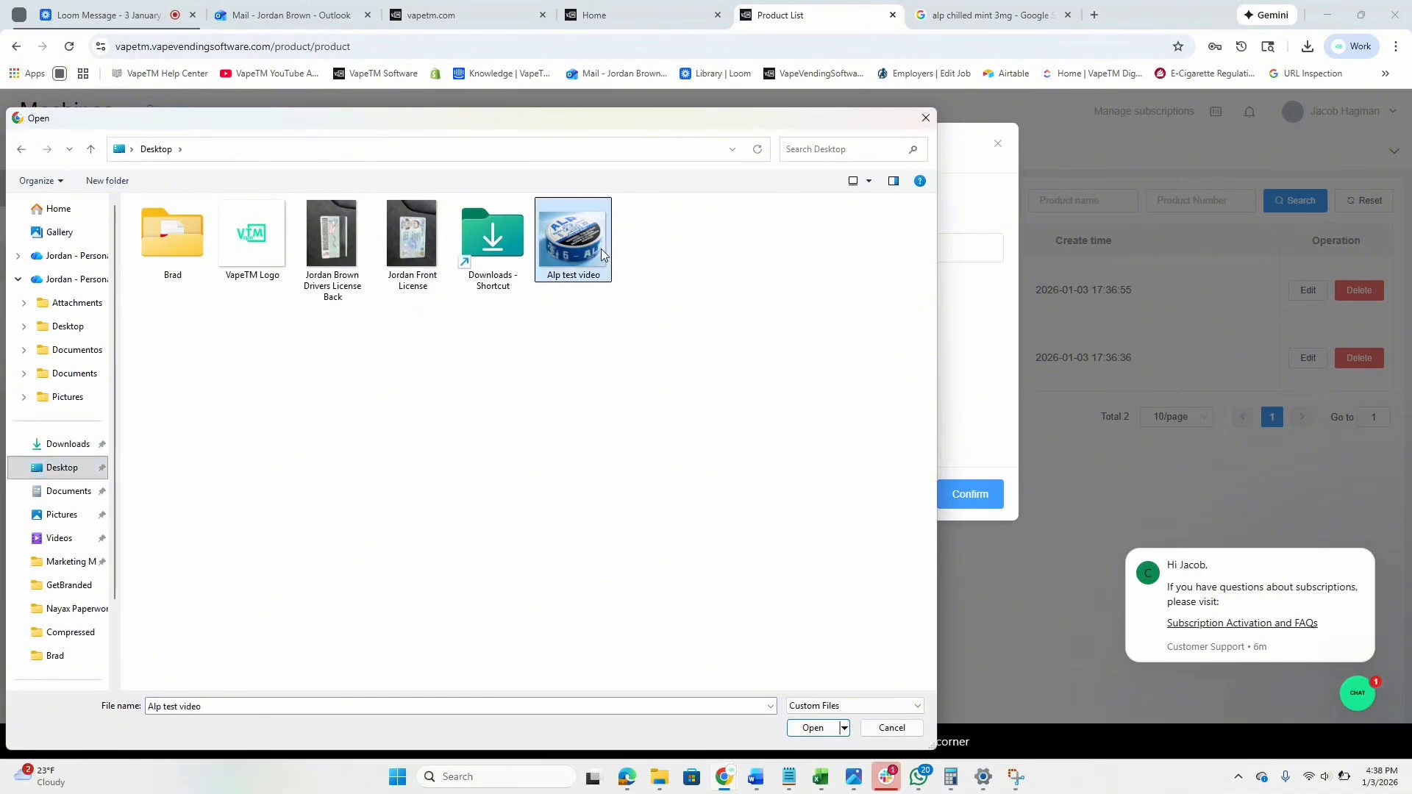
{"action": "left_click", "coordinate": [816, 736]}
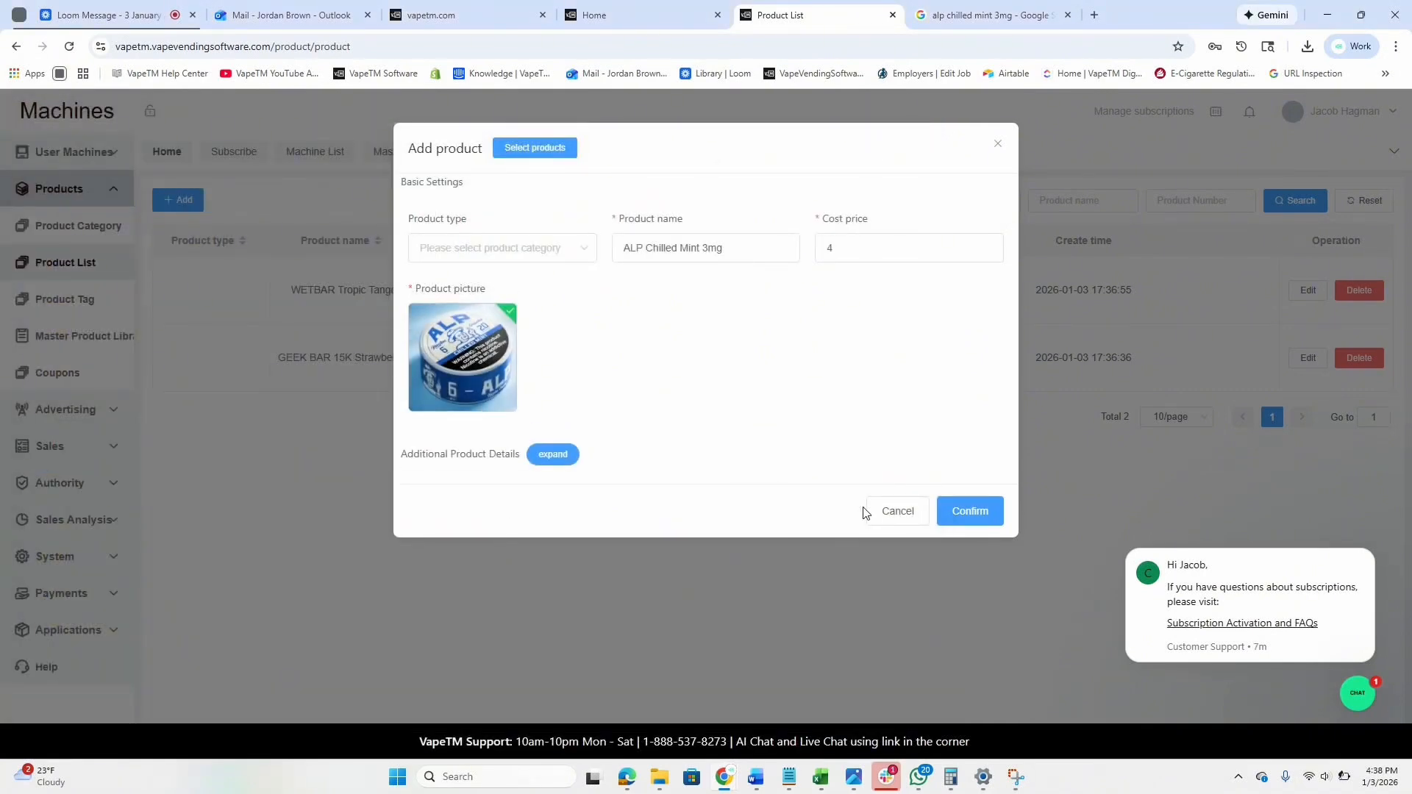
{"action": "left_click", "coordinate": [961, 517]}
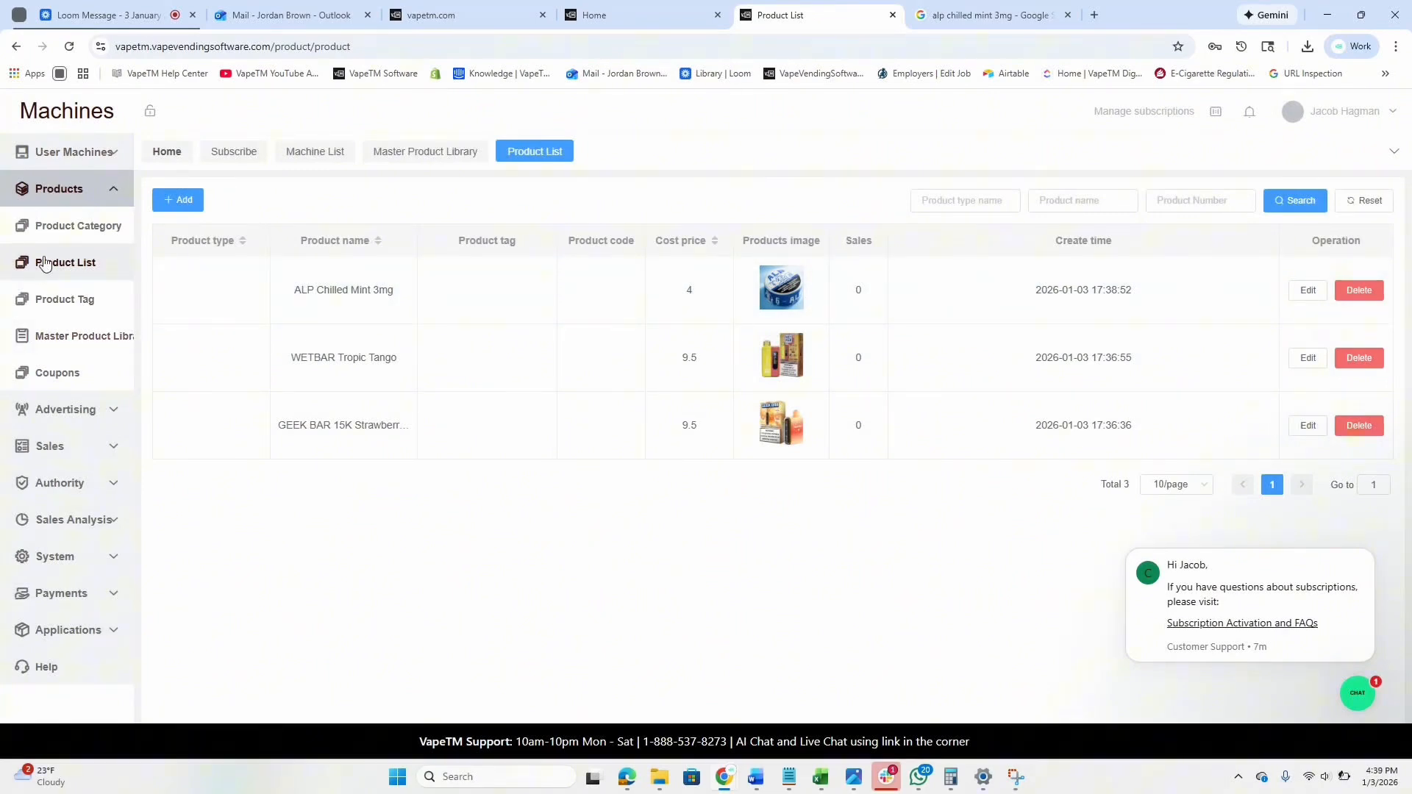
Open Aisle Goods for the MEGA WALL 2.0 Test Video machine from the Machine List.
{"action": "left_click", "coordinate": [43, 157]}
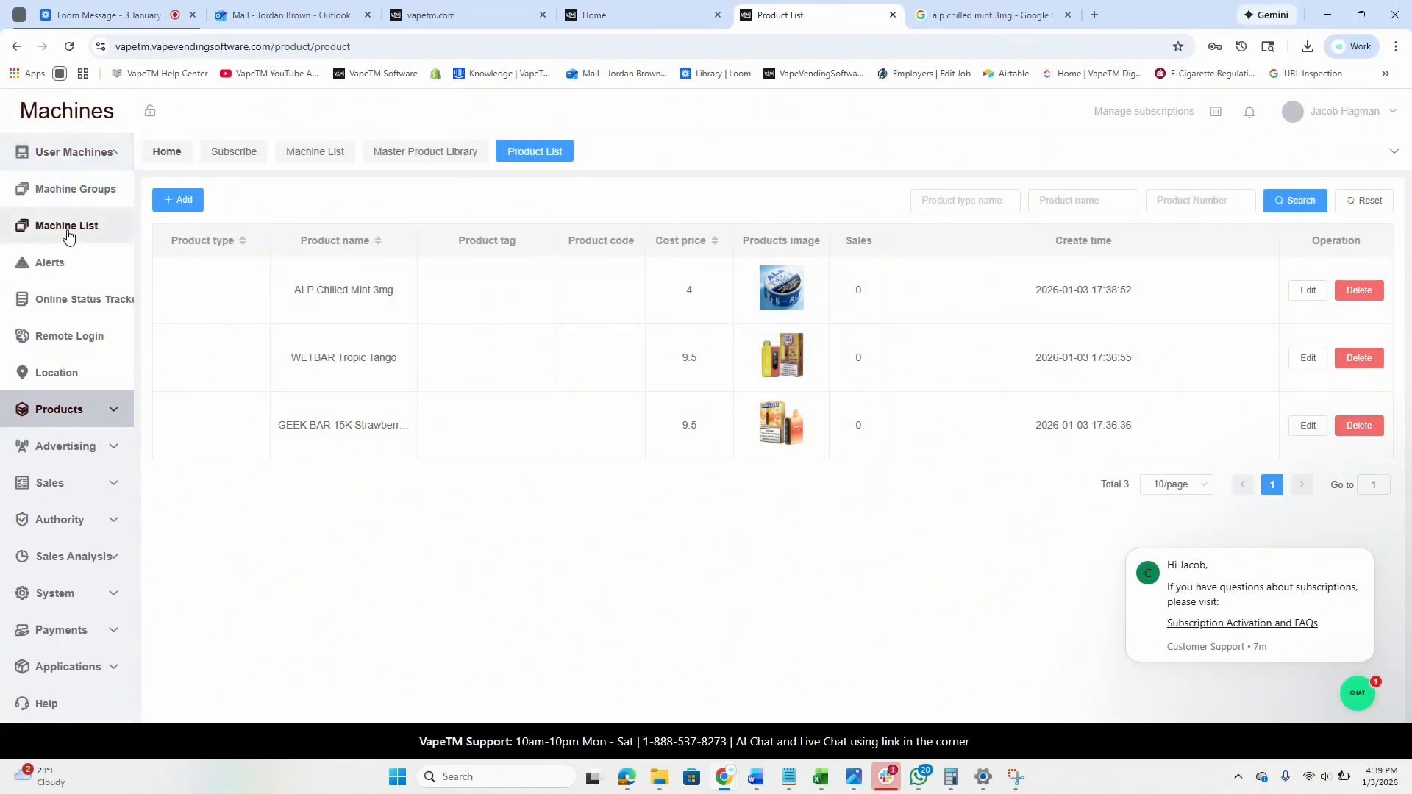
{"action": "left_click", "coordinate": [68, 231]}
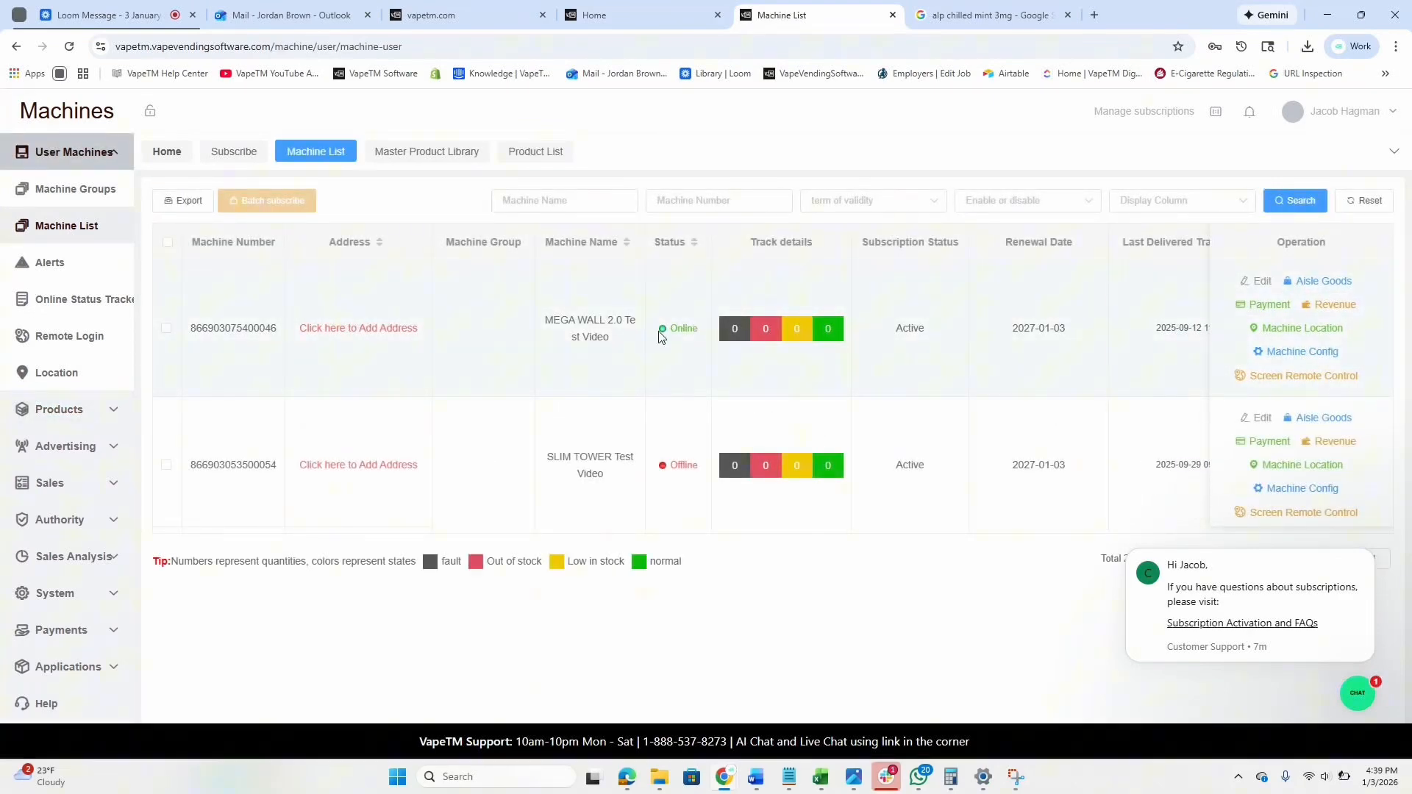
{"action": "left_click_drag", "start_coordinate": [665, 334], "coordinate": [706, 336]}
{"action": "left_click", "coordinate": [701, 332]}
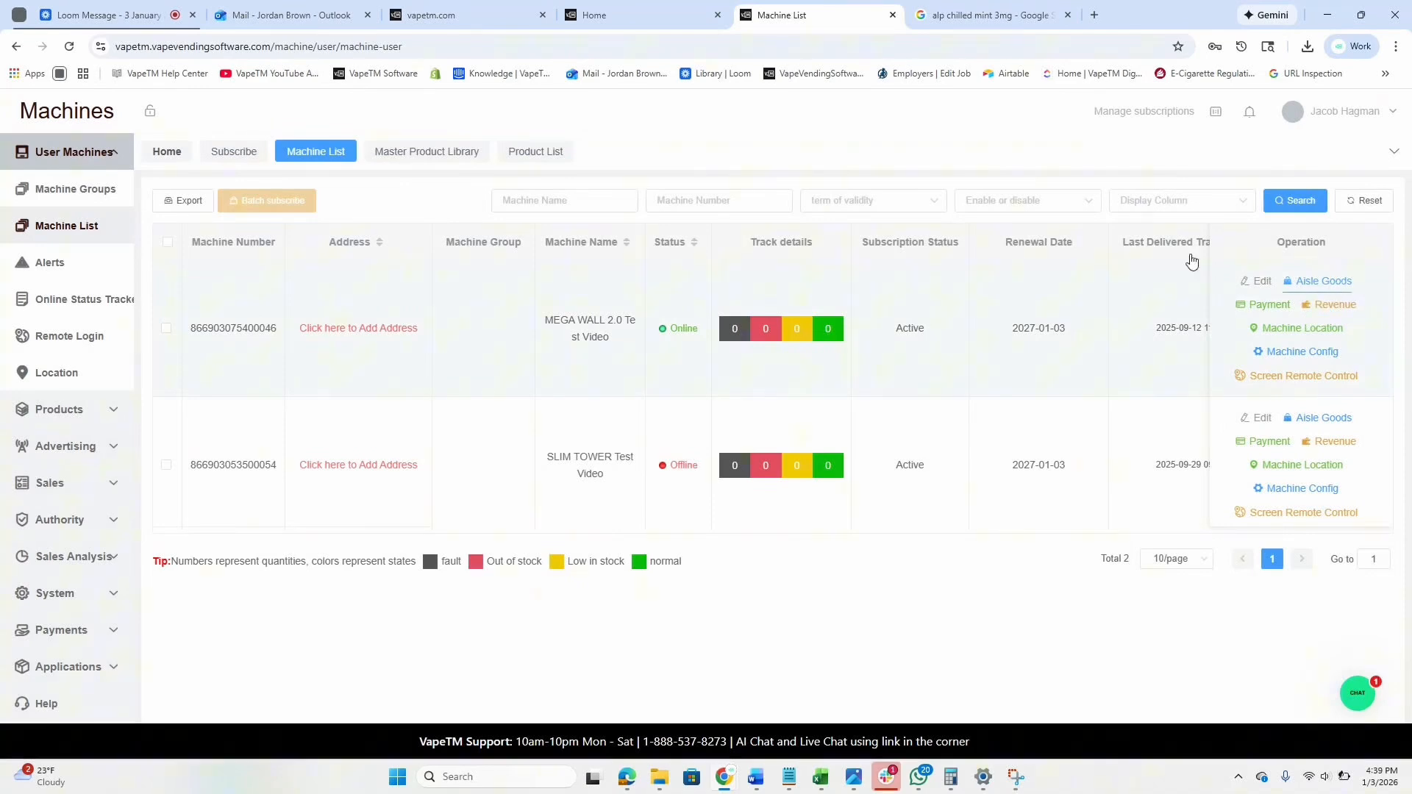
{"action": "left_click", "coordinate": [1336, 283]}
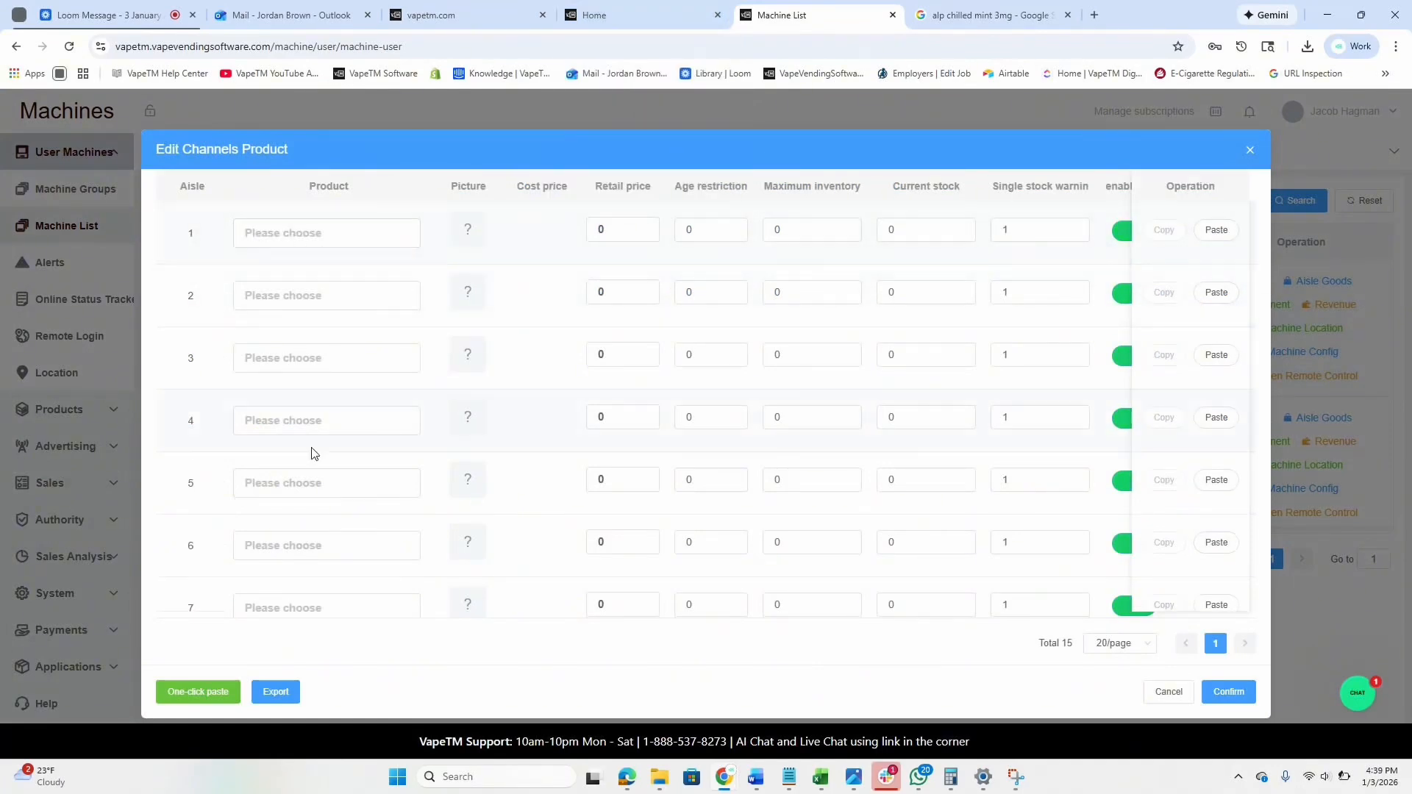
Assign ALP Chilled Mint 3mg to aisle 1.
{"action": "scroll", "coordinate": [311, 453], "scroll_direction": "down", "scroll_amount": 5}
{"action": "scroll", "coordinate": [311, 452], "scroll_direction": "up", "scroll_amount": 5}
{"action": "left_click", "coordinate": [285, 242]}
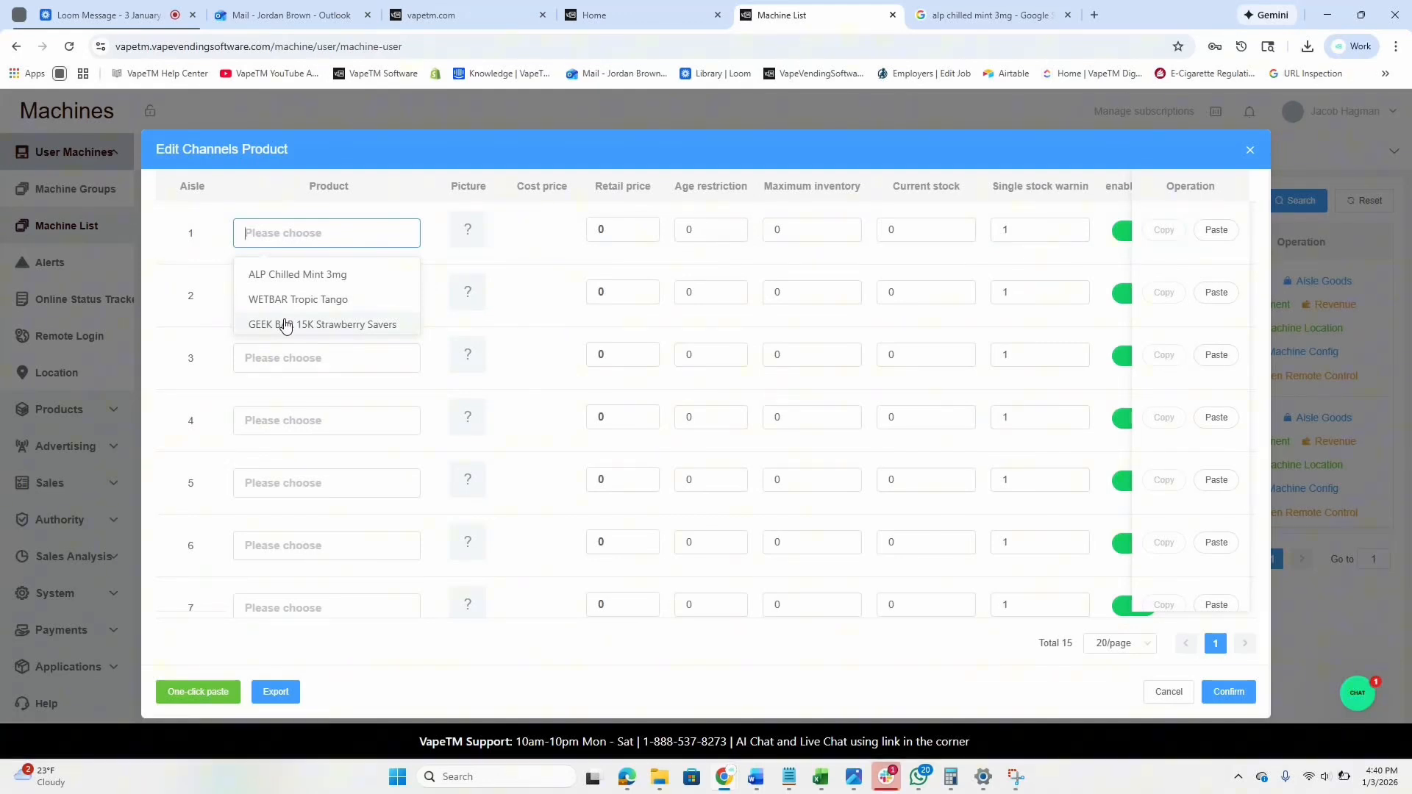
{"action": "type", "text": "ALP"}
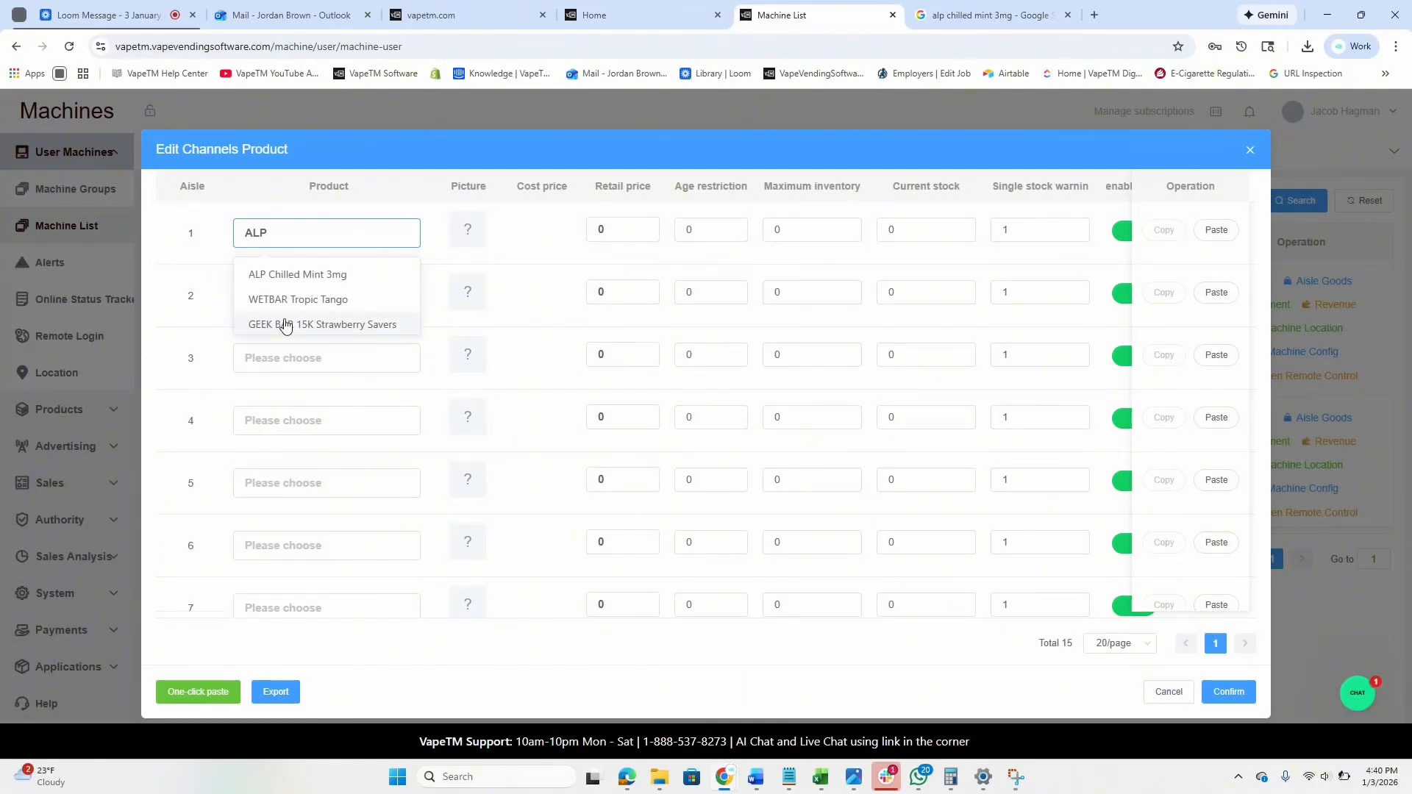
{"action": "left_click", "coordinate": [287, 282]}
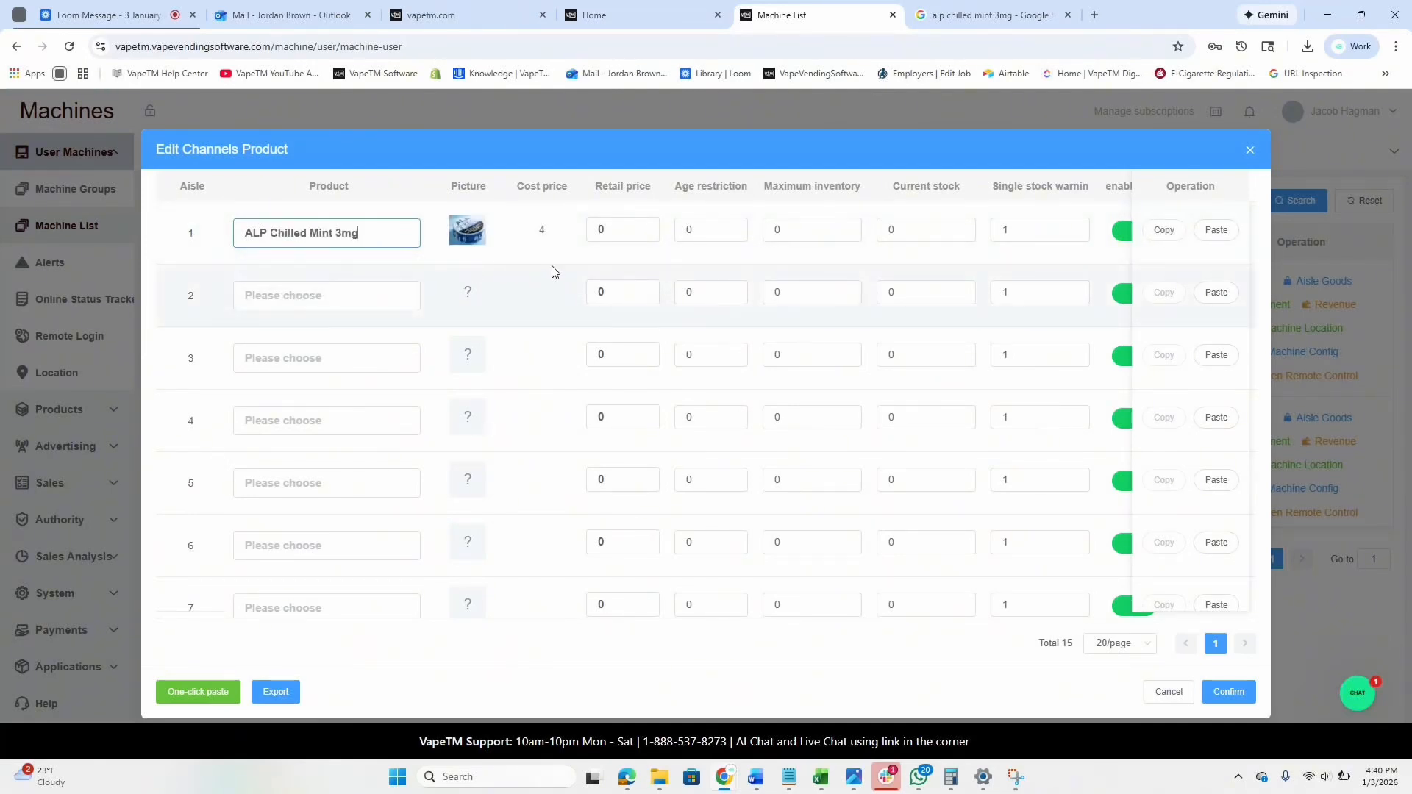
Give aisle 1 retail price 10, age restriction 21 and inventory 7.
{"action": "left_click", "coordinate": [636, 229]}
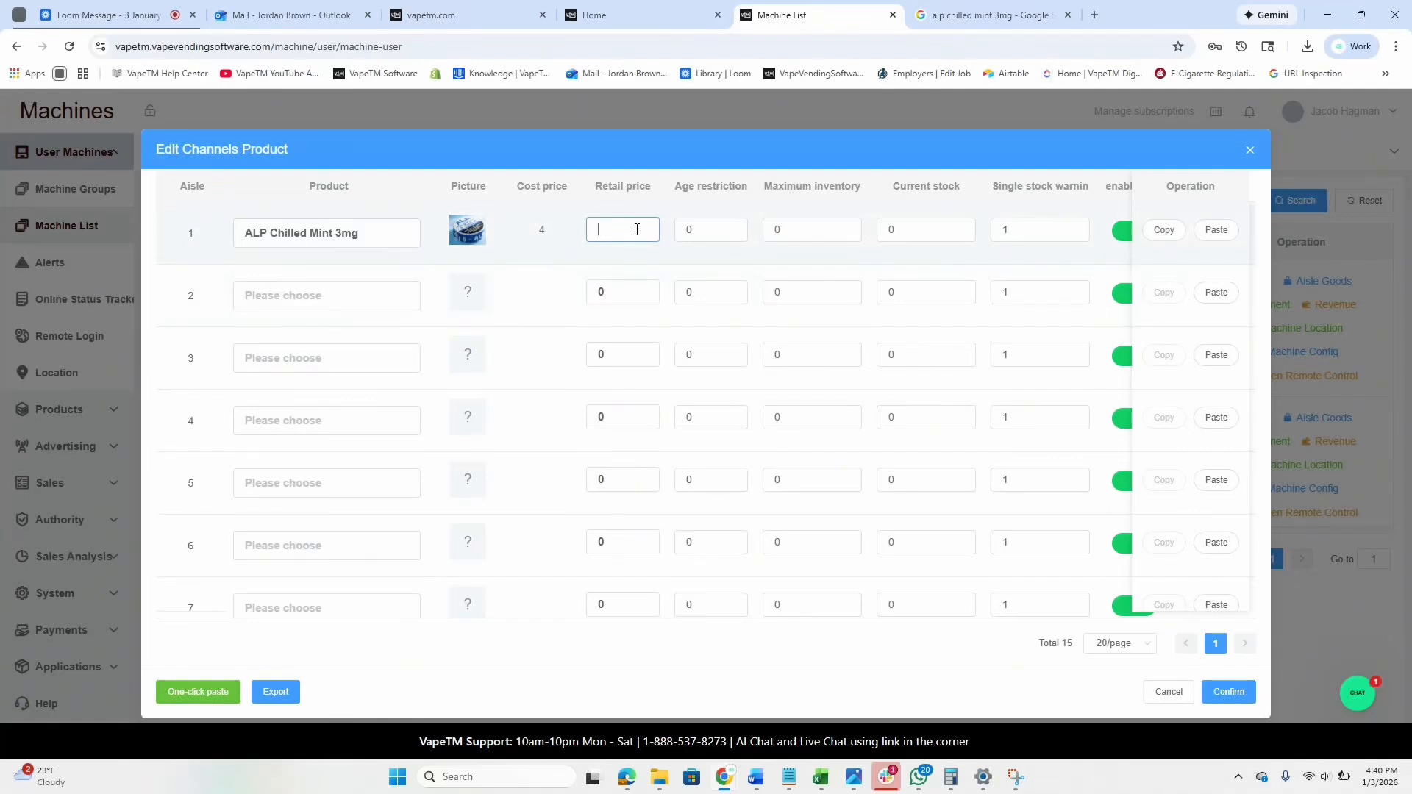
{"action": "type", "text": "10"}
{"action": "left_click", "coordinate": [714, 232]}
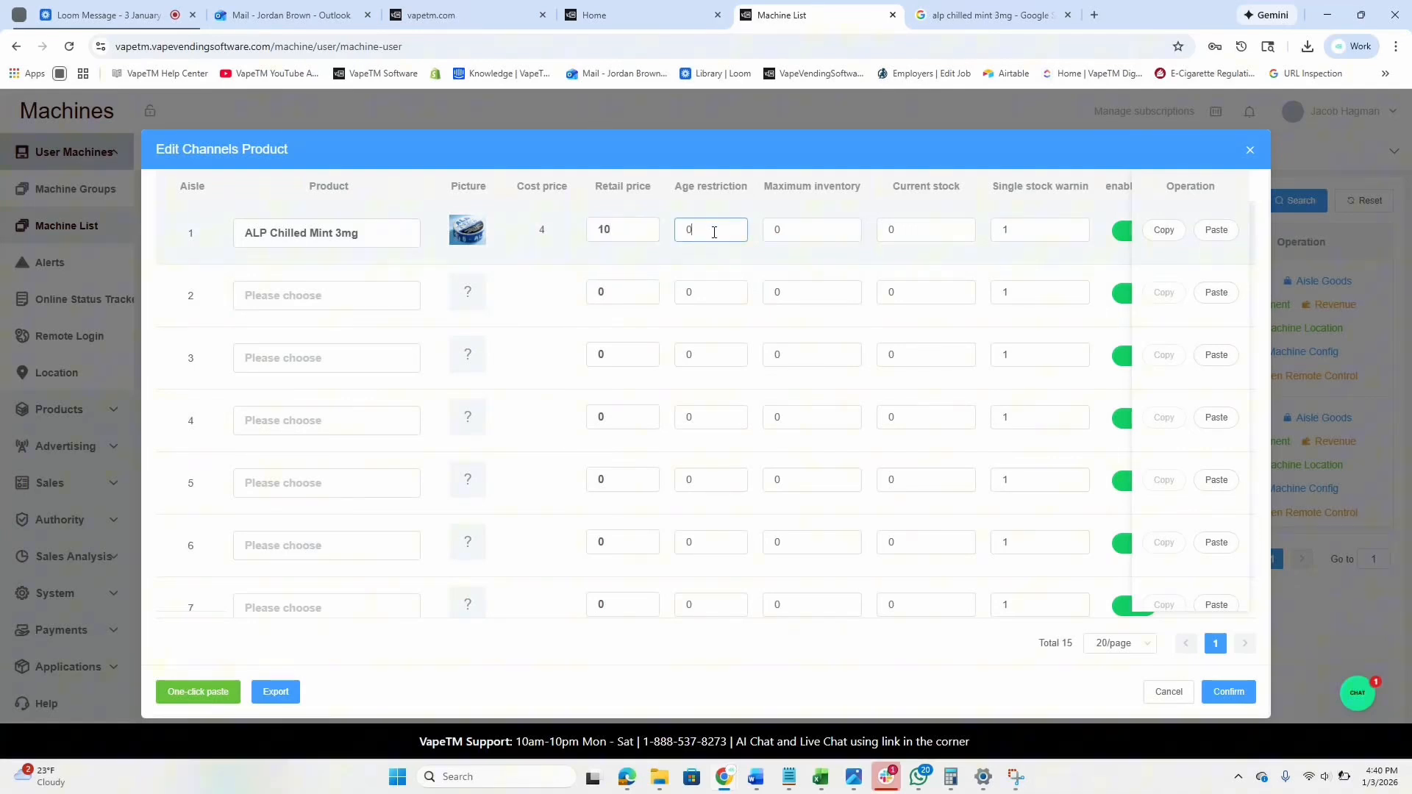
{"action": "key", "text": "BackSpace"}
{"action": "type", "text": "21"}
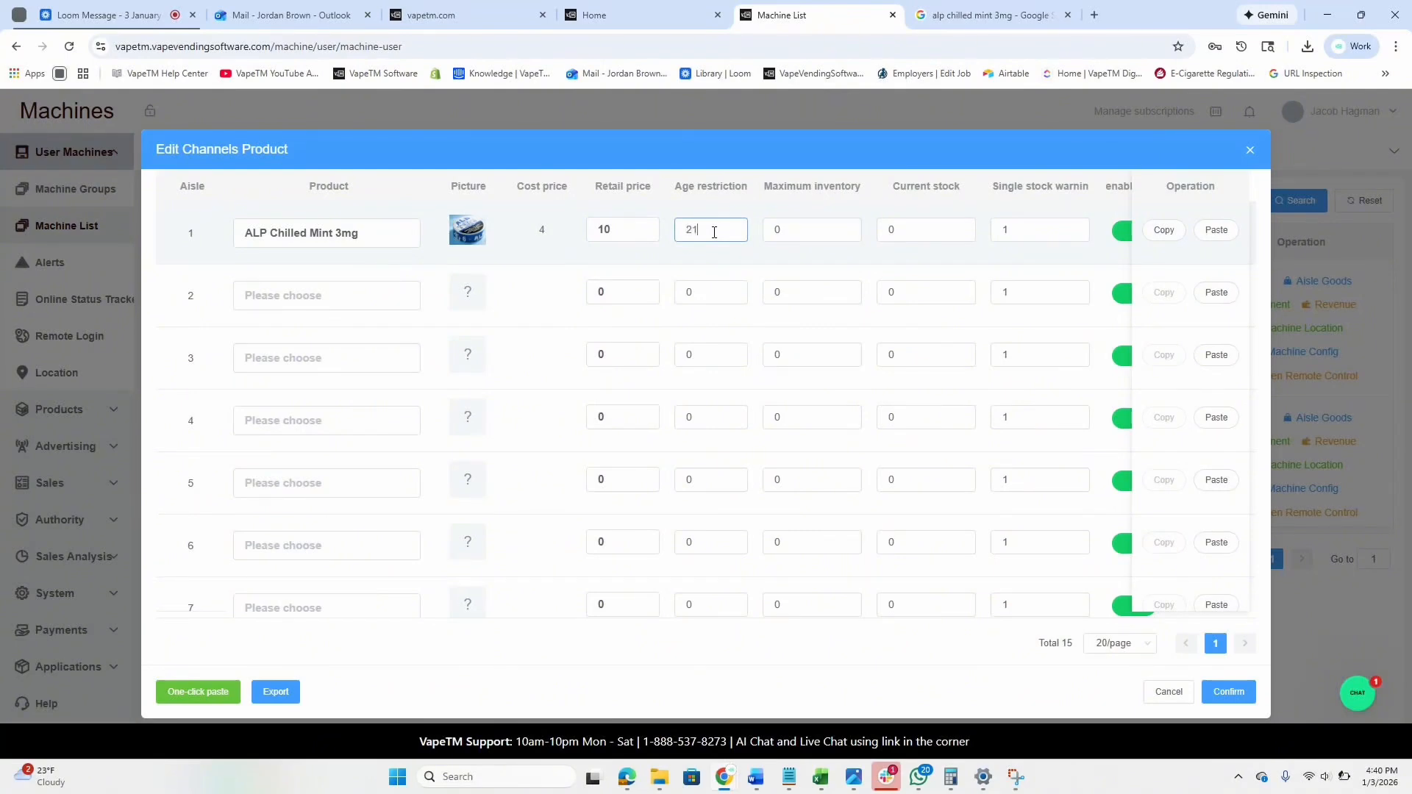
{"action": "left_click", "coordinate": [778, 228]}
{"action": "type", "text": "7"}
Set aisle 1's single stock warning to 3, keeping the aisle enabled.
{"action": "left_click_drag", "start_coordinate": [1038, 226], "coordinate": [935, 207]}
{"action": "key", "text": "BackSpace"}
{"action": "type", "text": "3"}
{"action": "scroll", "coordinate": [720, 292], "scroll_direction": "right", "scroll_amount": 1}
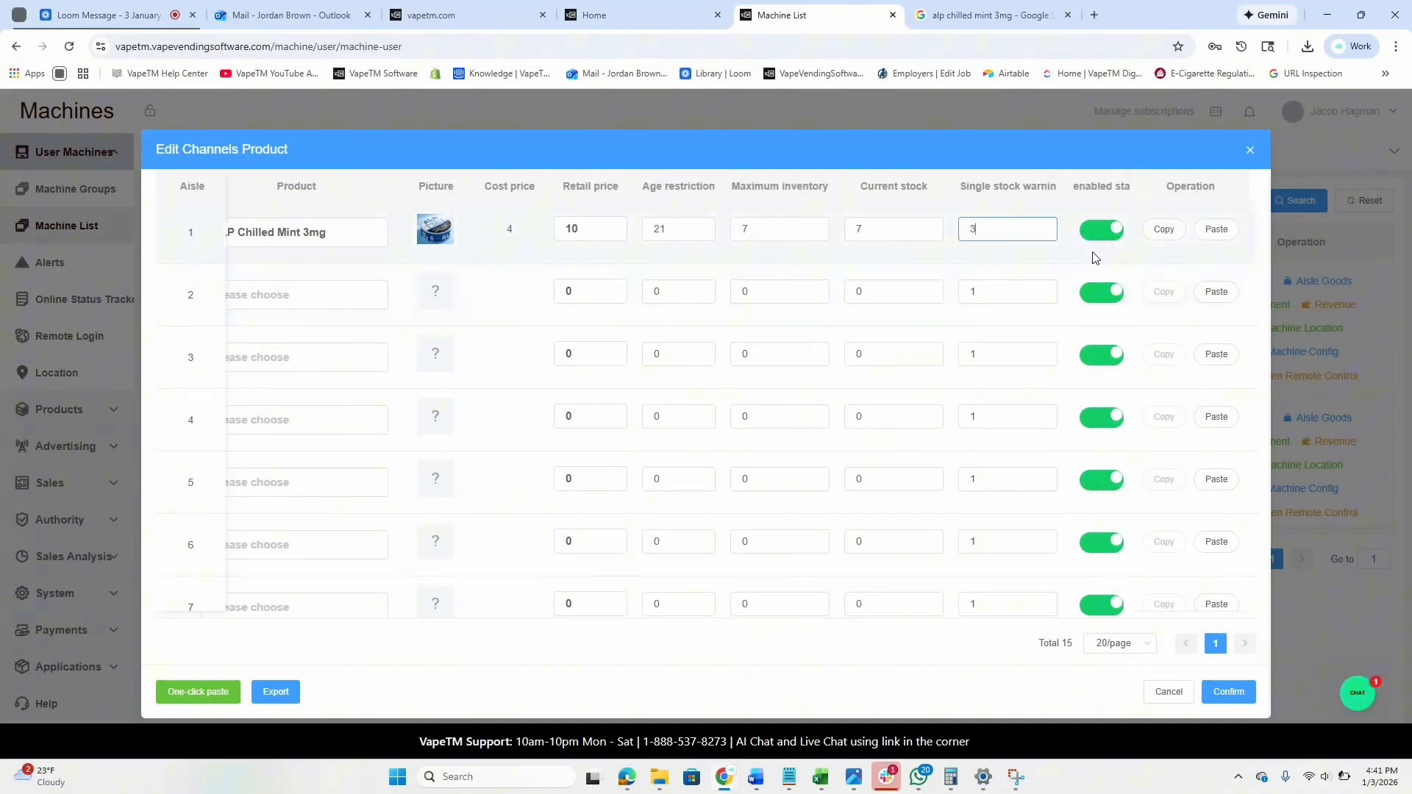
{"action": "left_click", "coordinate": [1117, 231]}
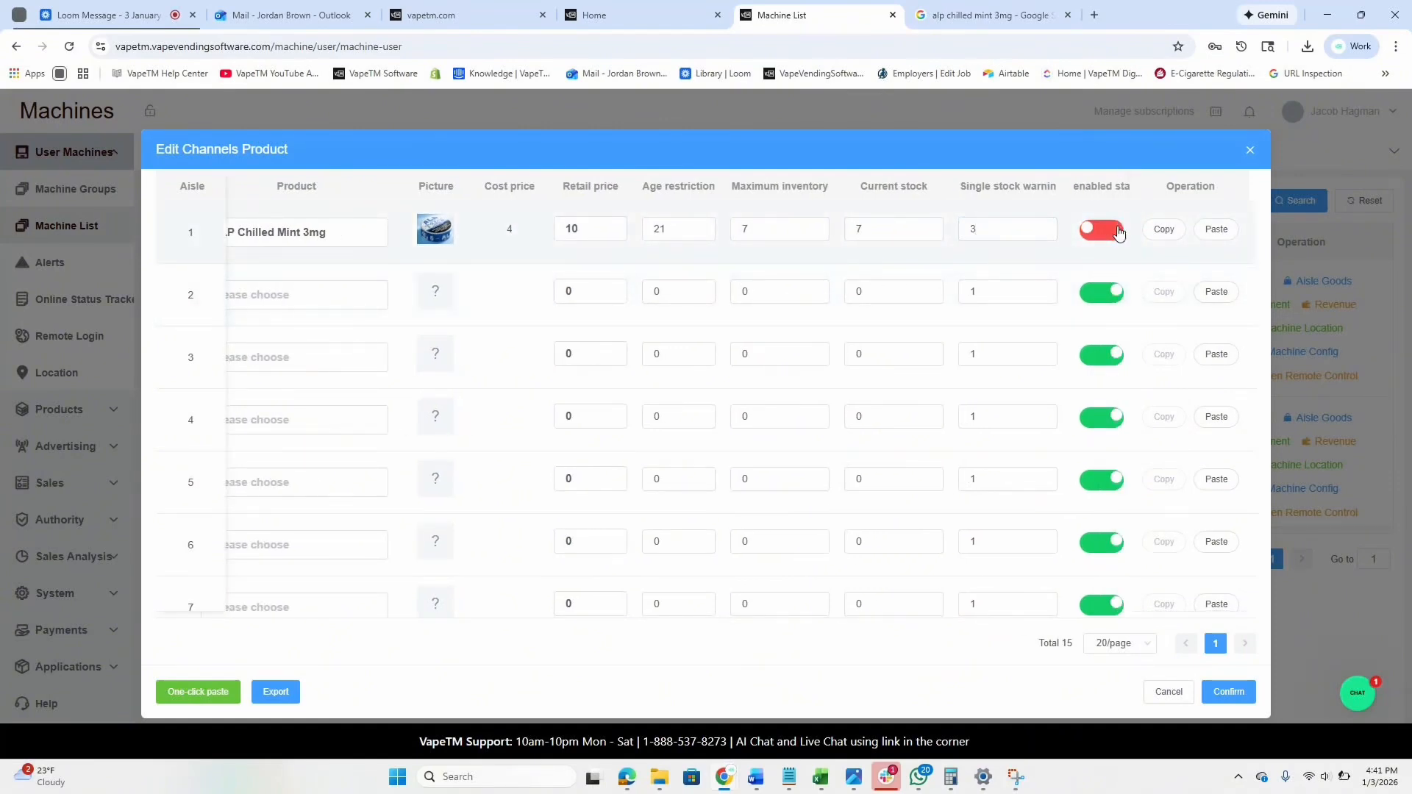
{"action": "left_click", "coordinate": [1118, 232]}
{"action": "scroll", "coordinate": [655, 277], "scroll_direction": "left", "scroll_amount": 1}
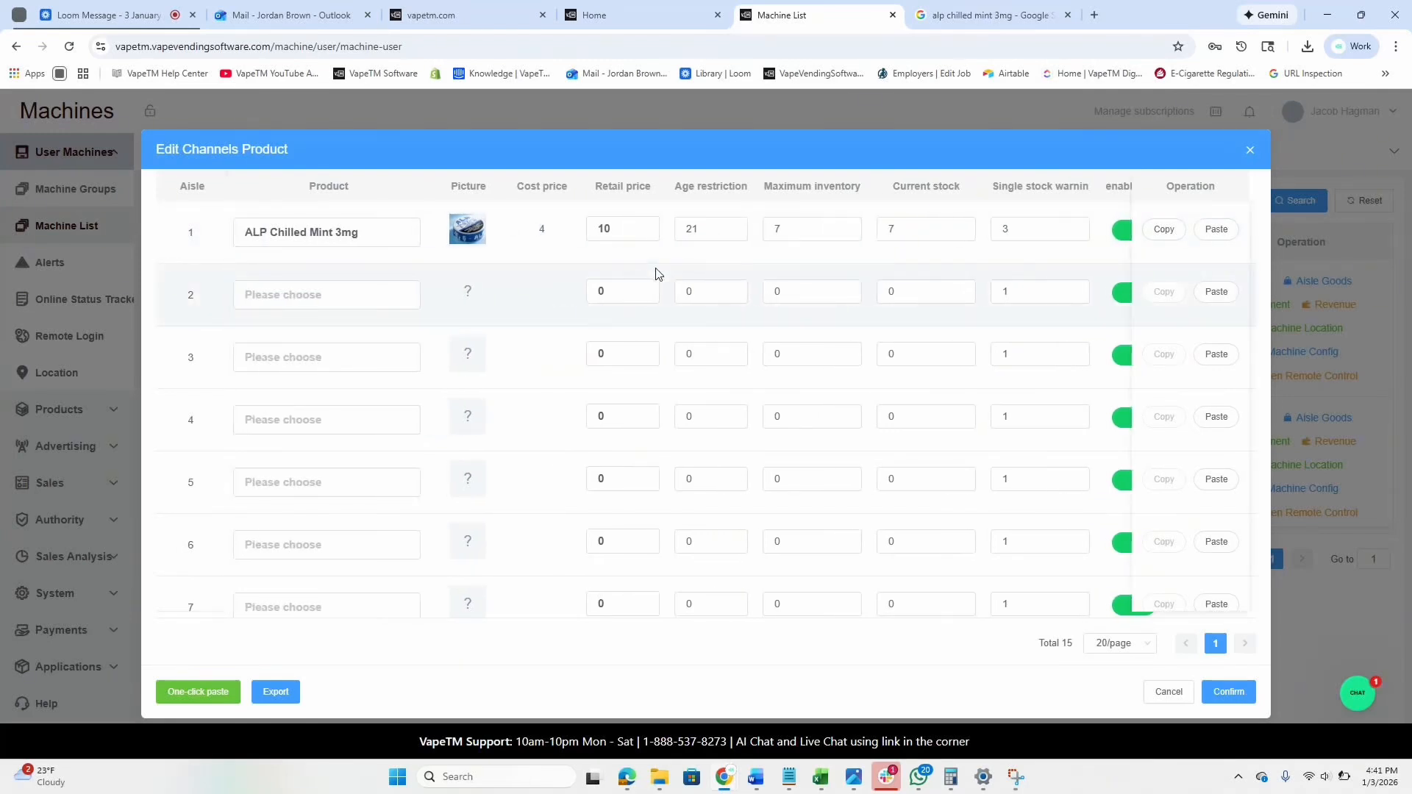
Assign WETBAR Tropic Tango to aisle 2 and set retail price 20 for aisles 1 and 2.
{"action": "left_click", "coordinate": [270, 305]}
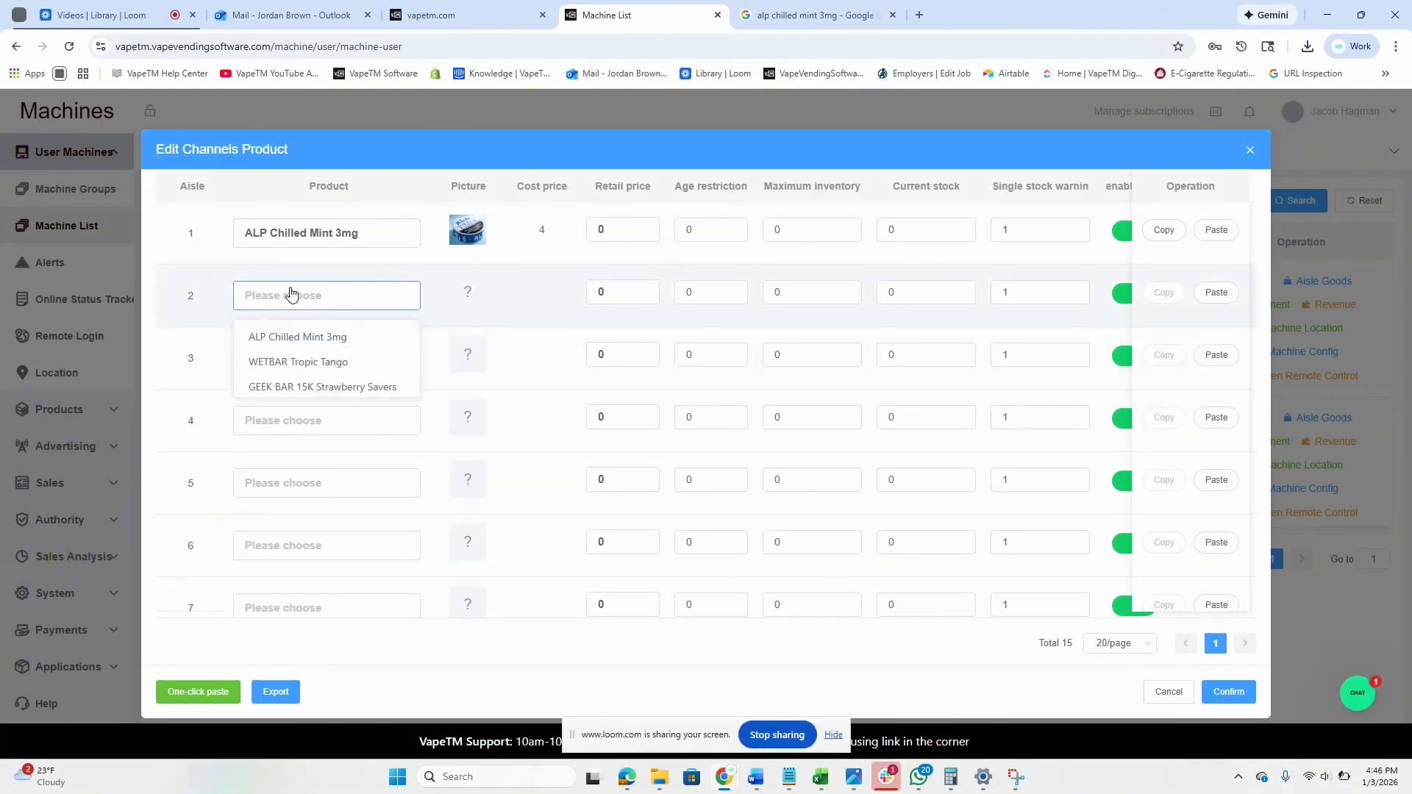
{"action": "left_click", "coordinate": [294, 362]}
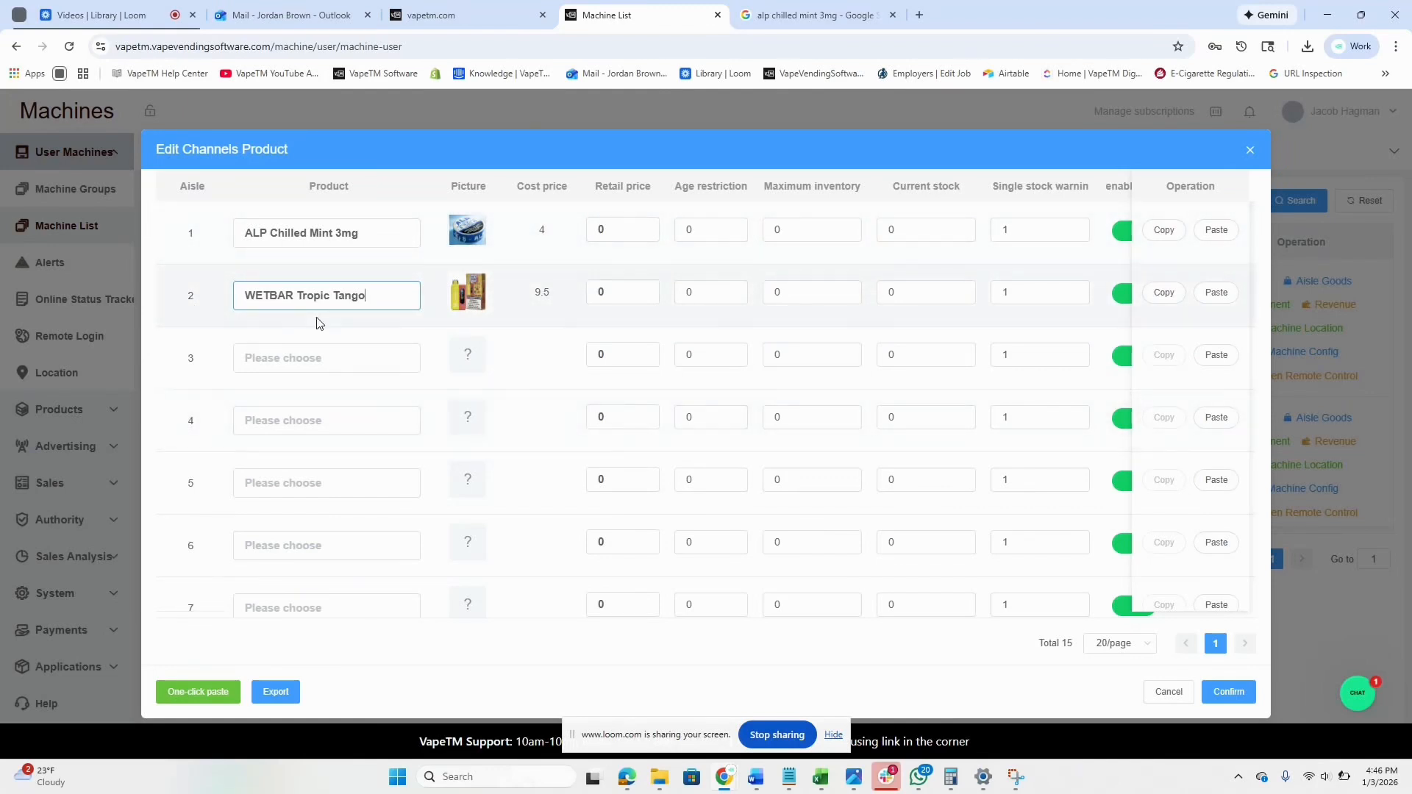
{"action": "left_click", "coordinate": [630, 228]}
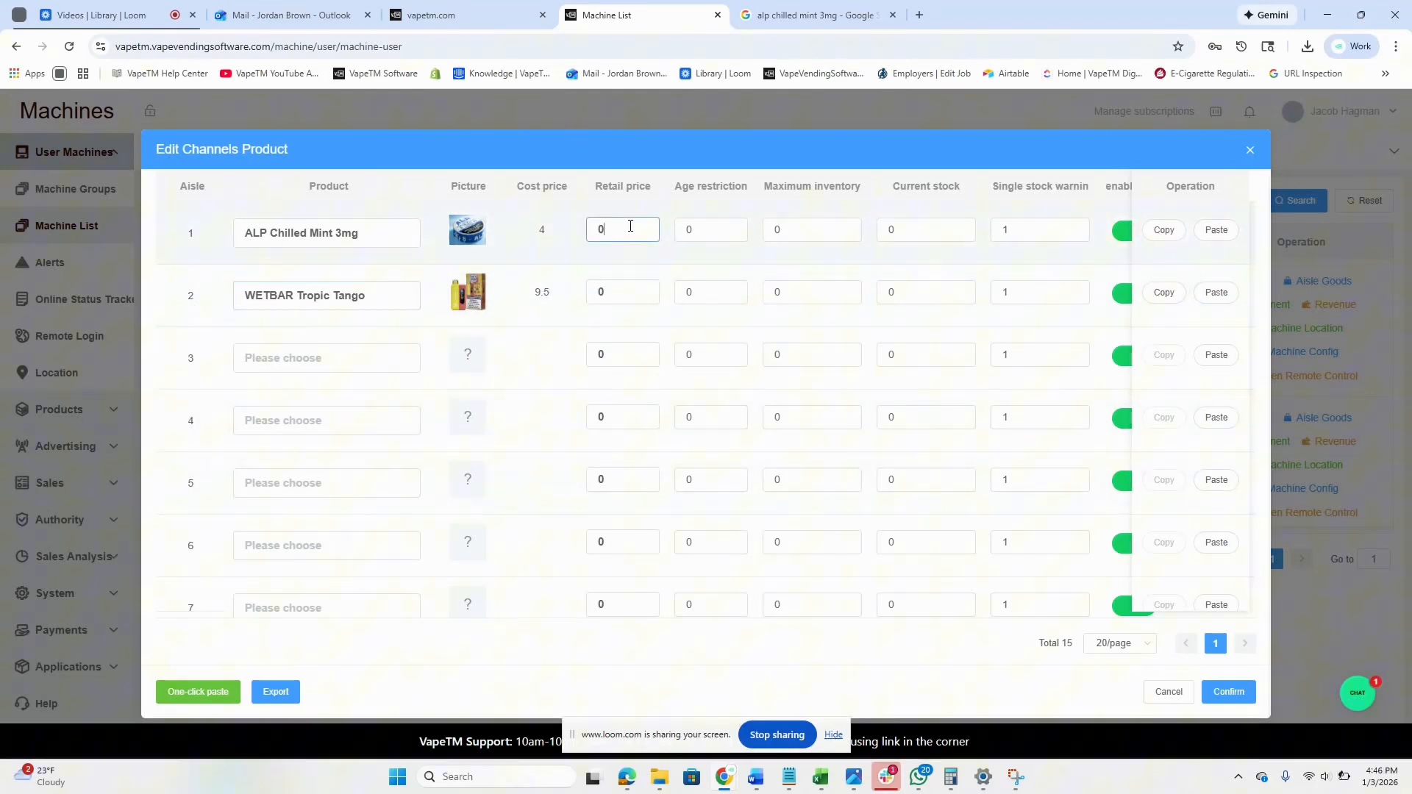
{"action": "type", "text": "20"}
{"action": "left_click", "coordinate": [624, 288]}
{"action": "type", "text": "20"}
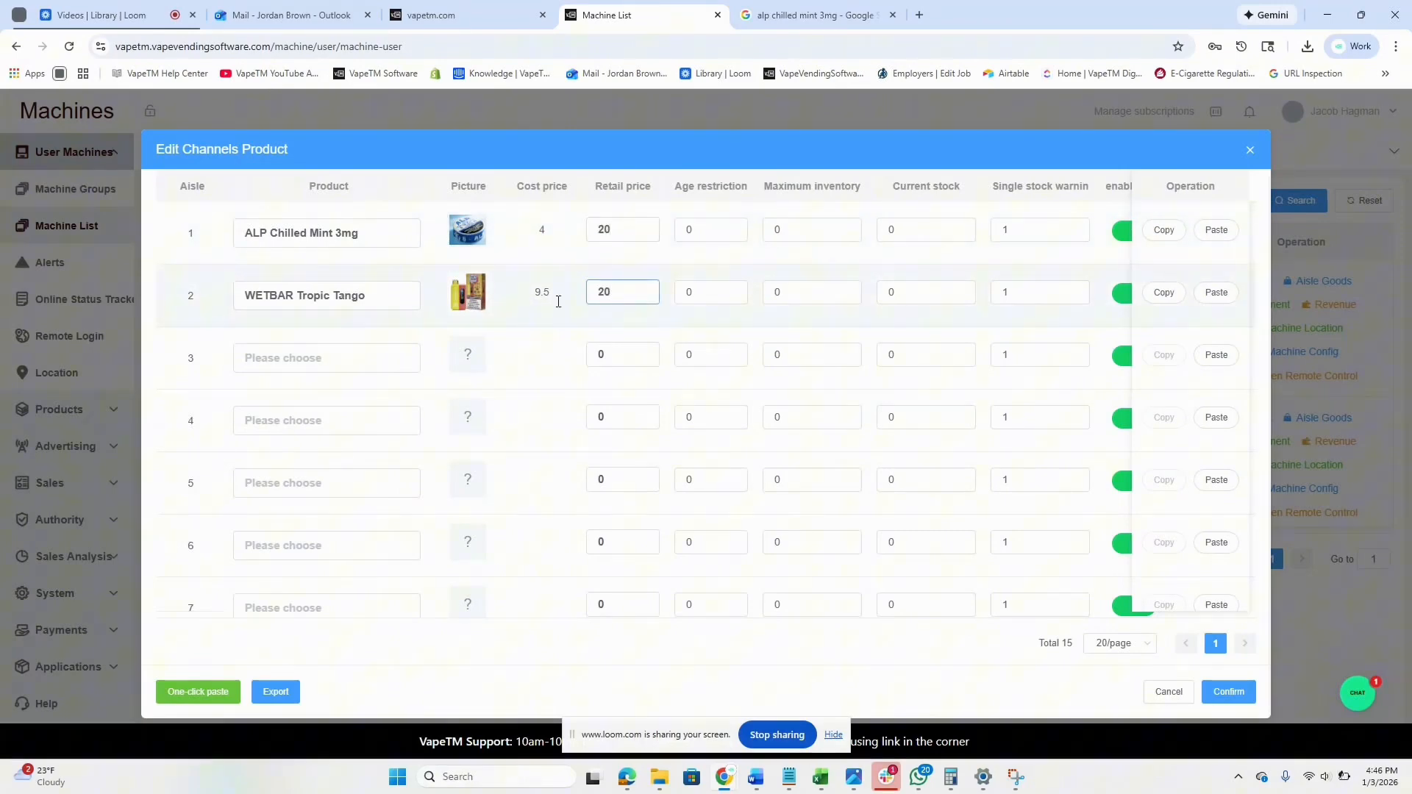
Give aisle 1 age restriction 21, maximum inventory 7 and stock 7, then copy its settings to every aisle.
{"action": "scroll", "coordinate": [779, 340], "scroll_direction": "right", "scroll_amount": 1}
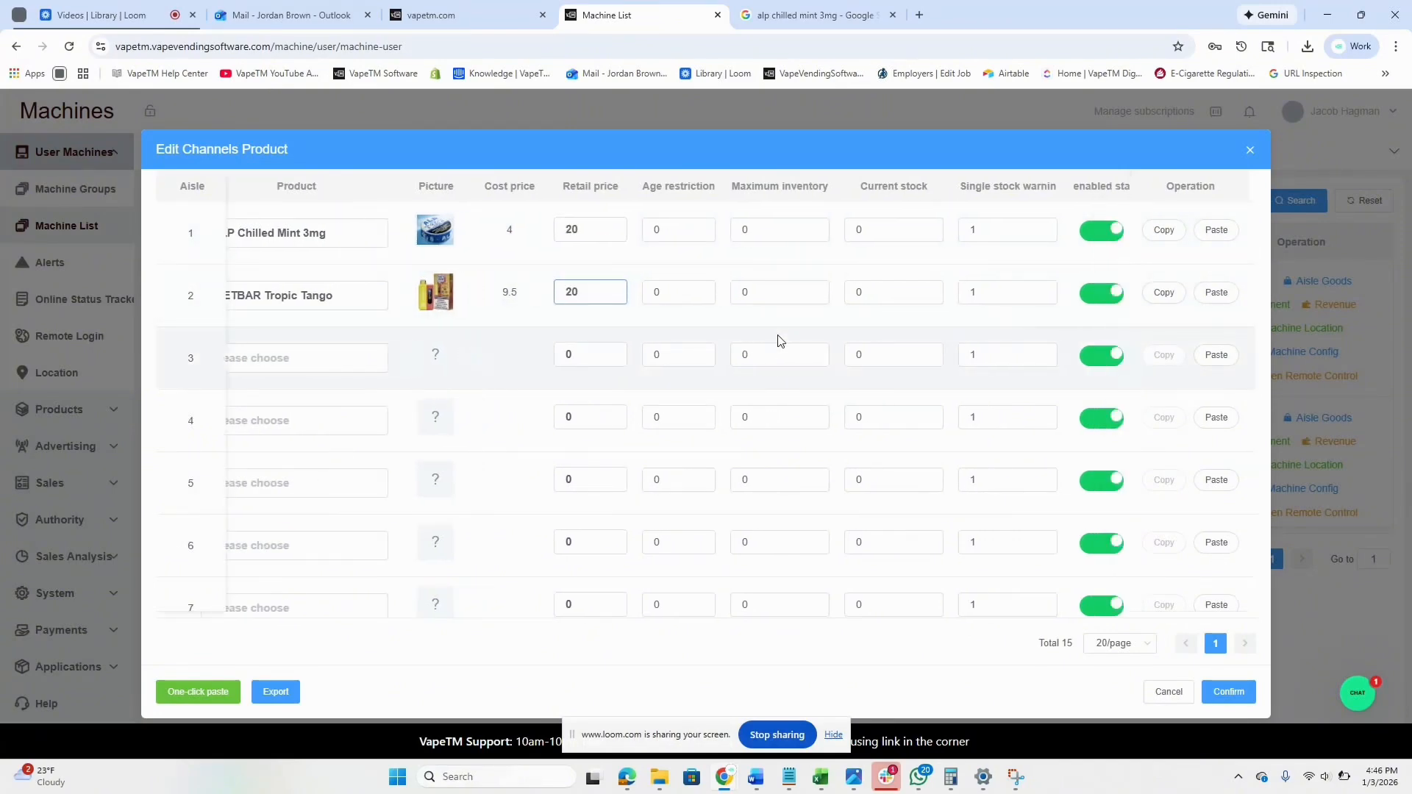
{"action": "left_click", "coordinate": [671, 234]}
{"action": "type", "text": "21"}
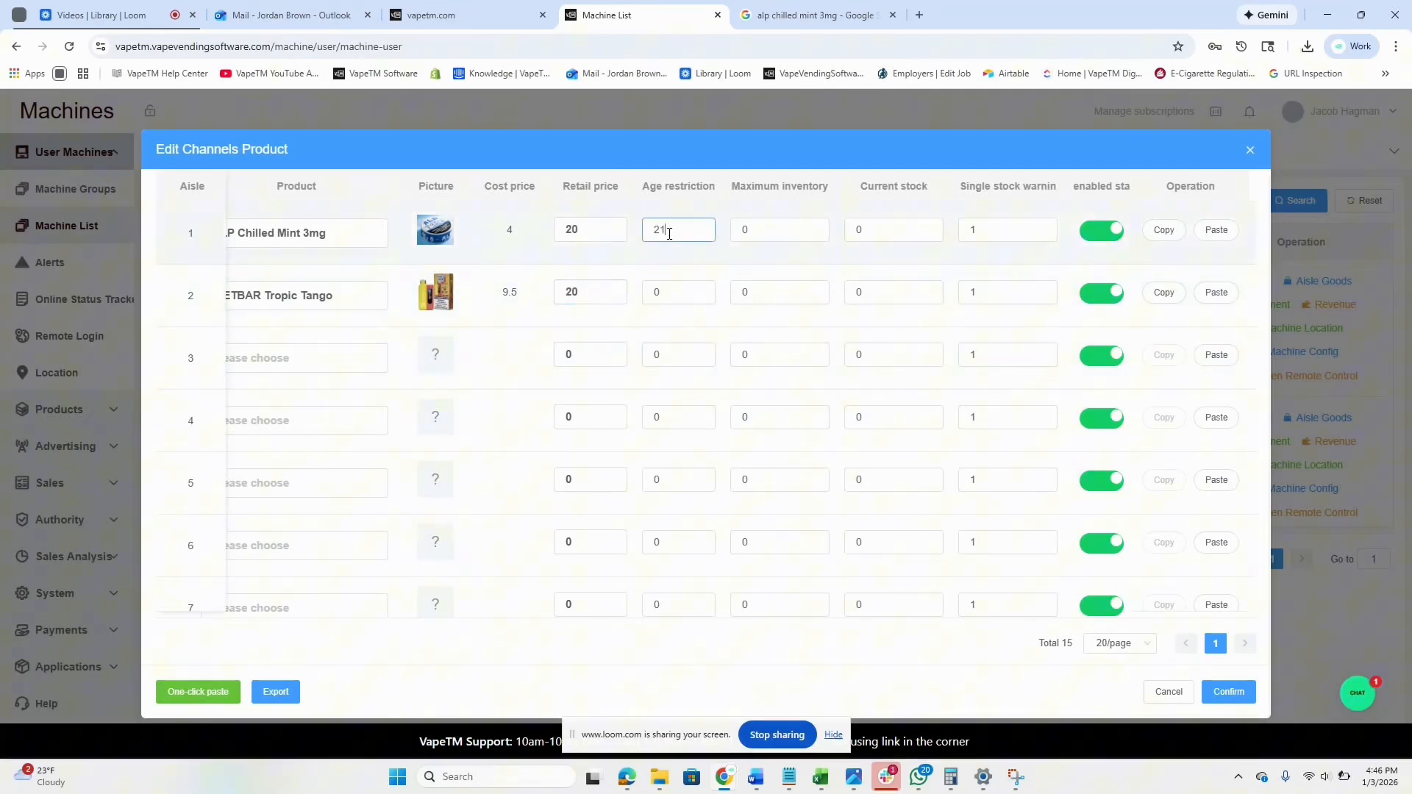
{"action": "left_click", "coordinate": [761, 233]}
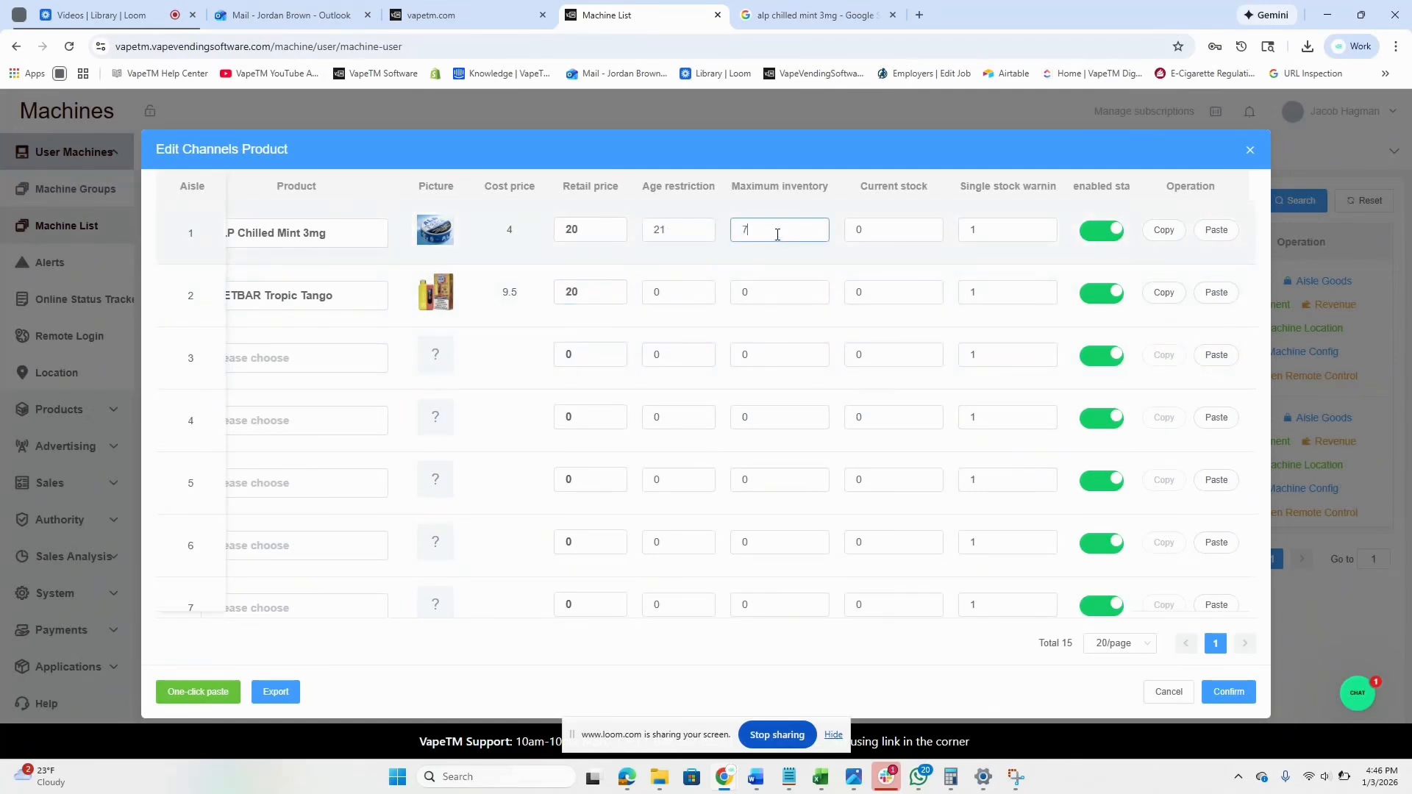
{"action": "type", "text": "7"}
{"action": "left_click", "coordinate": [902, 233]}
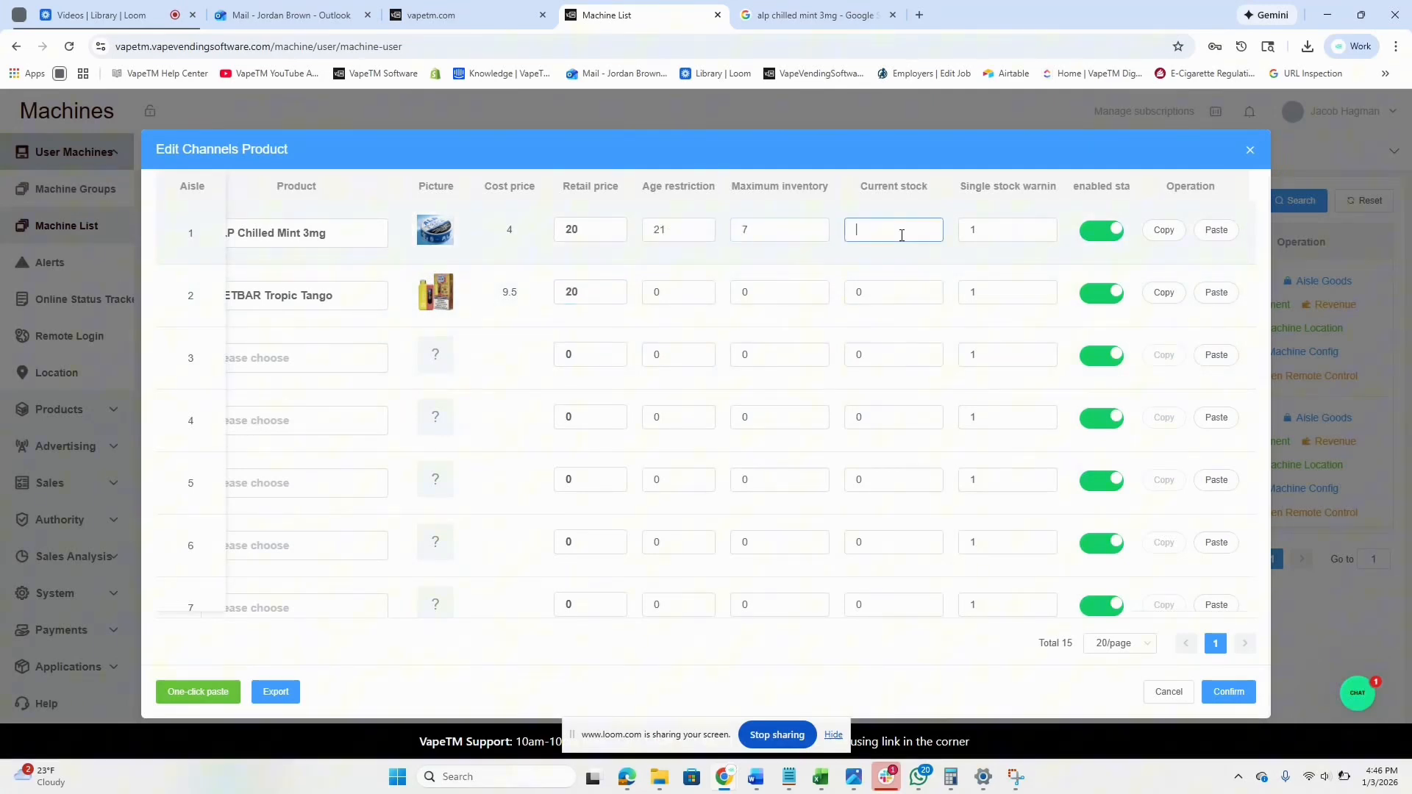
{"action": "type", "text": "7"}
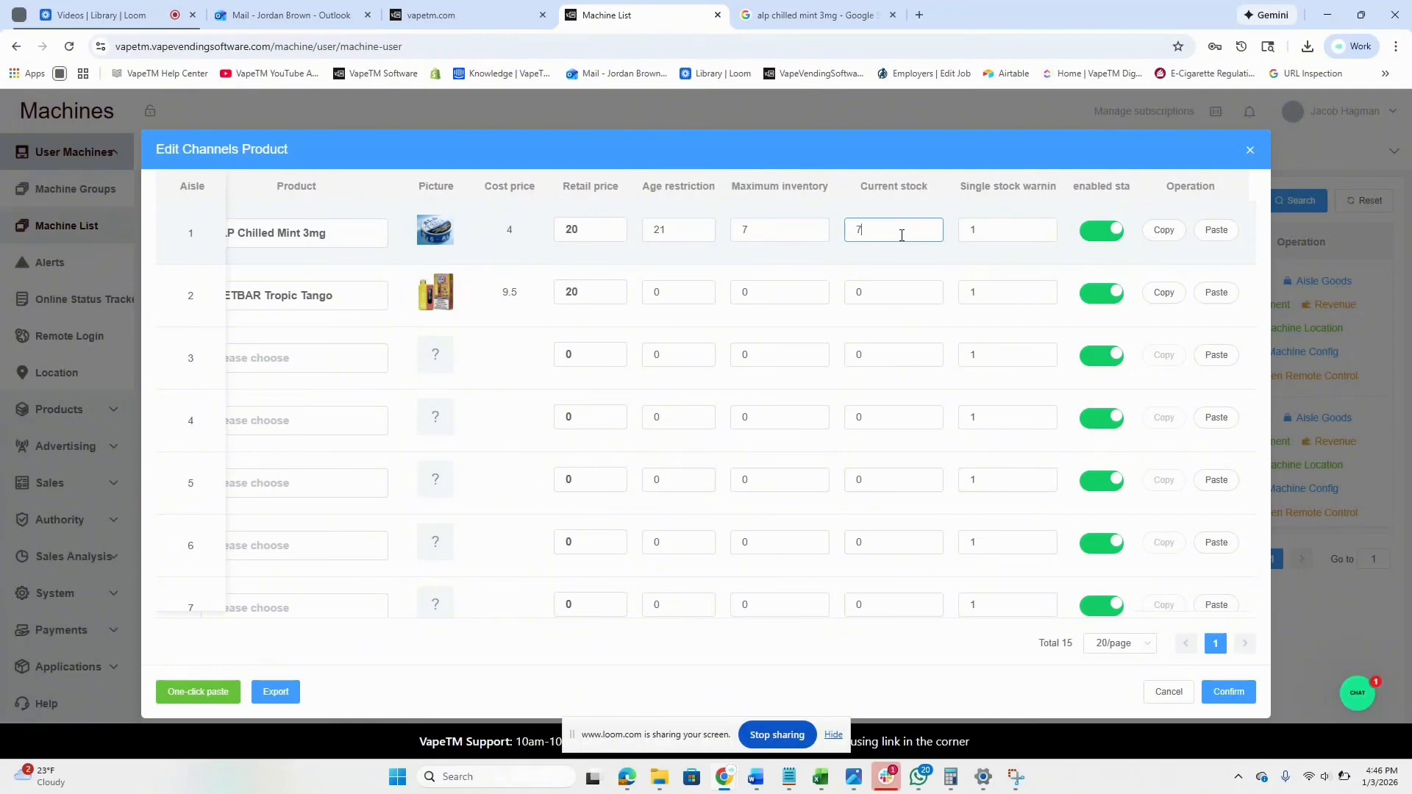
{"action": "left_click", "coordinate": [1166, 239]}
{"action": "left_click", "coordinate": [200, 700]}
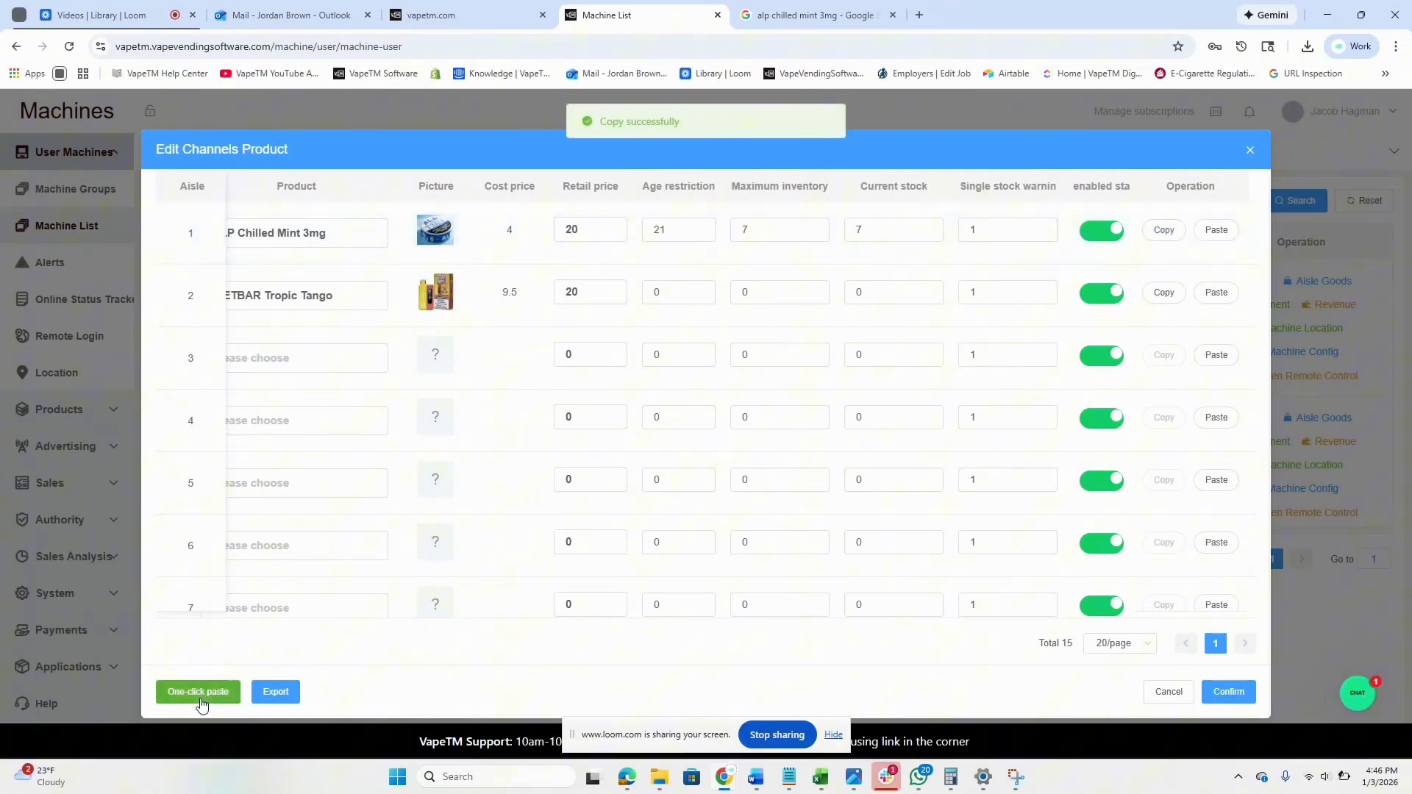
Reassign WETBAR Tropic Tango to aisle 2 and GEEK BAR 15K Strawberry Savers to aisles 3–4, then save.
{"action": "scroll", "coordinate": [361, 472], "scroll_direction": "left", "scroll_amount": 1}
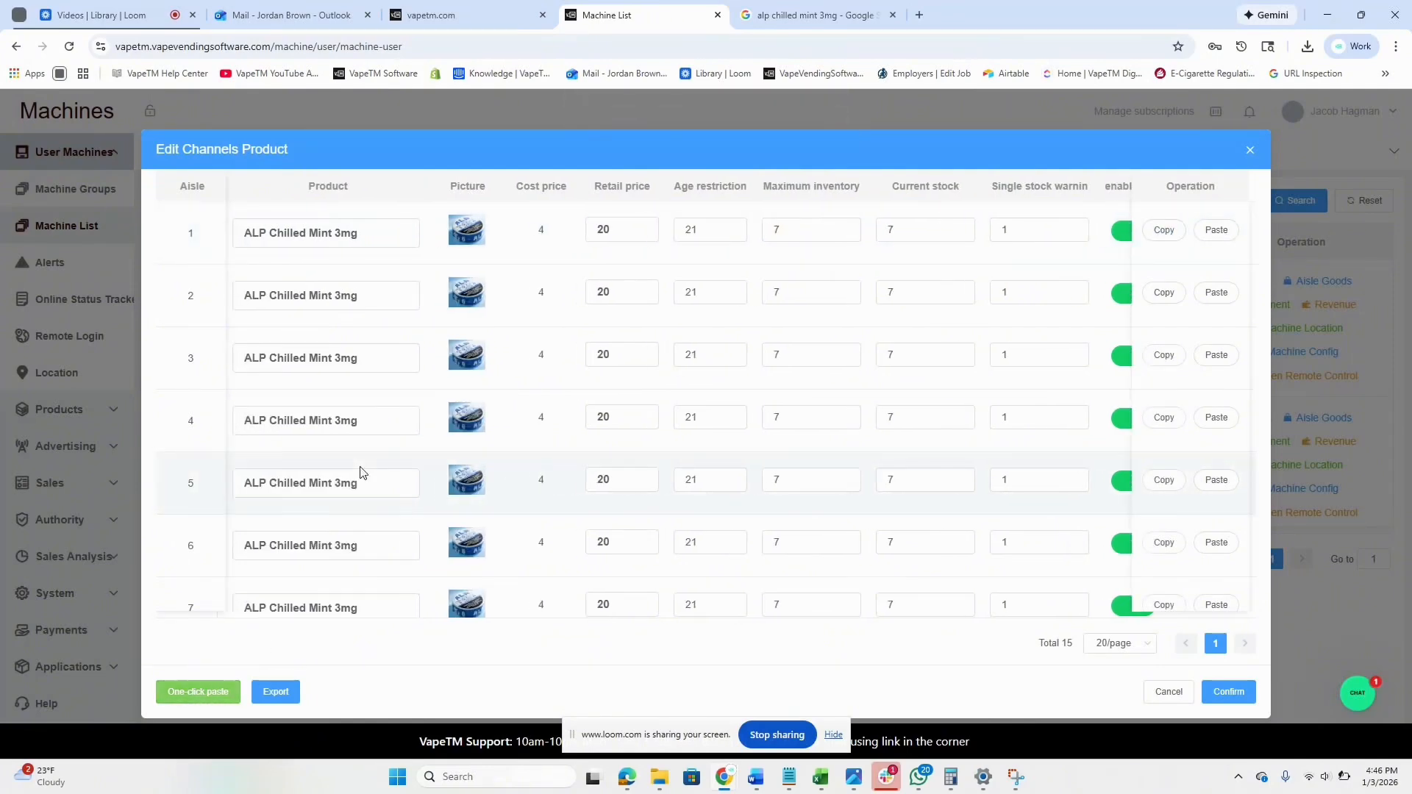
{"action": "left_click", "coordinate": [331, 303]}
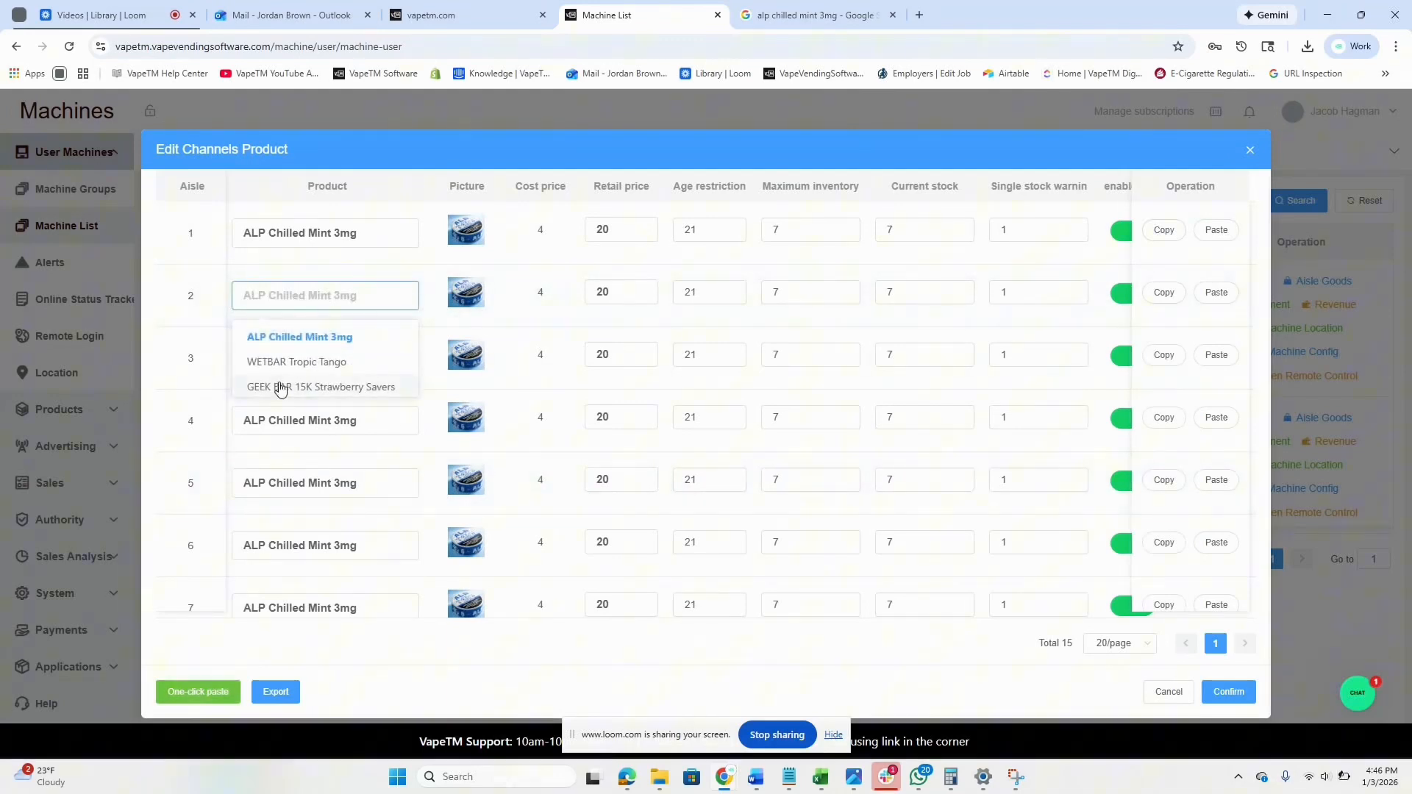
{"action": "left_click", "coordinate": [277, 362]}
{"action": "left_click", "coordinate": [303, 361]}
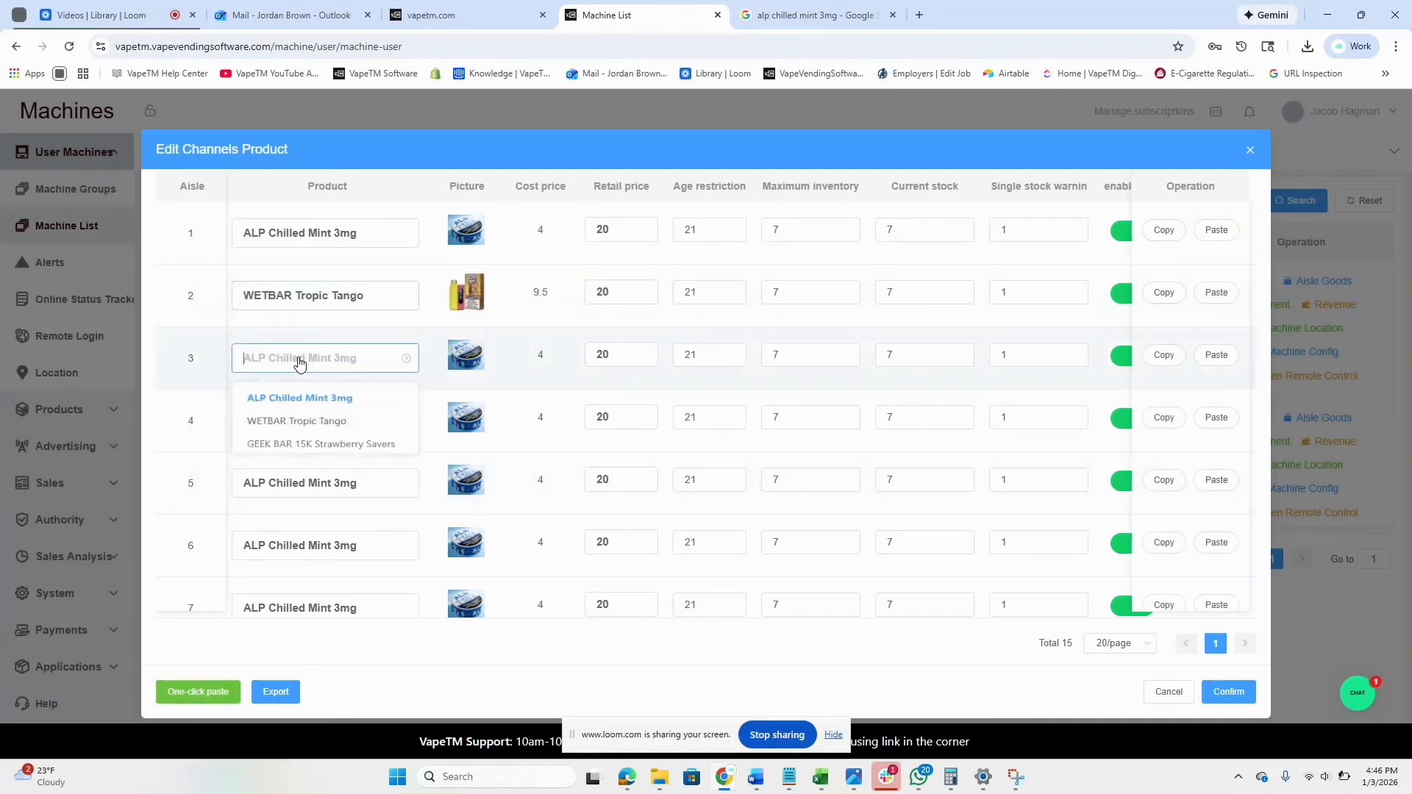
{"action": "left_click", "coordinate": [299, 451]}
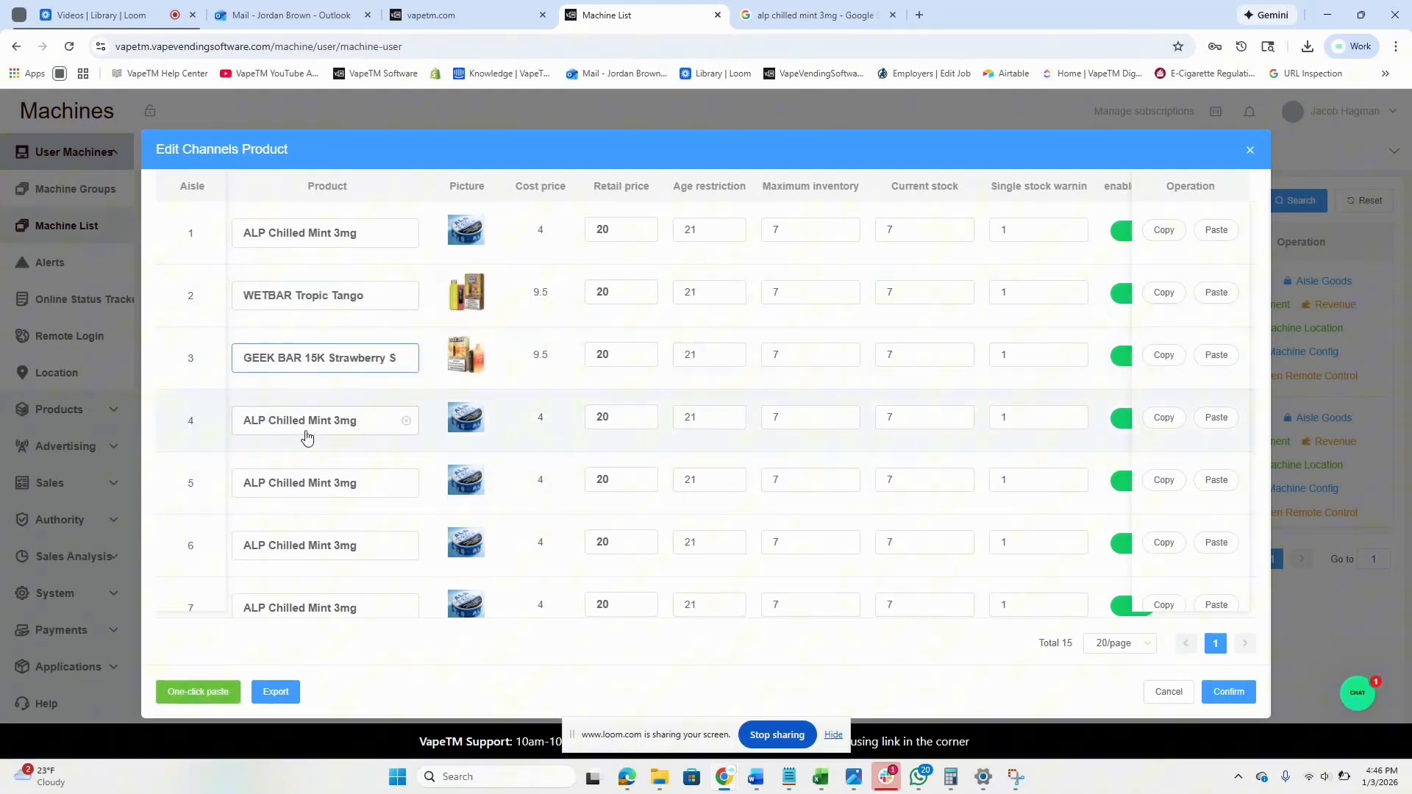
{"action": "left_click", "coordinate": [308, 429]}
{"action": "left_click", "coordinate": [319, 513]}
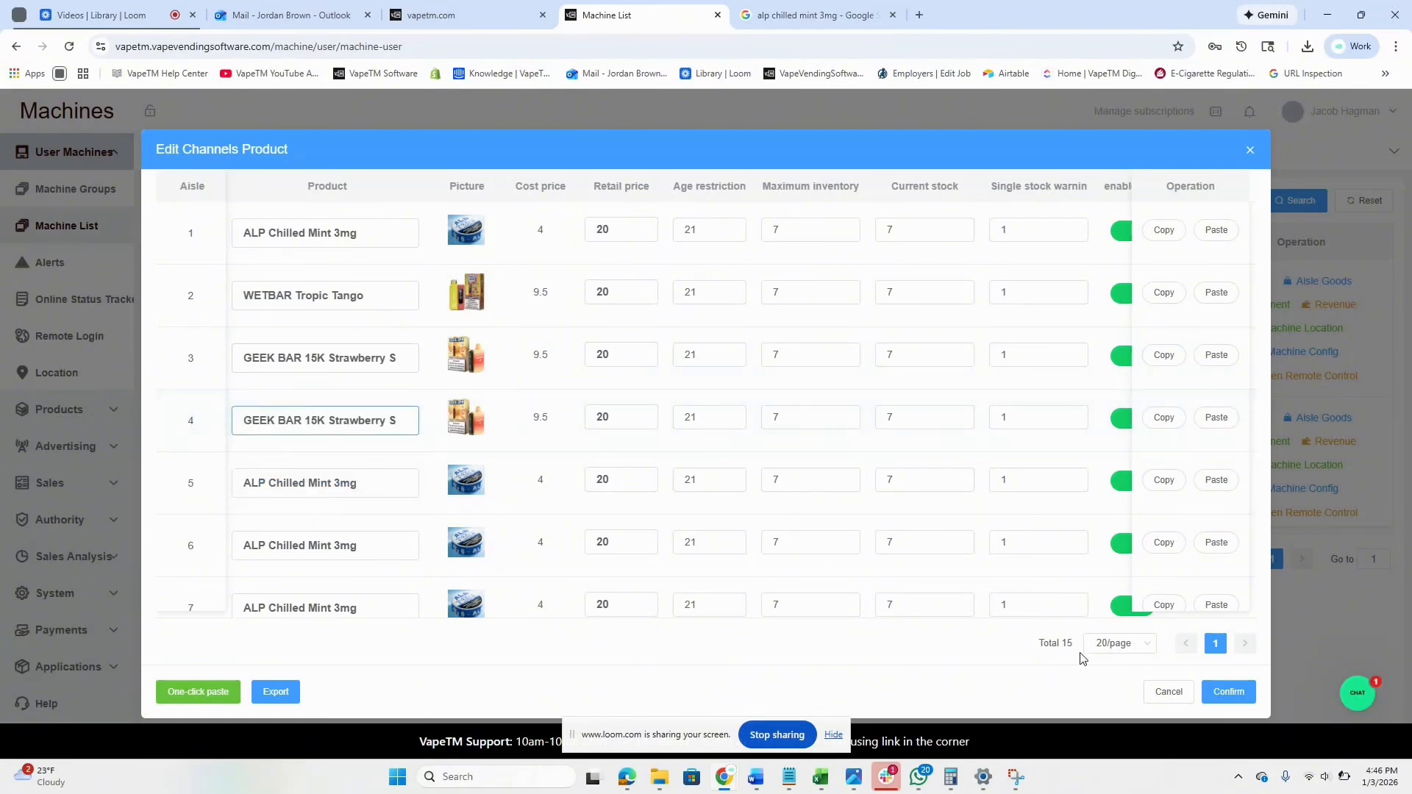
{"action": "left_click", "coordinate": [1229, 692]}
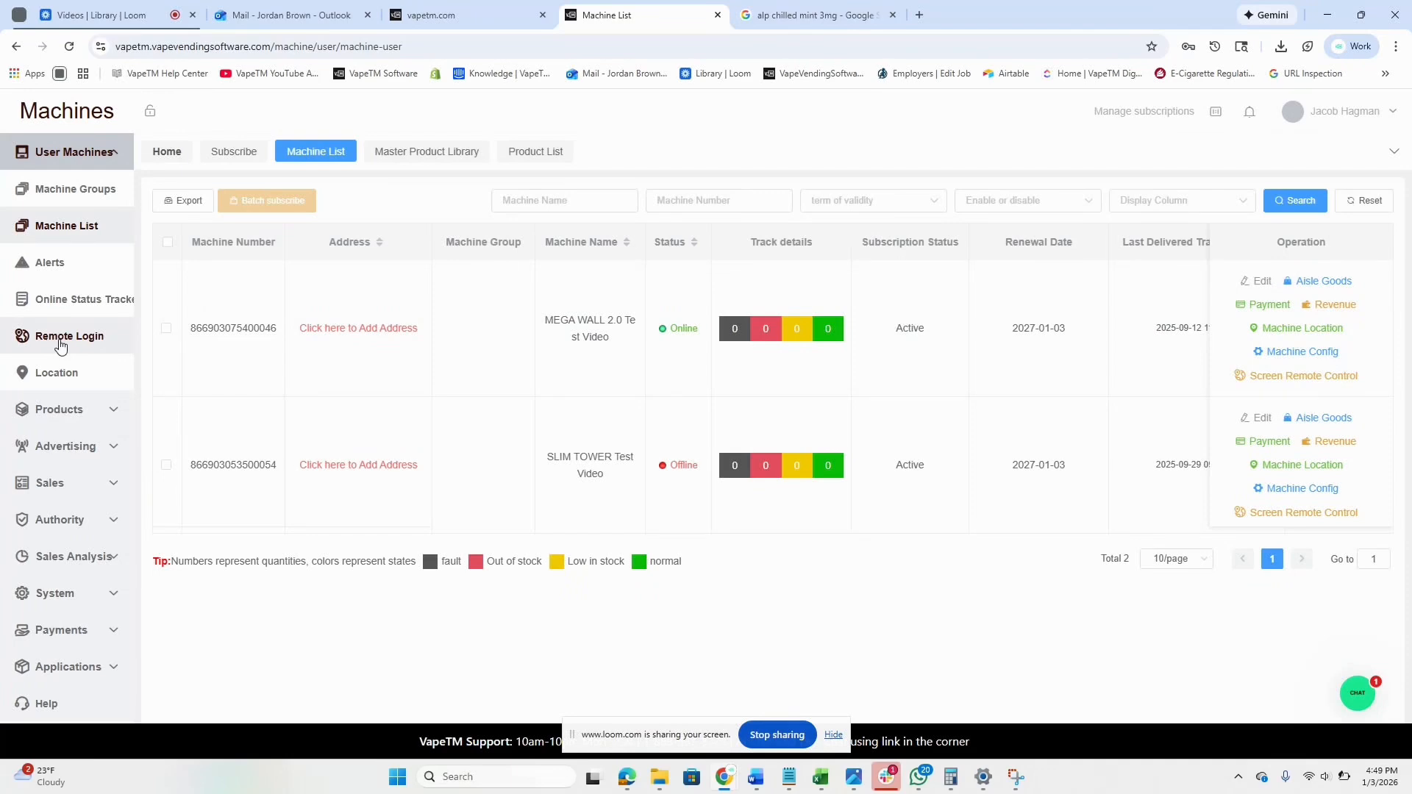
From the Remote Login page, launch and confirm Screen Remote Control for the MEGA WALL 2.0 machine.
{"action": "left_click", "coordinate": [61, 344]}
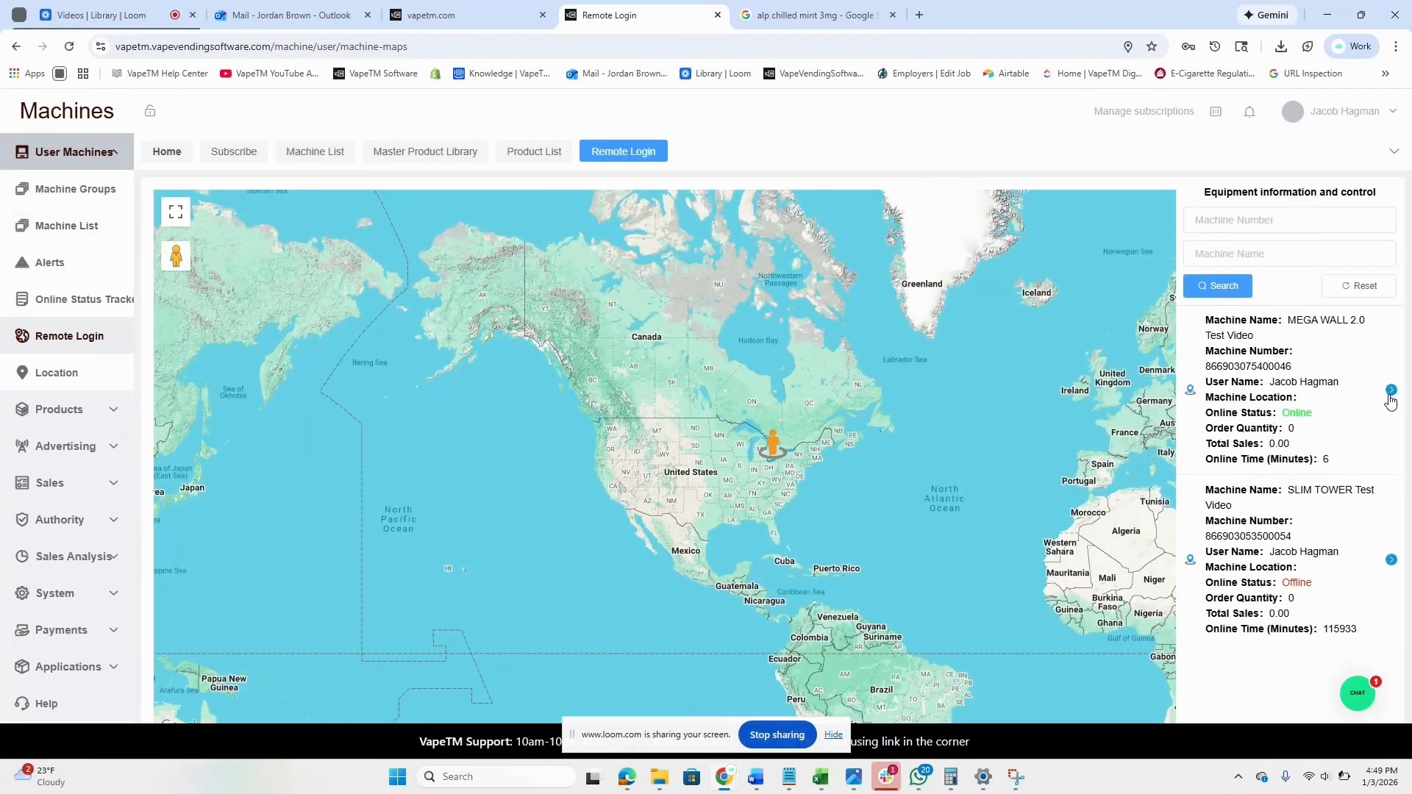
{"action": "left_click", "coordinate": [1389, 393]}
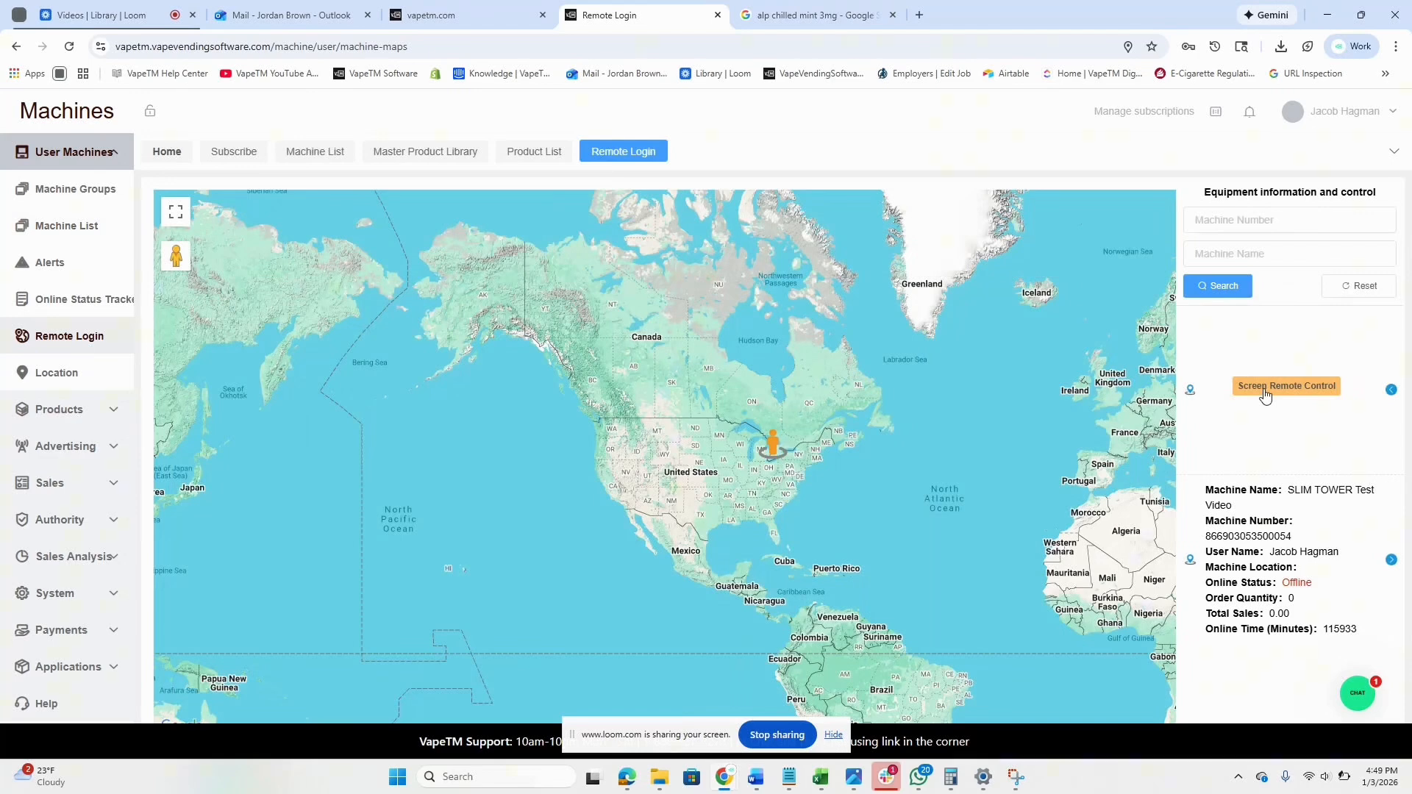
{"action": "left_click", "coordinate": [1265, 390]}
{"action": "left_click", "coordinate": [1359, 452]}
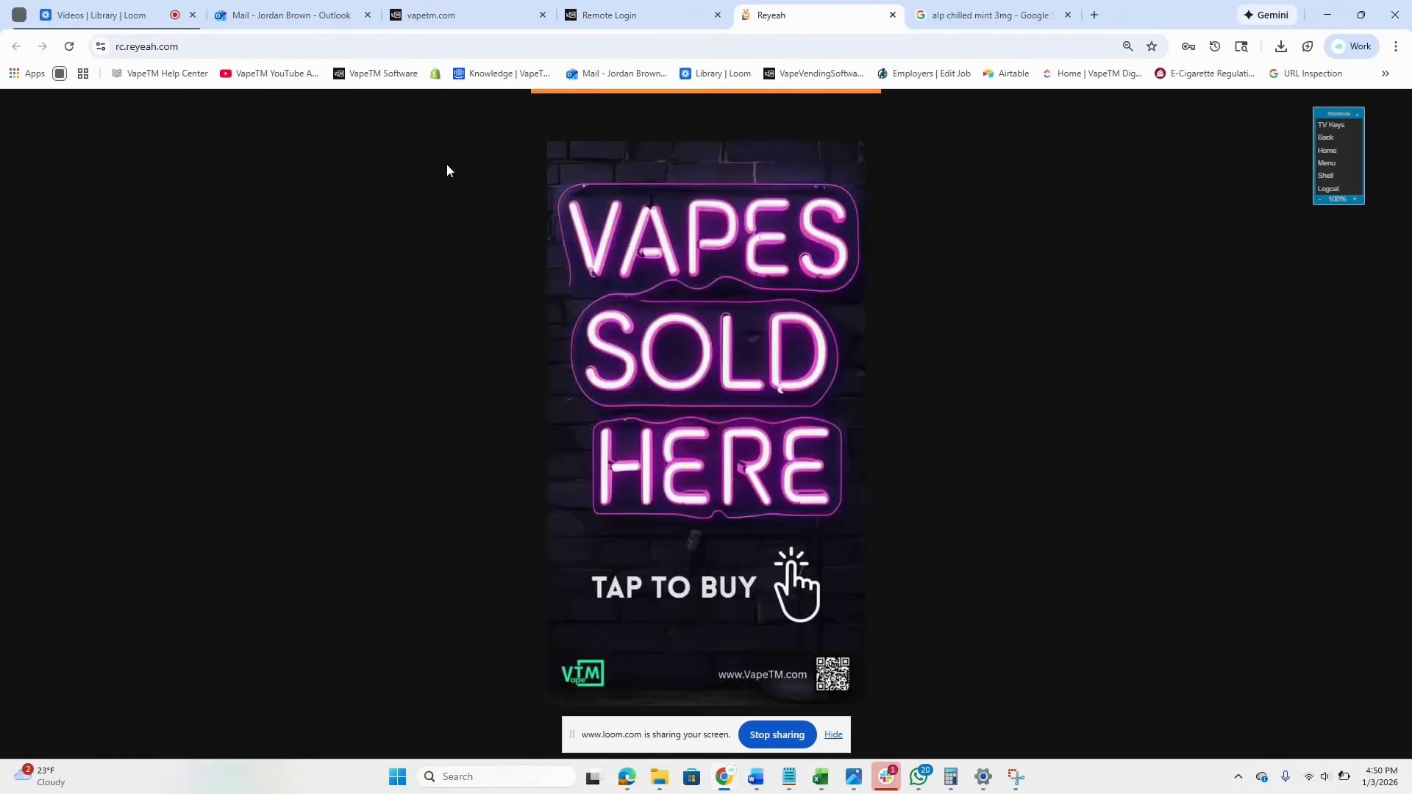
Tap the Reyeah ad screen to reveal the $20.00 product grid, then go back to VapeTM's Machine List.
{"action": "left_click", "coordinate": [724, 352]}
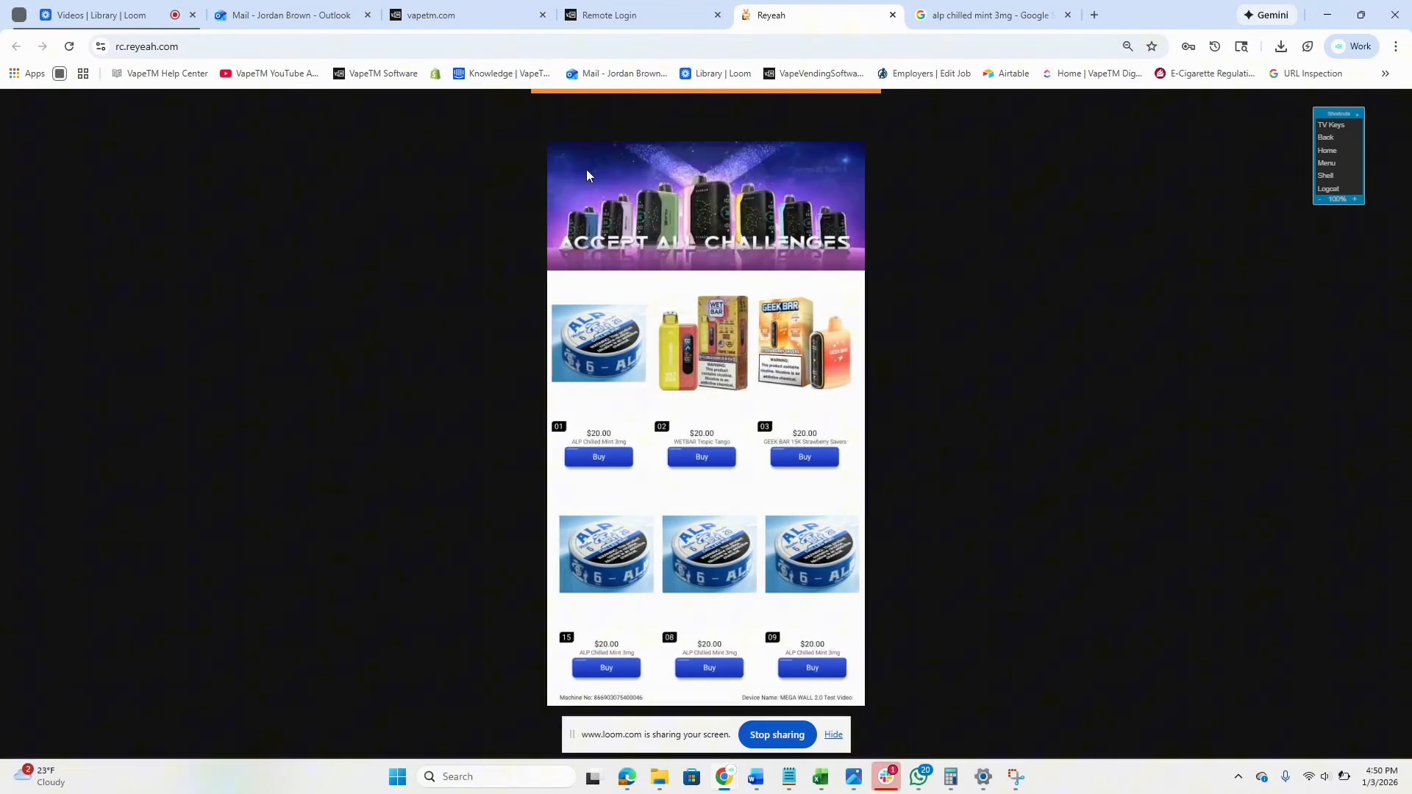
{"action": "left_click", "coordinate": [611, 22]}
{"action": "left_click", "coordinate": [83, 227]}
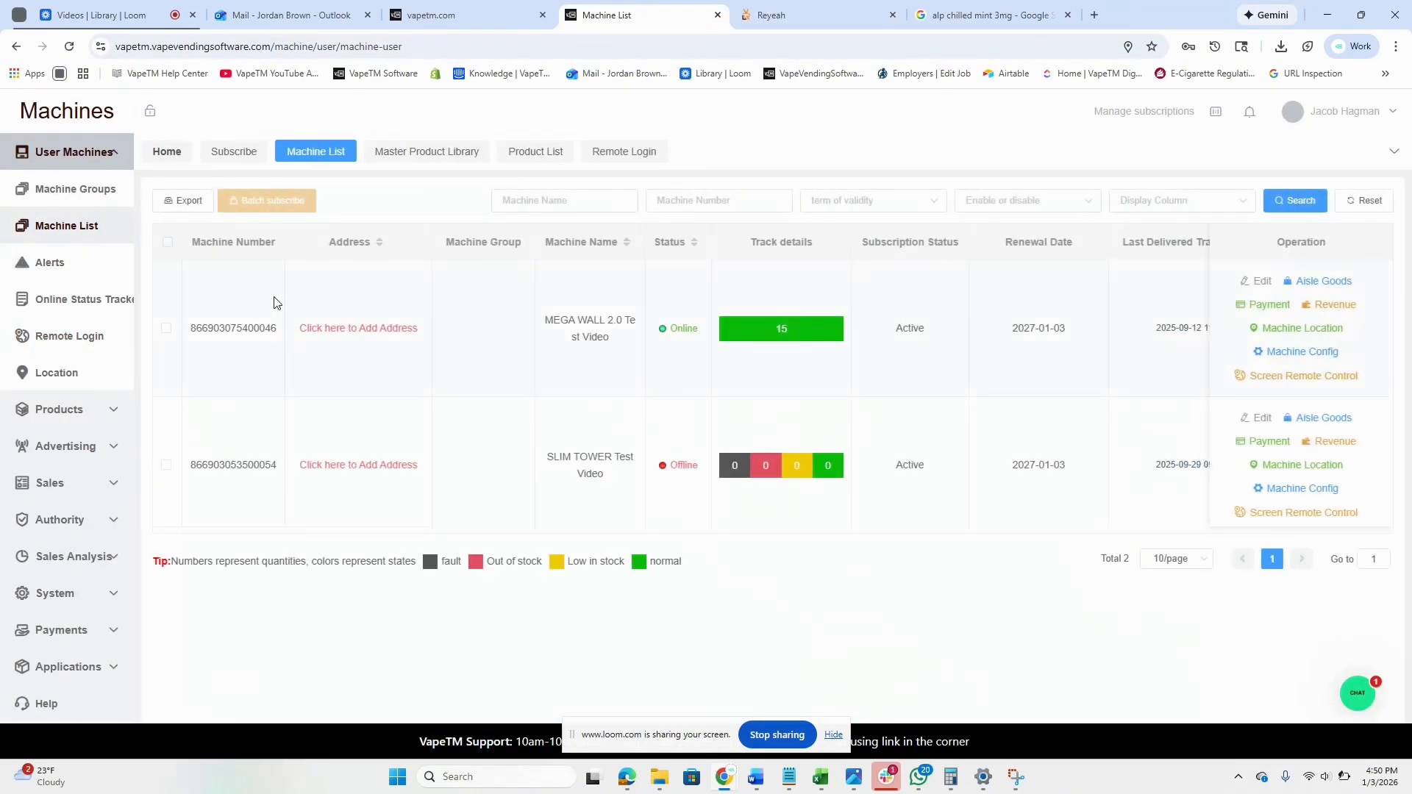
In MEGA WALL 2.0's Aisle Goods, change aisle 1's retail price from 20 to 33.22 and confirm.
{"action": "left_click", "coordinate": [1324, 285]}
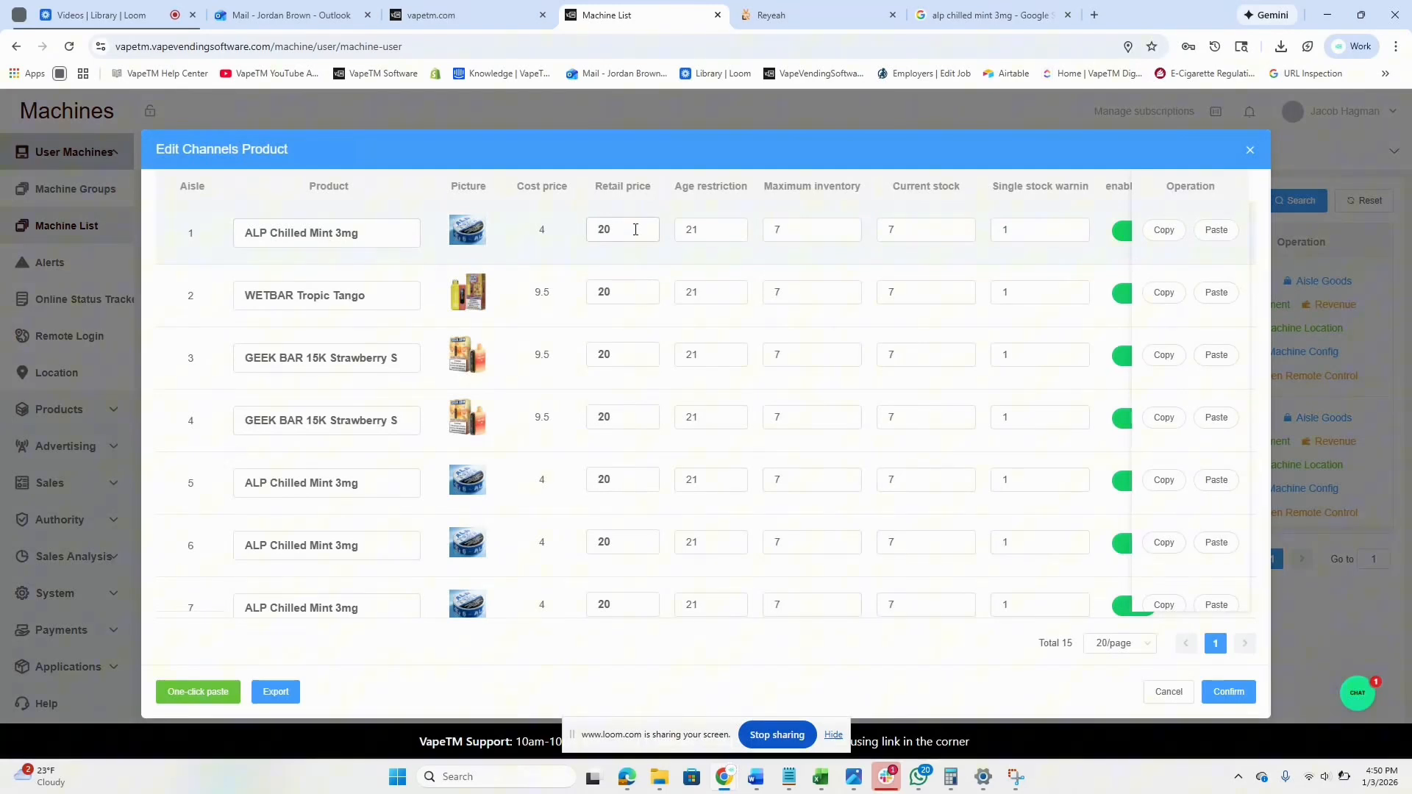
{"action": "left_click", "coordinate": [636, 229]}
{"action": "key", "text": "BackSpace"}
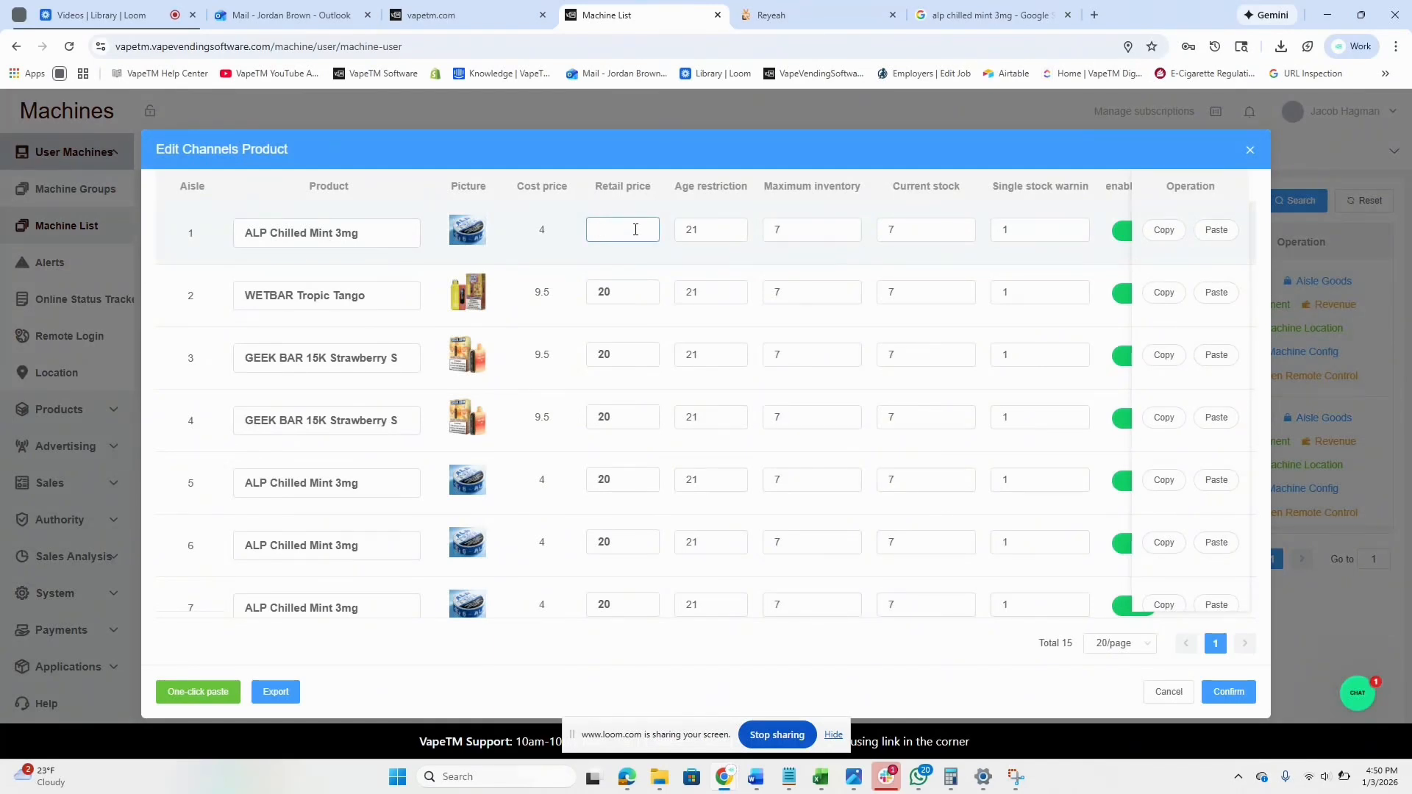
{"action": "type", "text": "33.22"}
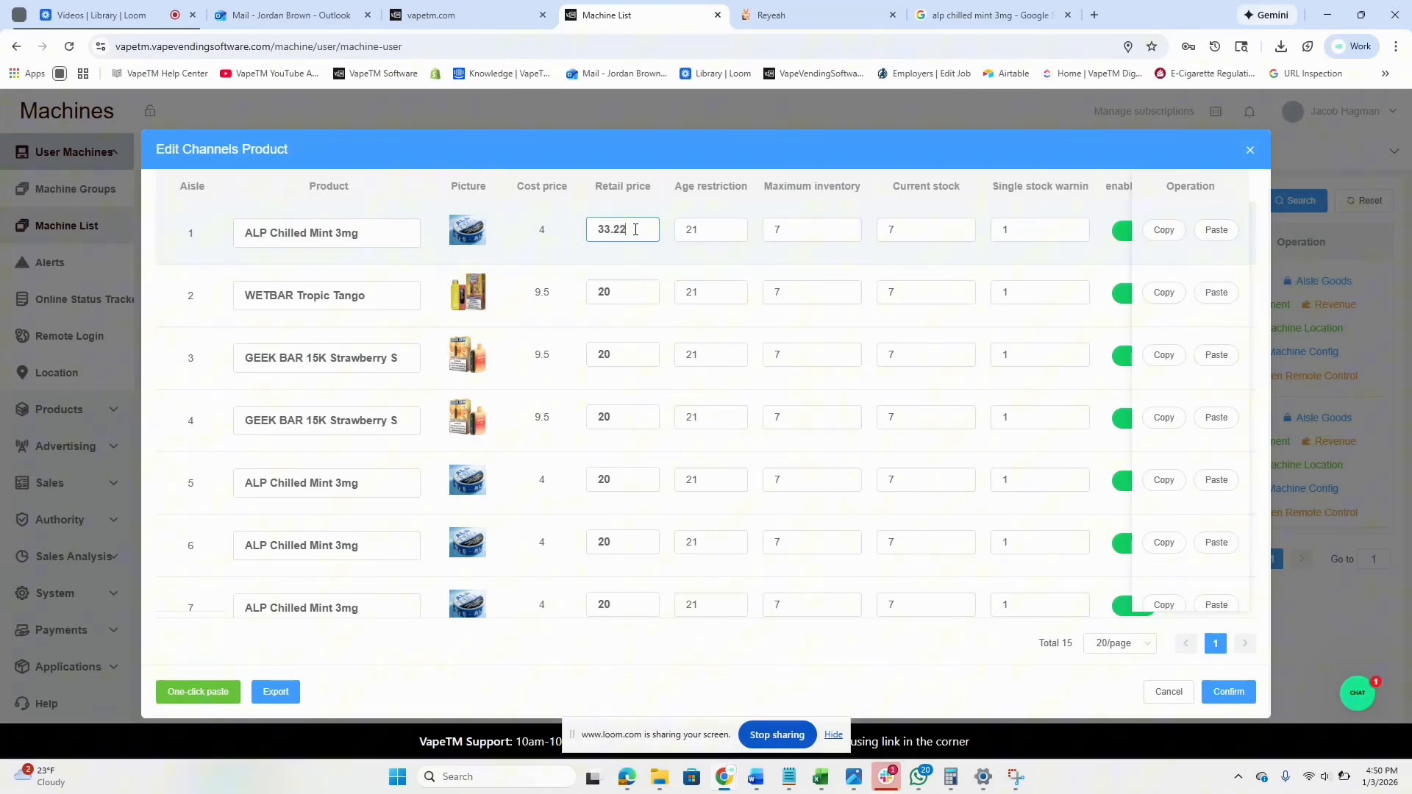
{"action": "left_click", "coordinate": [1226, 695]}
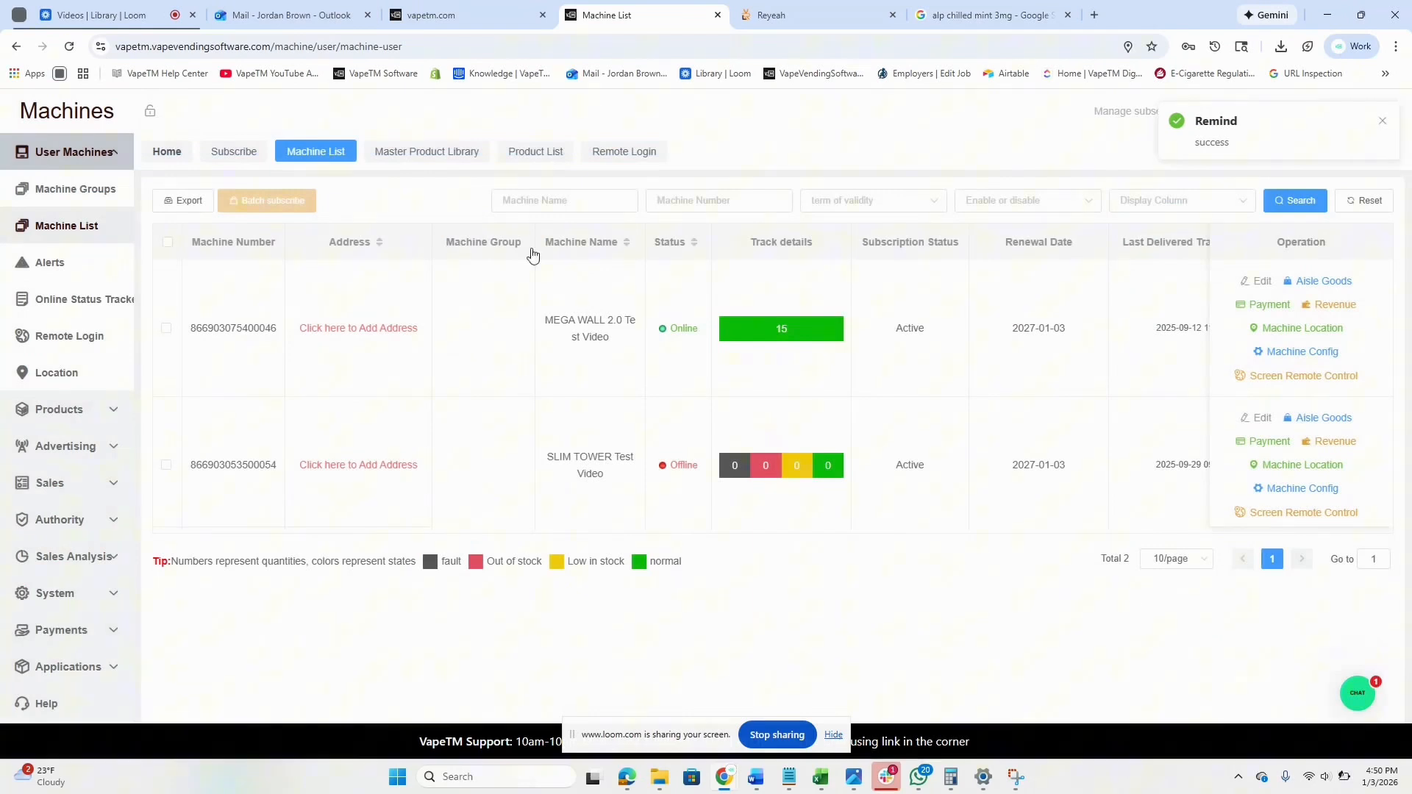
Look at the Reyeah product page, then open and close the VapeTM support messages panel.
{"action": "left_click", "coordinate": [781, 9]}
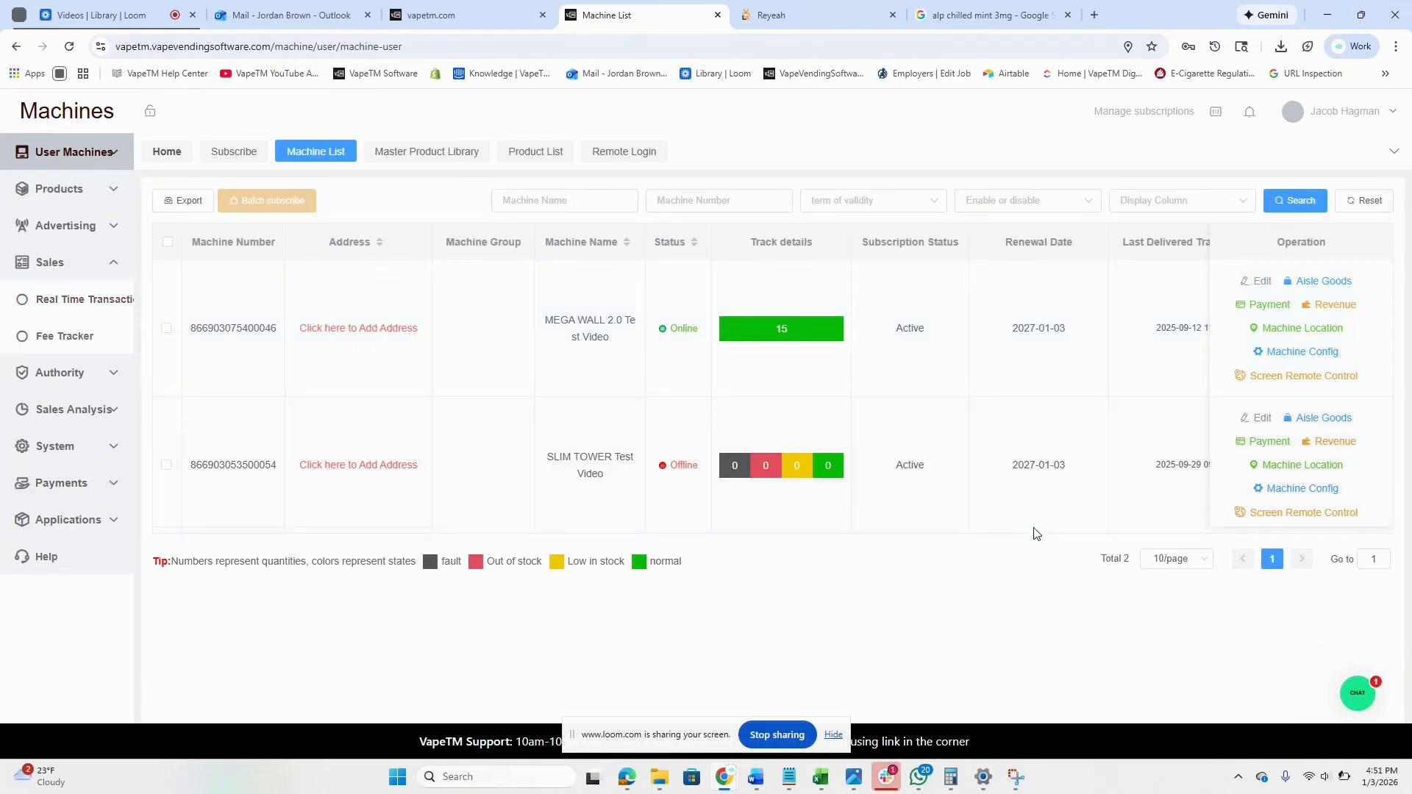
{"action": "left_click", "coordinate": [1357, 703]}
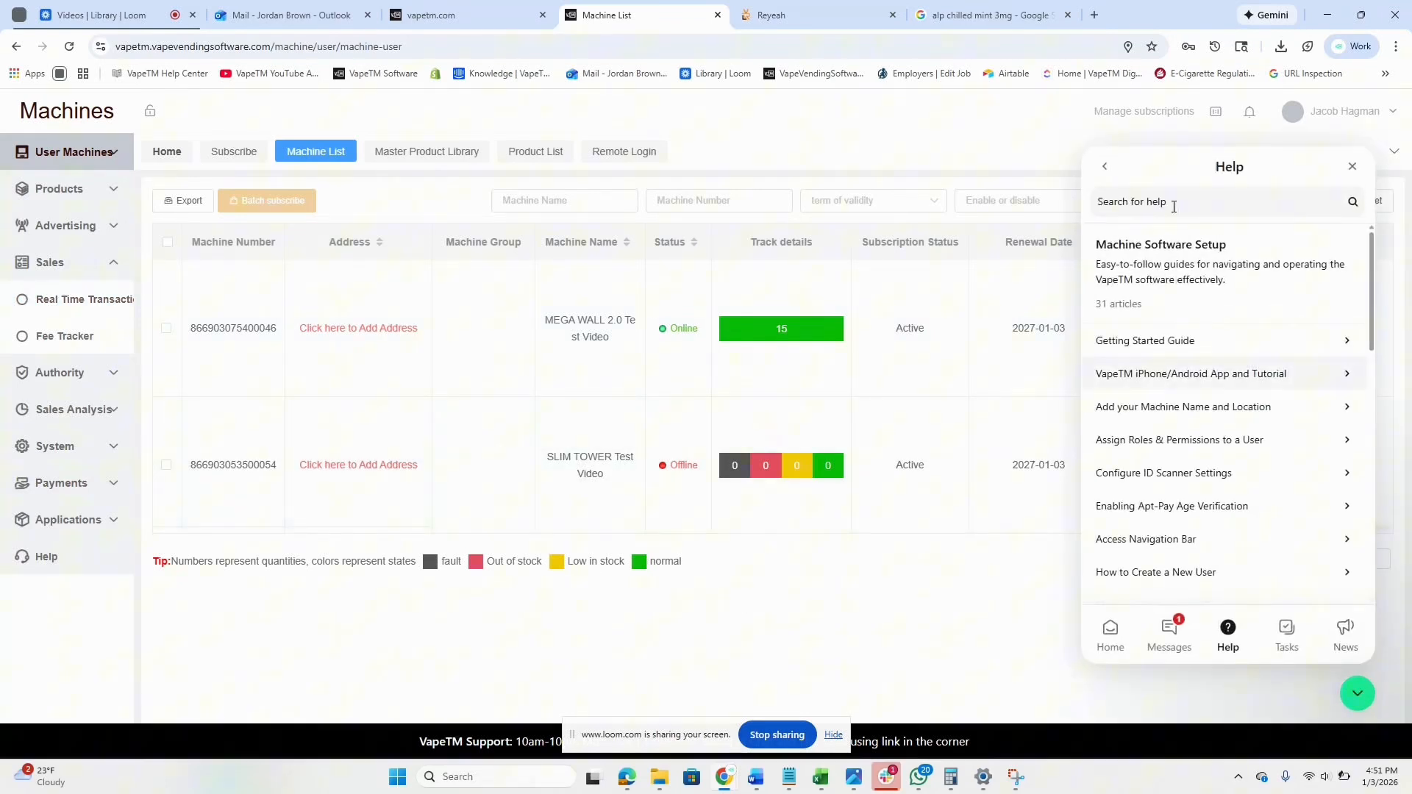
{"action": "left_click", "coordinate": [1191, 621]}
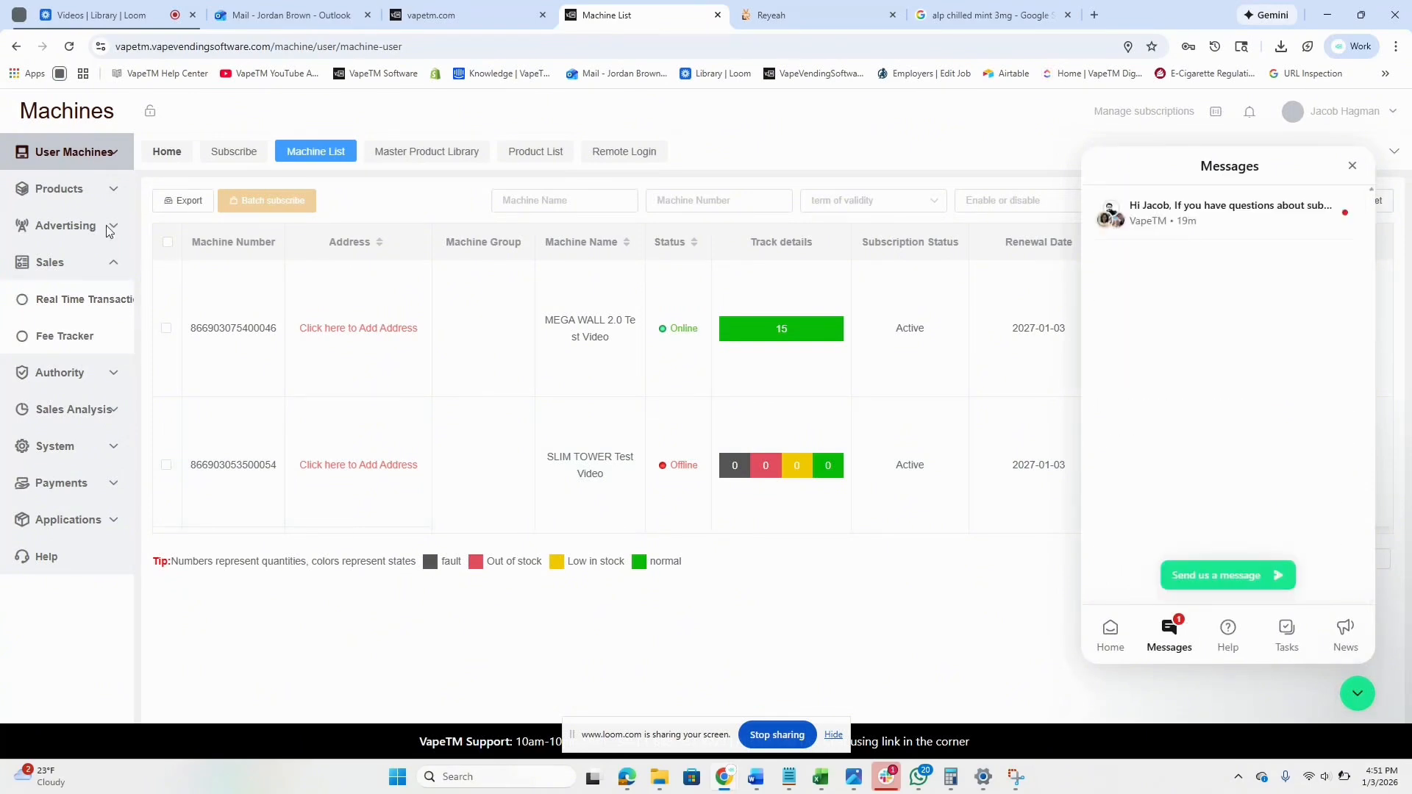
{"action": "left_click", "coordinate": [51, 156]}
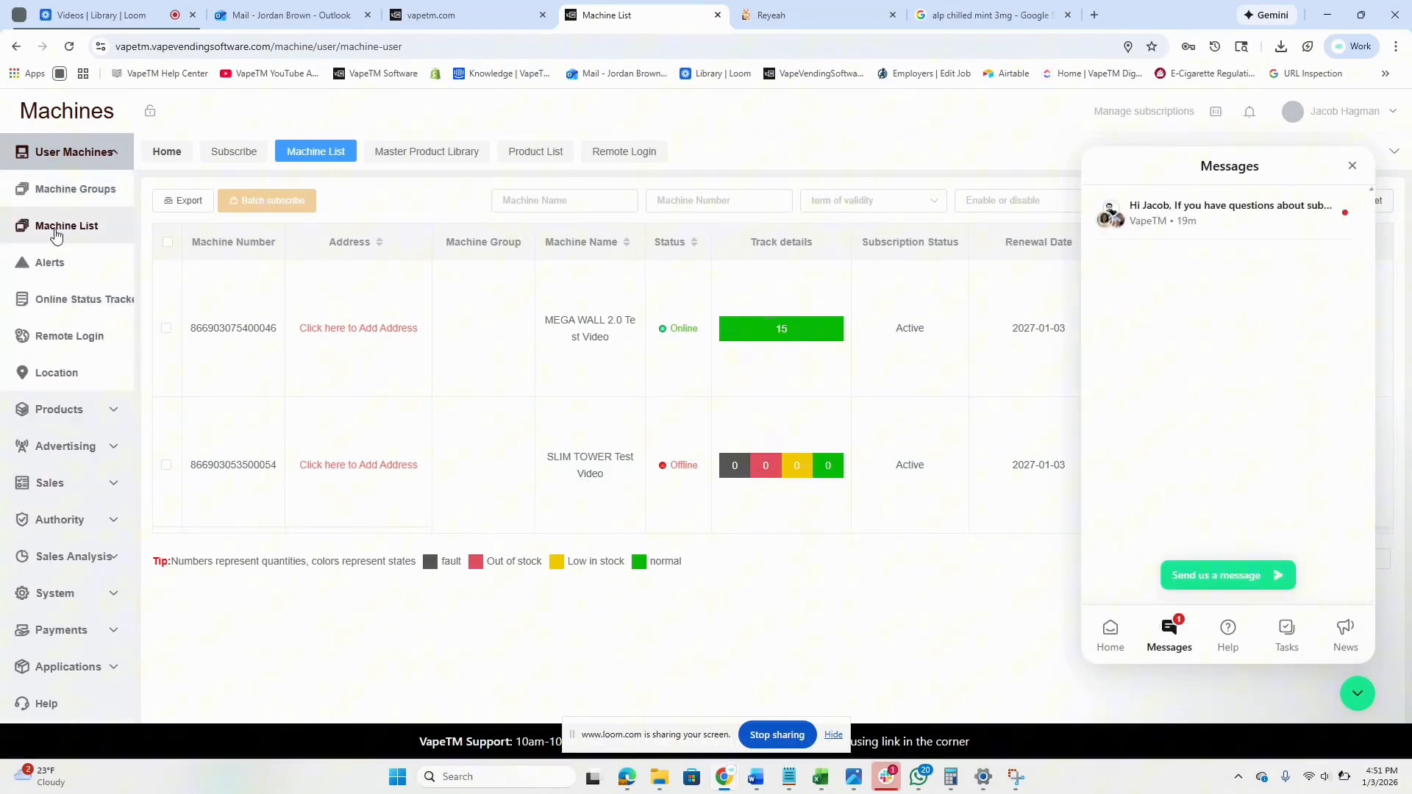
{"action": "left_click", "coordinate": [1357, 166]}
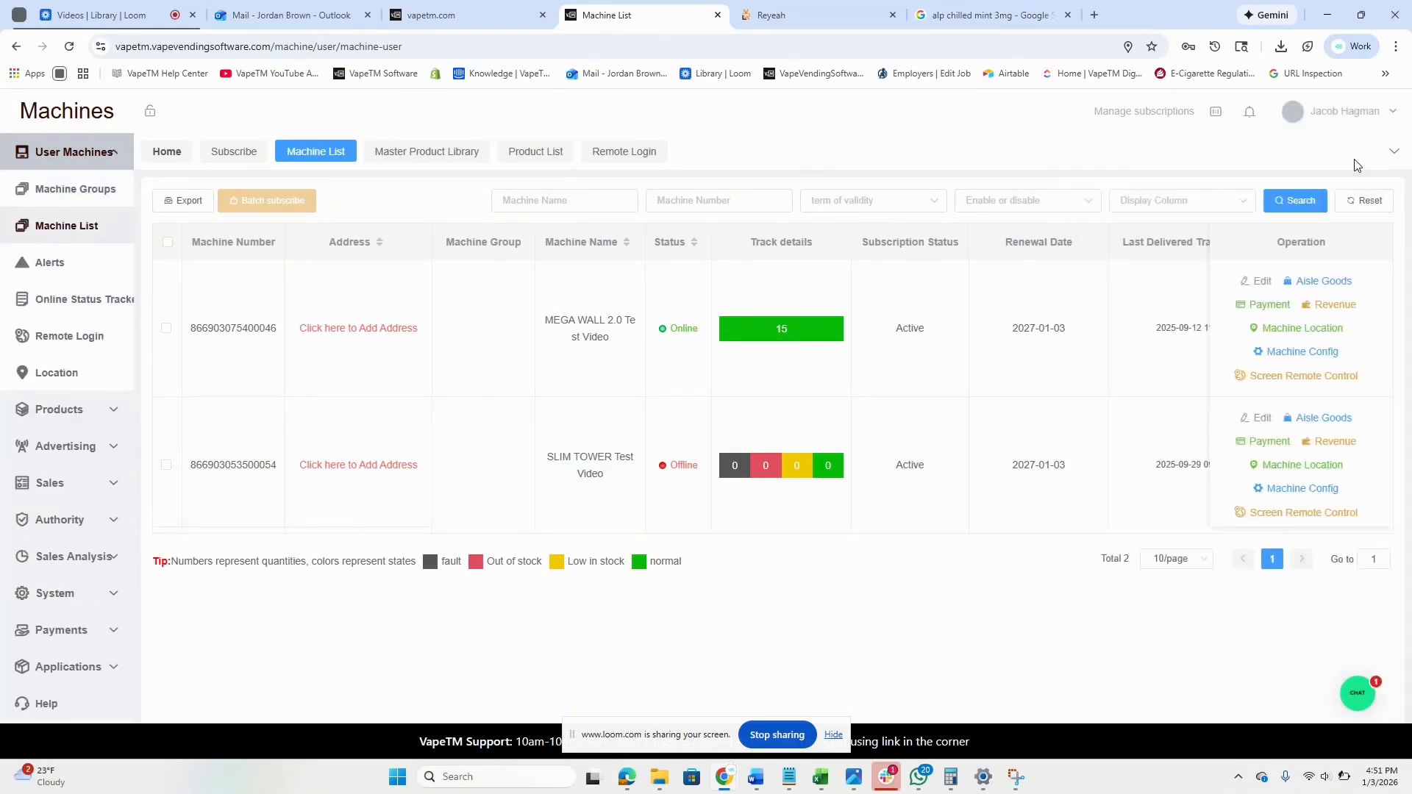
Cancel out of the MEGA WALL 2.0 edit dialog and reopen its Aisle Goods showing aisle 1 at 33.22.
{"action": "left_click", "coordinate": [1259, 281]}
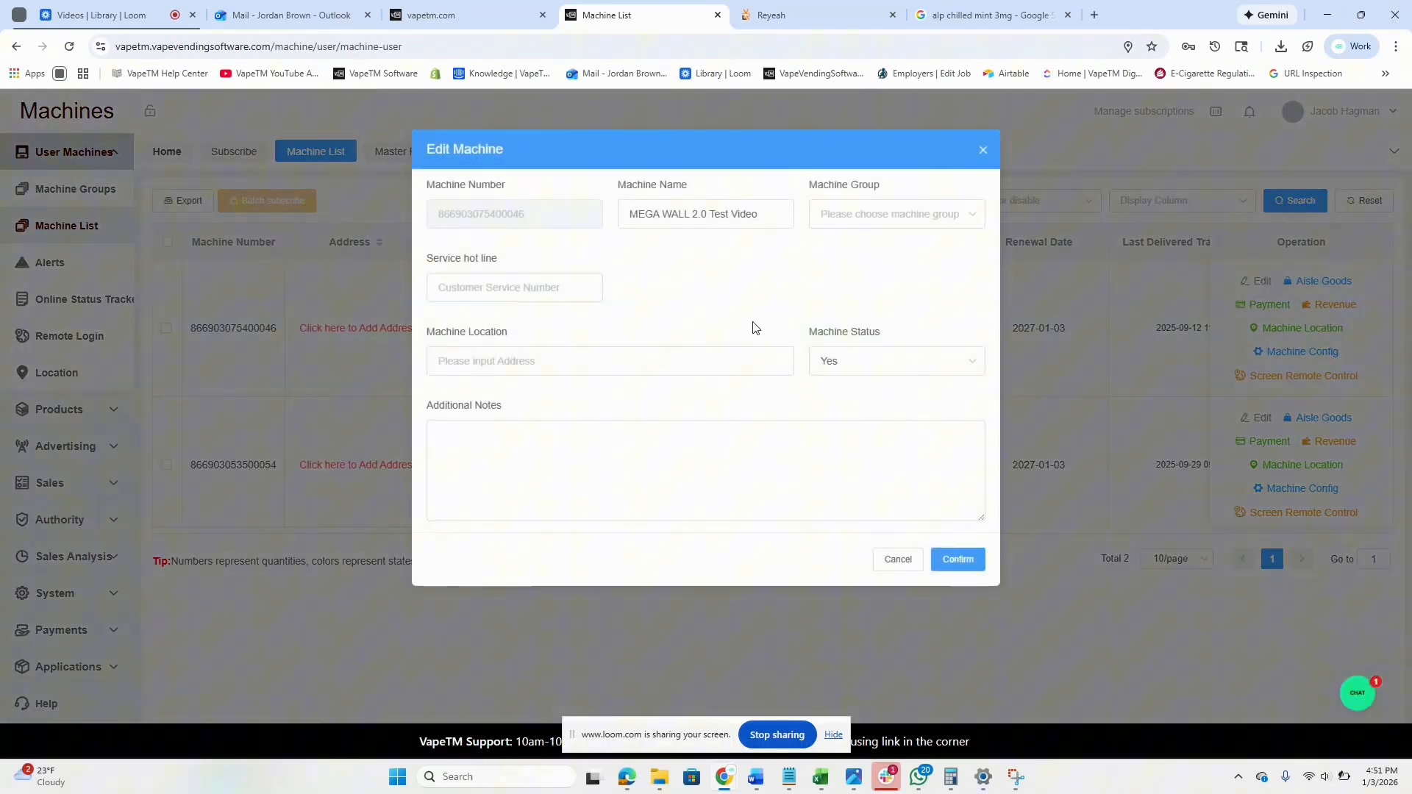
{"action": "left_click", "coordinate": [889, 561]}
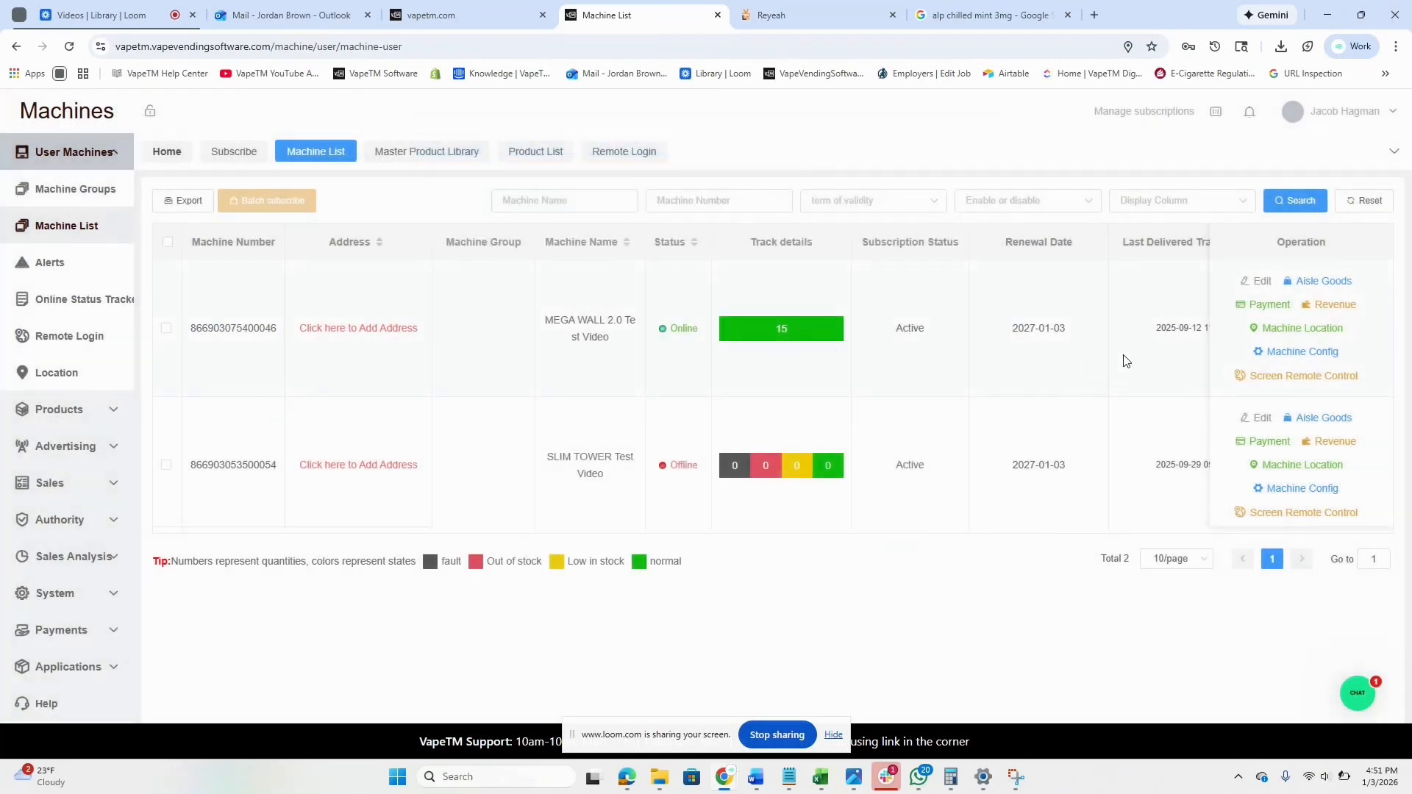
{"action": "left_click", "coordinate": [1337, 282]}
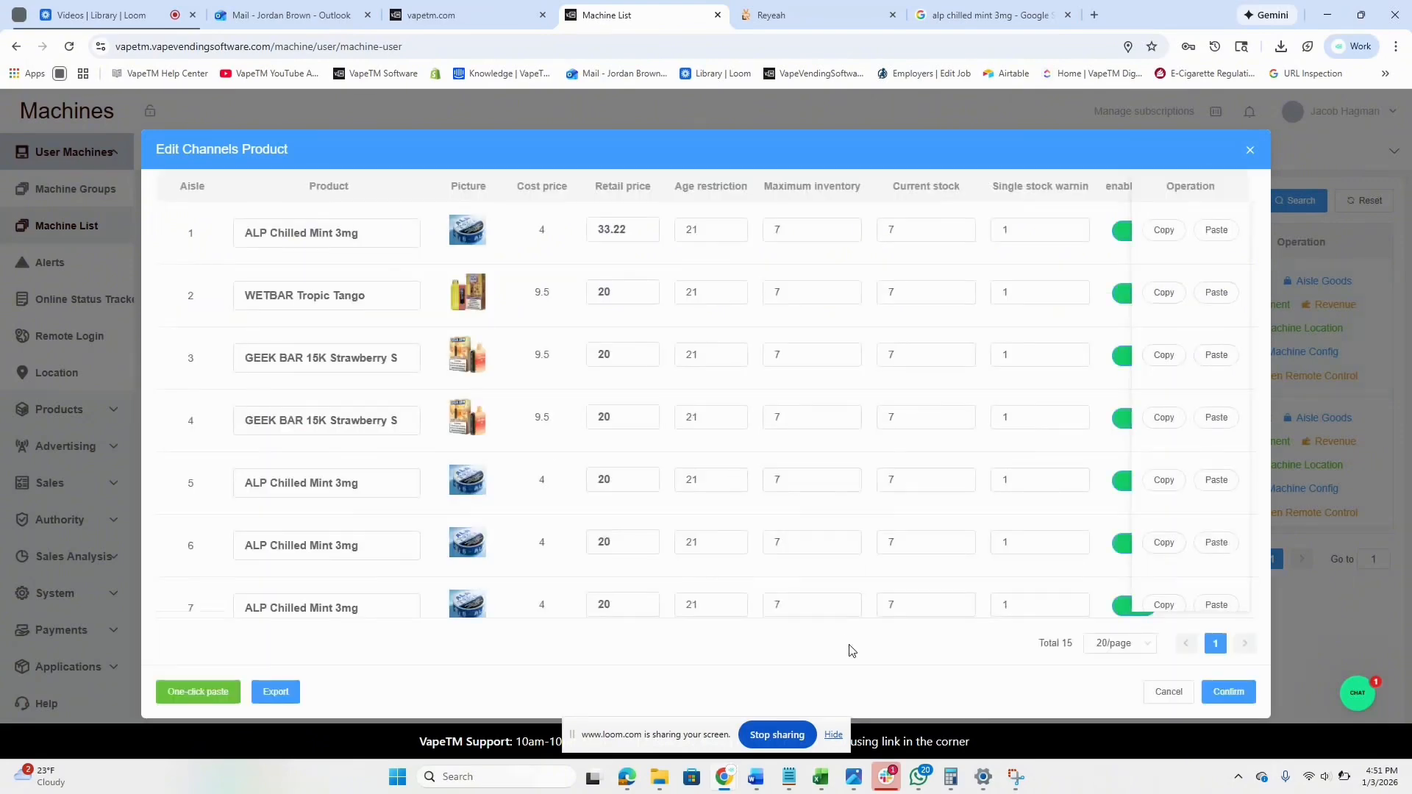
Cancel the Edit Channels Product dialog and go to Products > Product List, which lists three products.
{"action": "left_click", "coordinate": [1169, 692]}
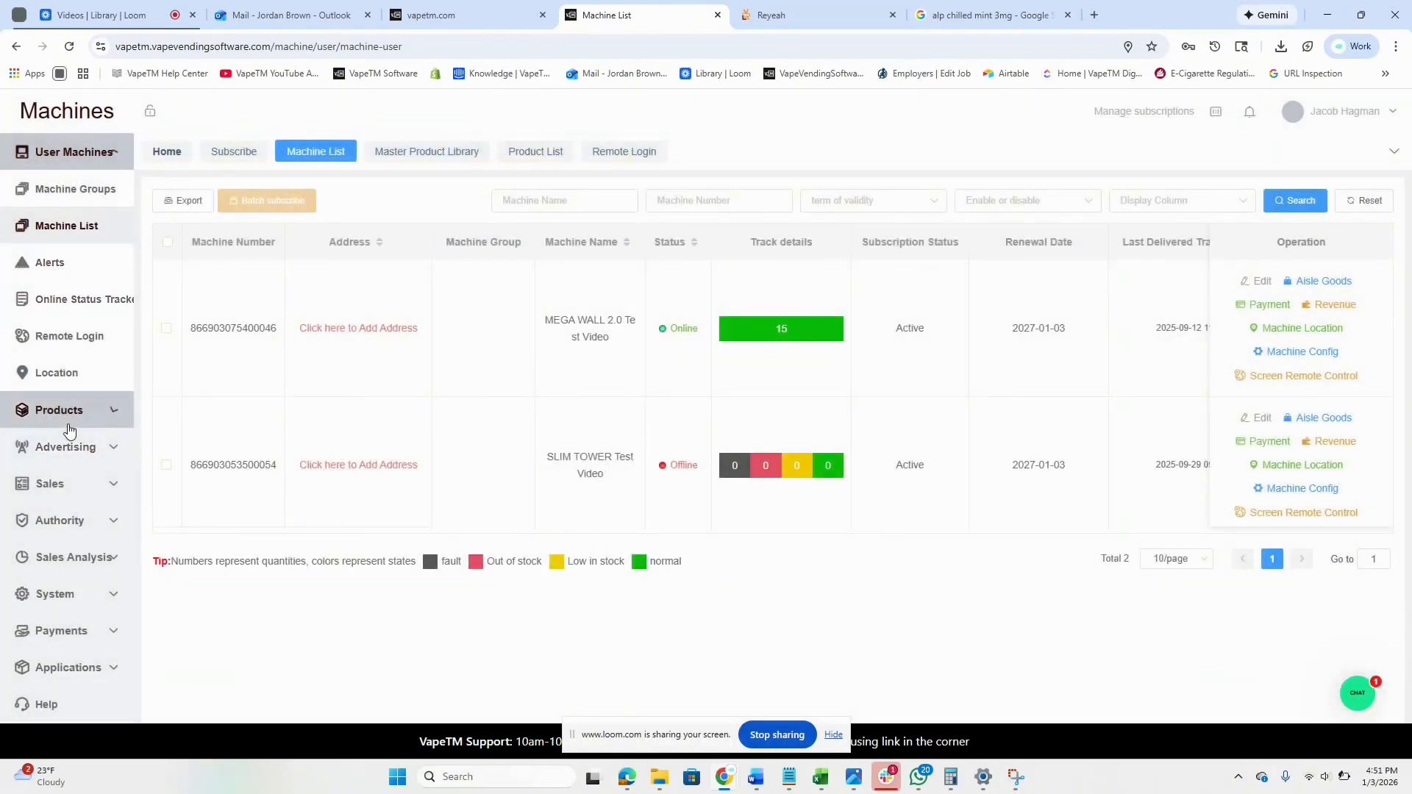
{"action": "left_click", "coordinate": [33, 416]}
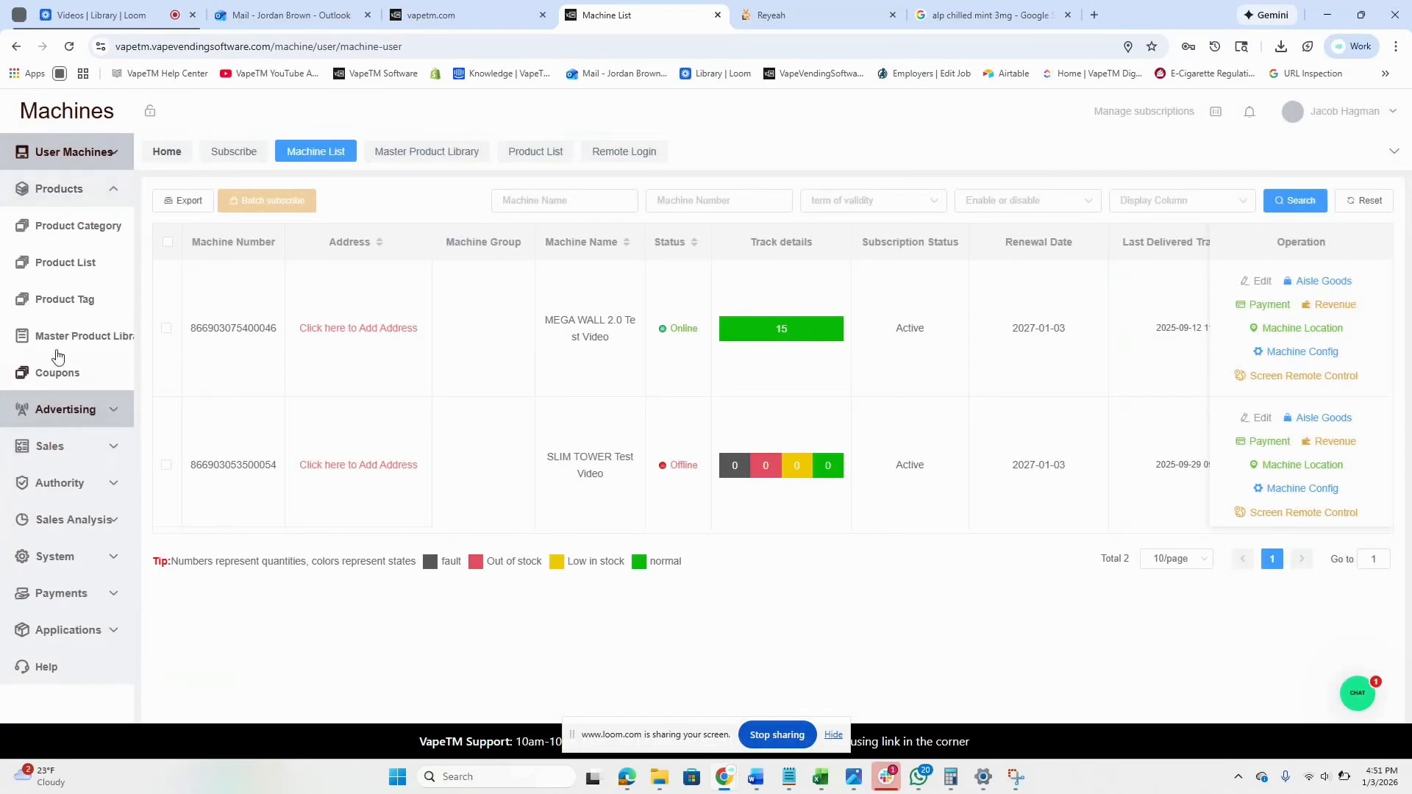
{"action": "left_click", "coordinate": [48, 269]}
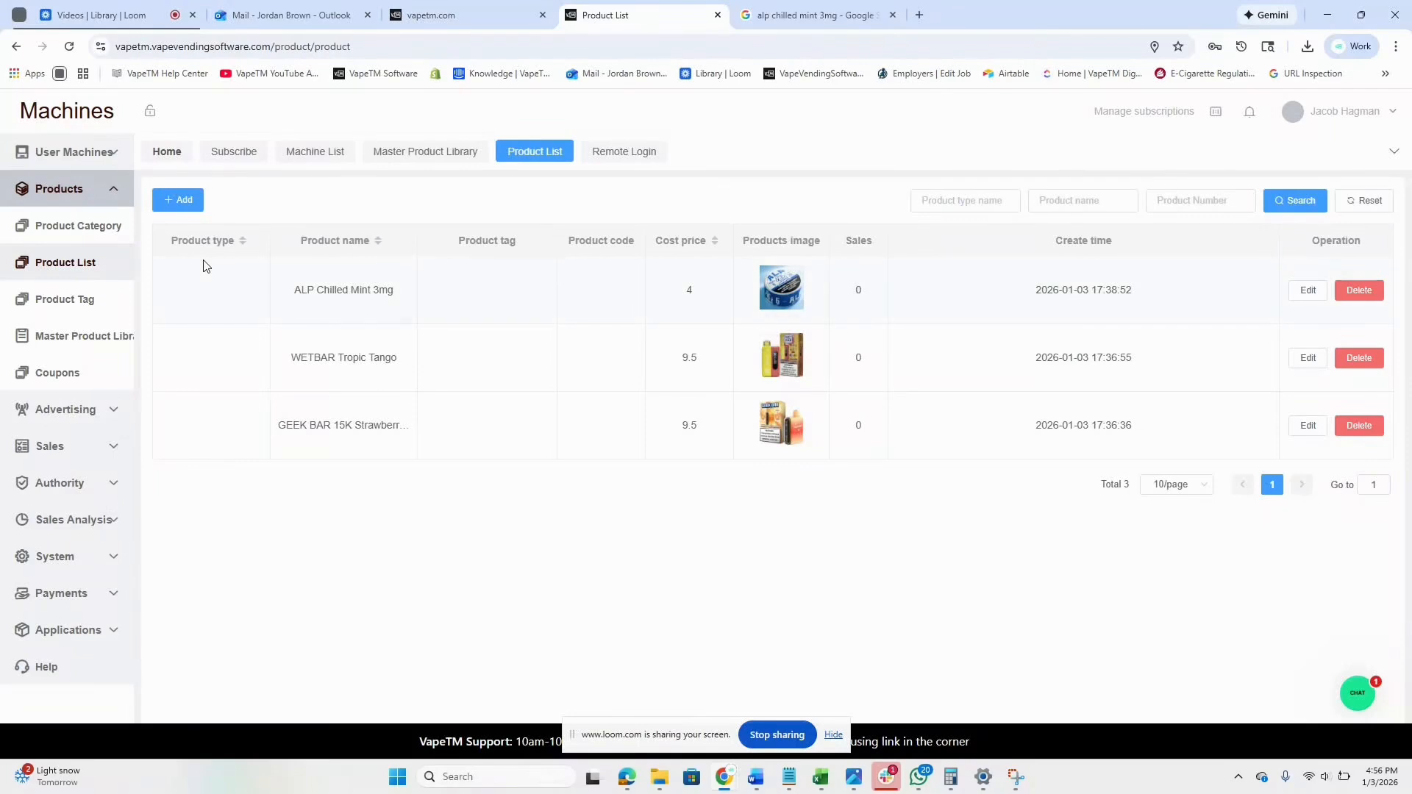
Start a new product from the shared product library and search it for GEEK BAR items.
{"action": "left_click", "coordinate": [177, 203]}
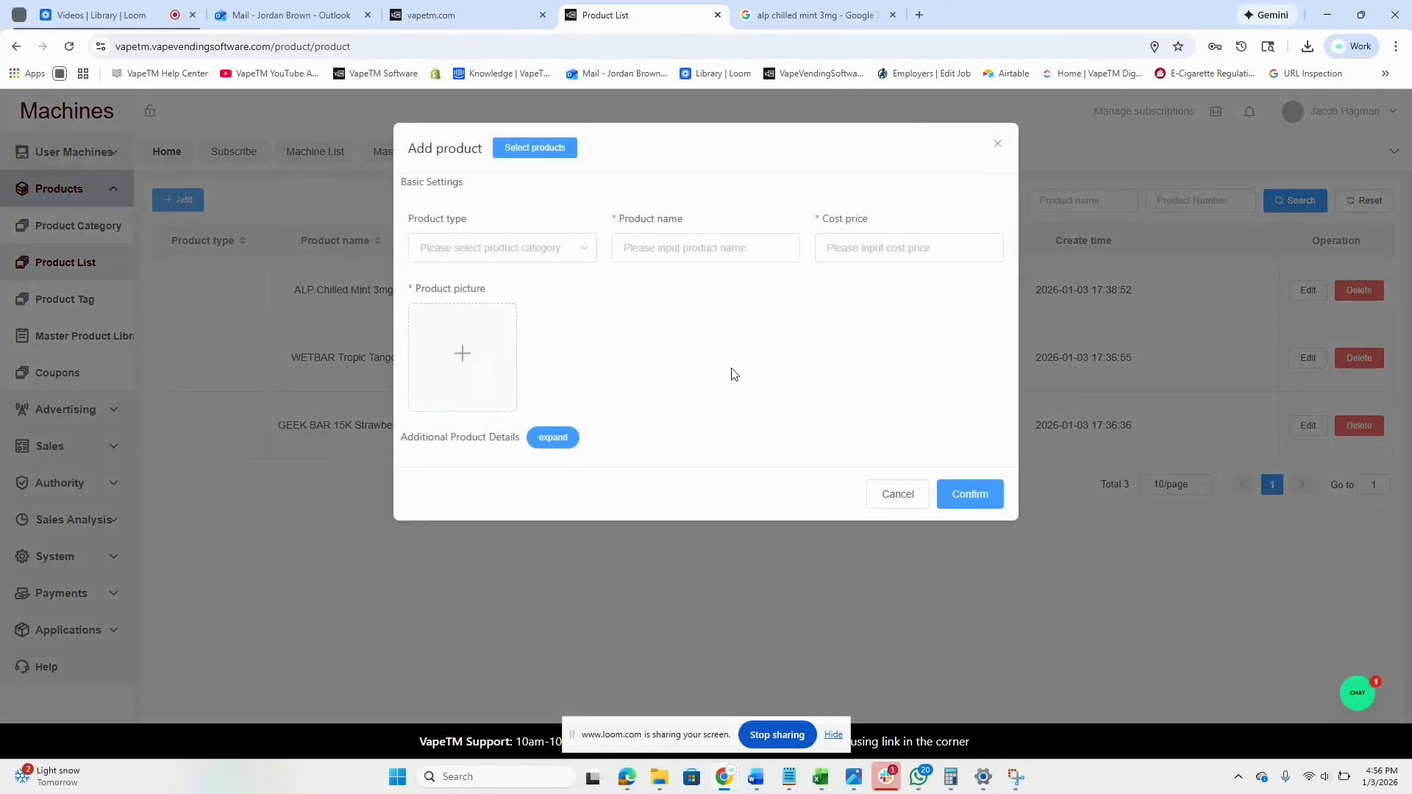
{"action": "left_click", "coordinate": [545, 149]}
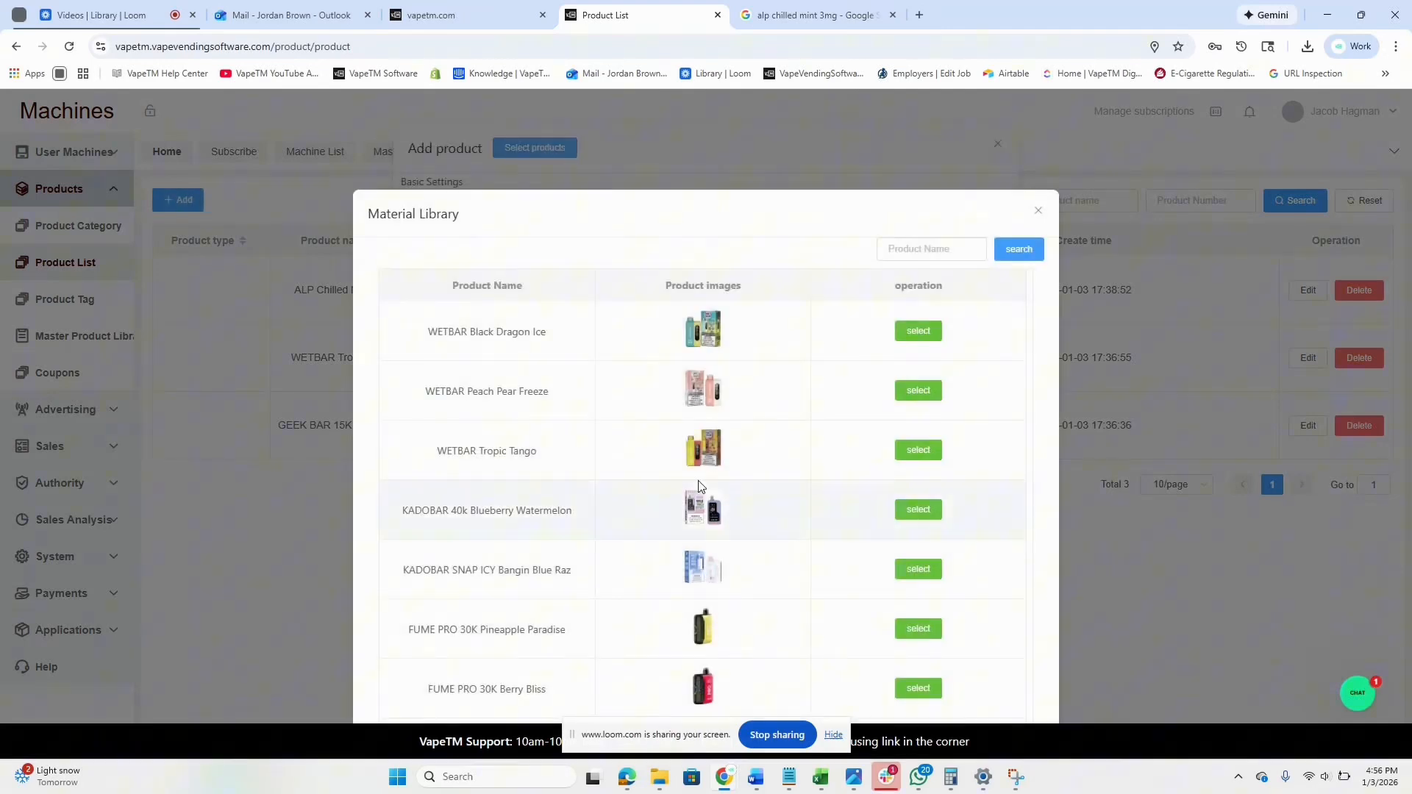
{"action": "scroll", "coordinate": [706, 508], "scroll_direction": "down", "scroll_amount": 4}
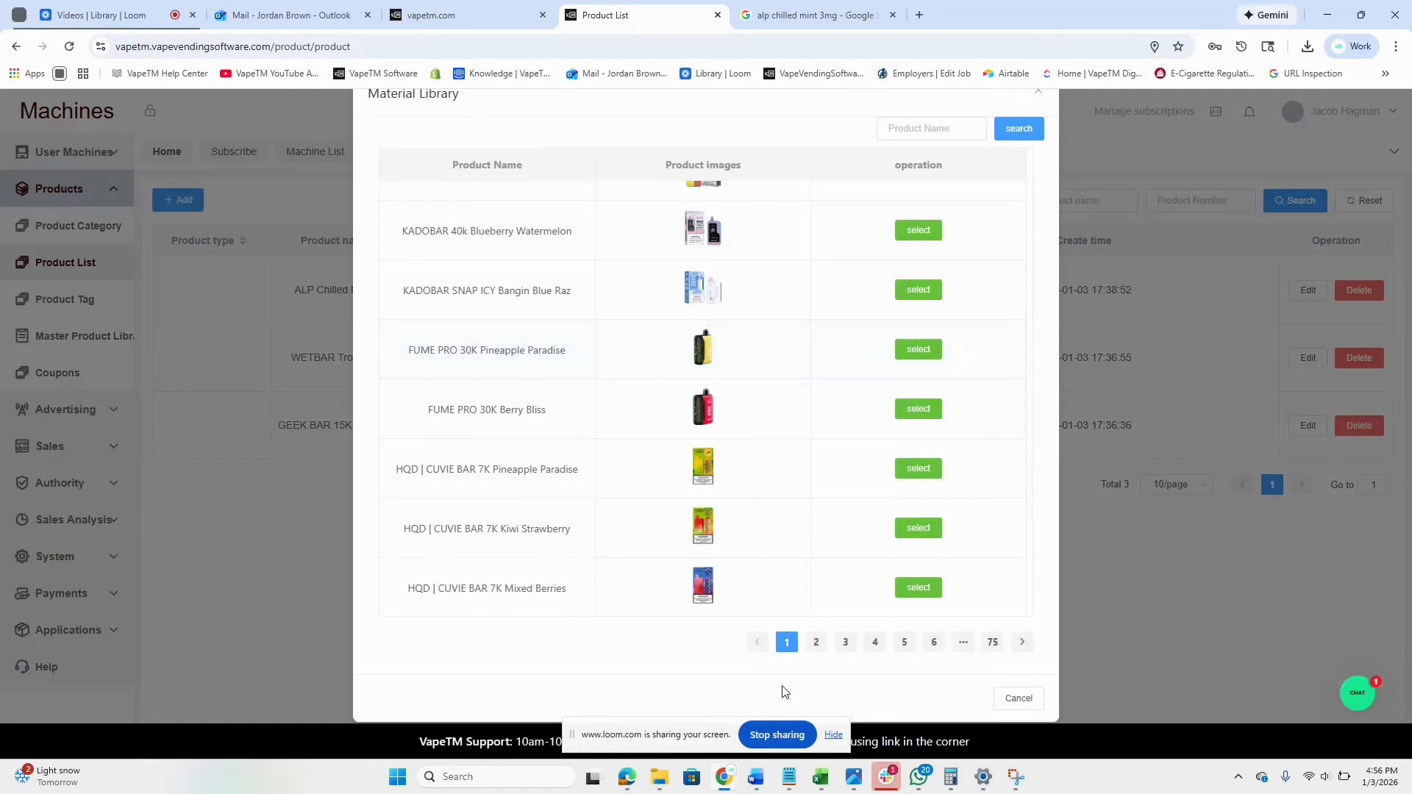
{"action": "left_click", "coordinate": [815, 642]}
{"action": "scroll", "coordinate": [844, 411], "scroll_direction": "up", "scroll_amount": 5}
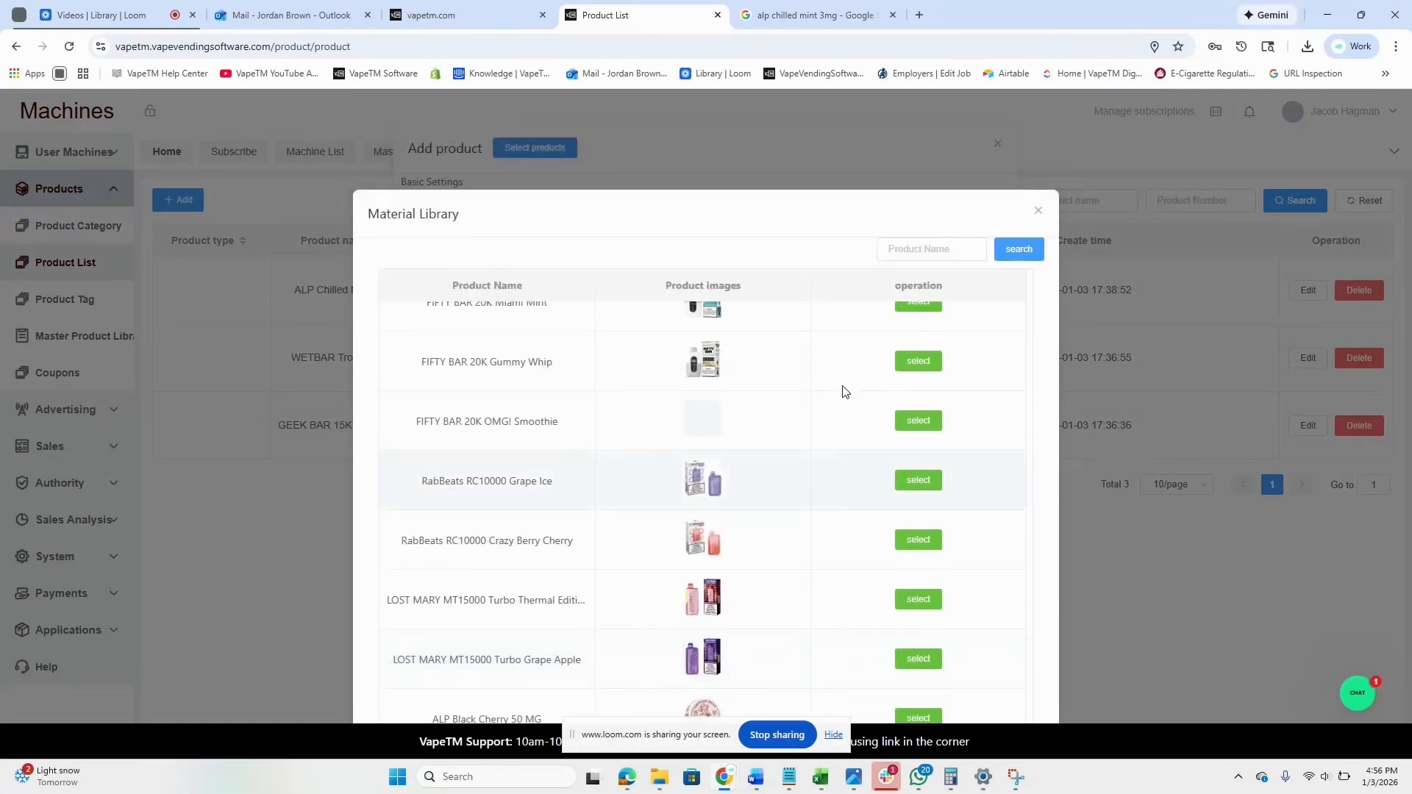
{"action": "left_click", "coordinate": [912, 253]}
{"action": "type", "text": "Geek"}
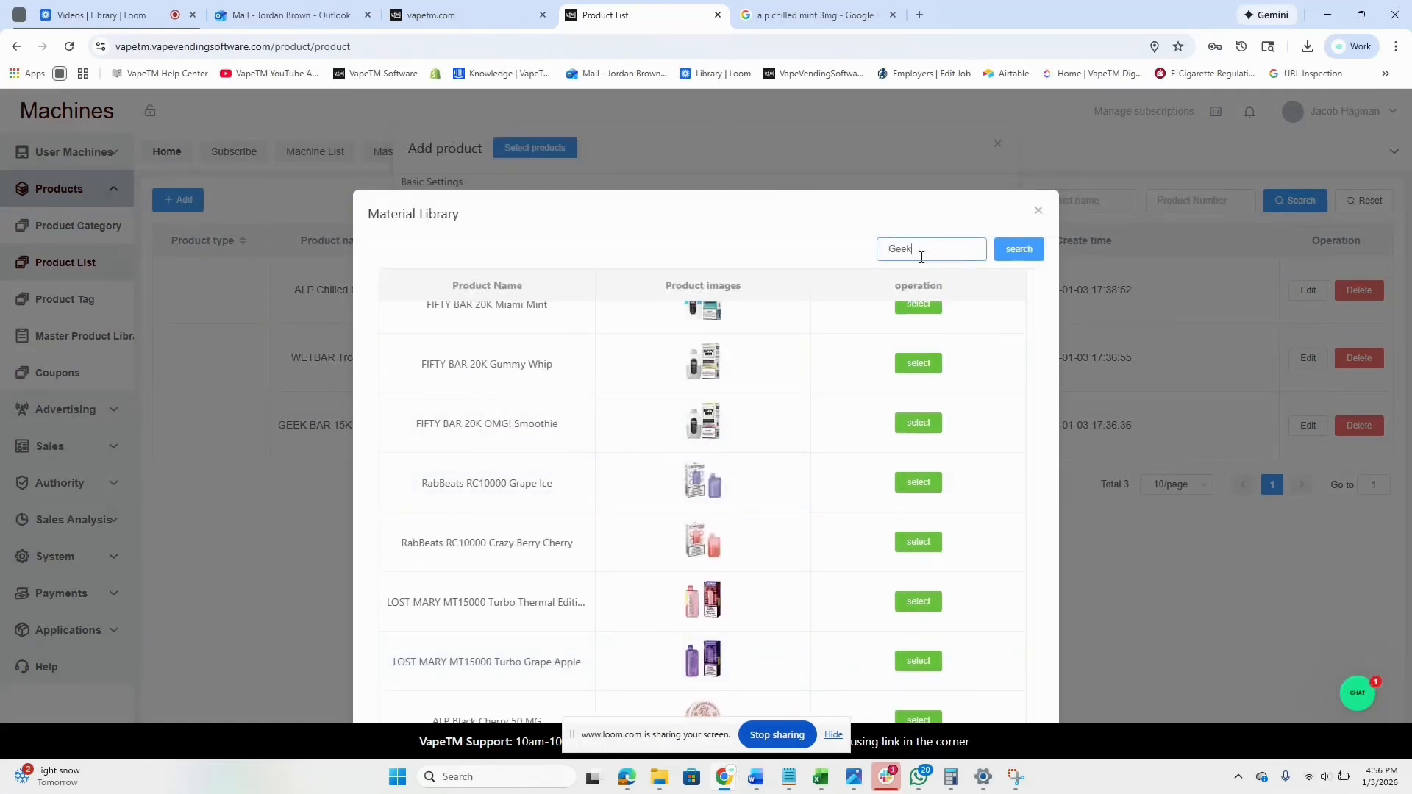
{"action": "left_click", "coordinate": [1016, 252]}
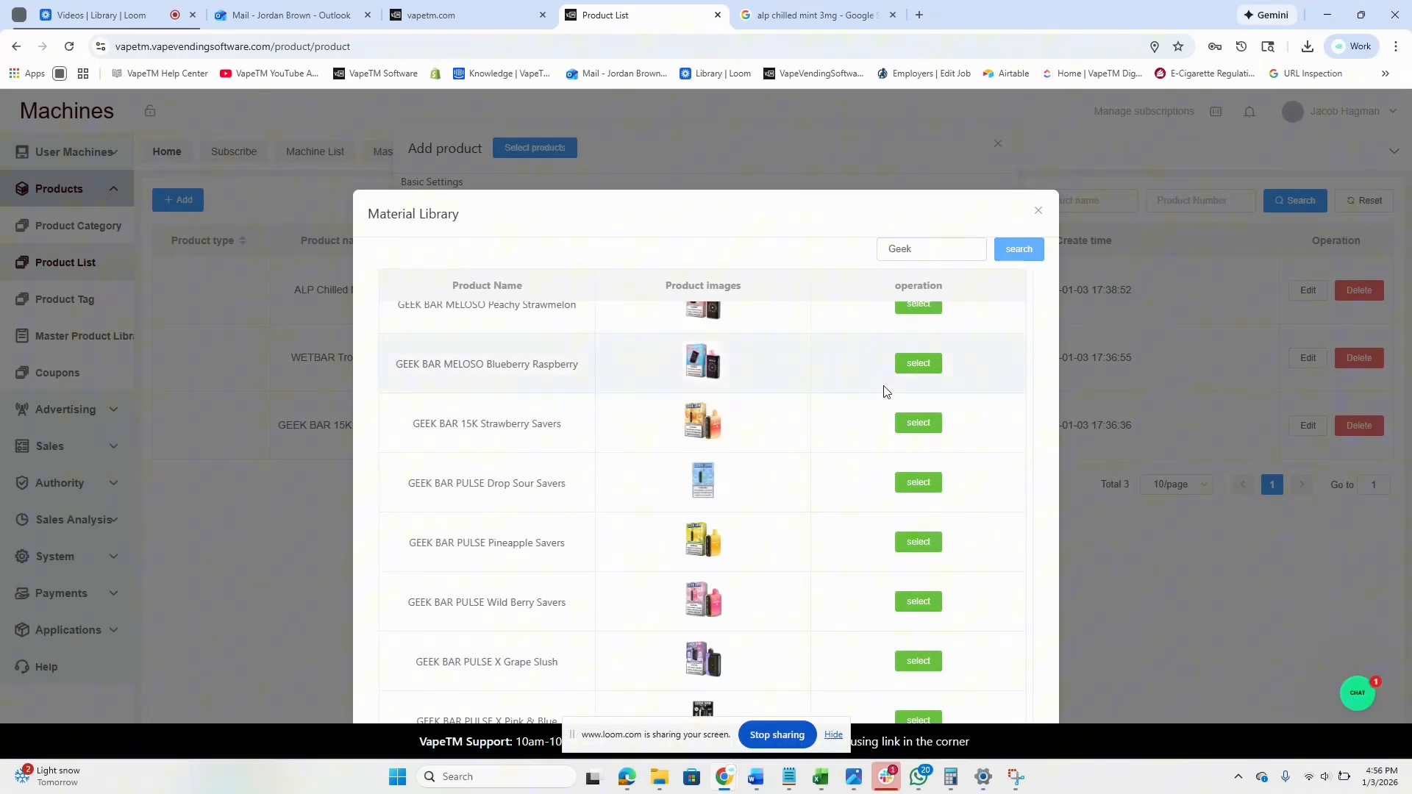
Select GEEK BAR MELOSO Blueberry Raspberry, give it a 9.50 cost price, and save it.
{"action": "left_click", "coordinate": [917, 368]}
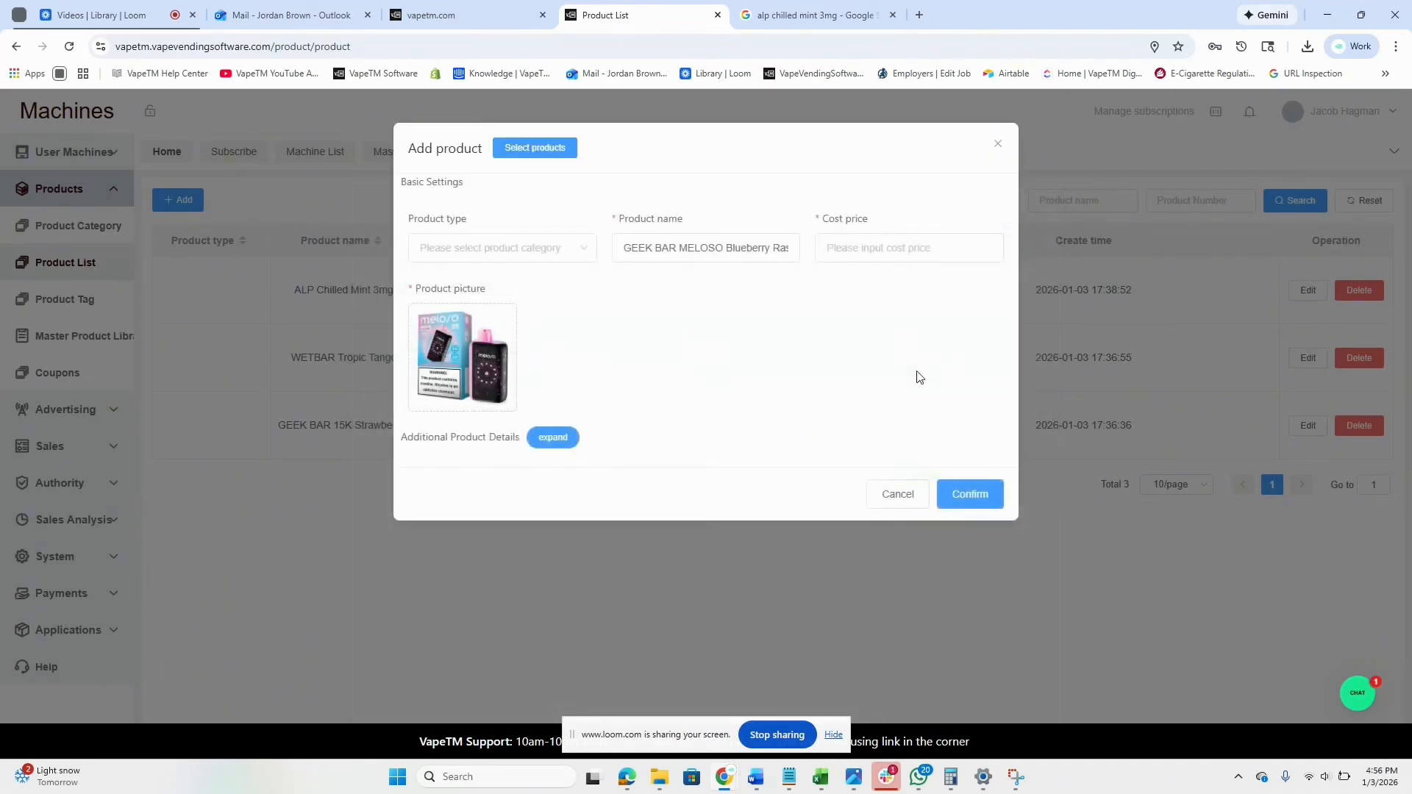
{"action": "left_click", "coordinate": [844, 248]}
{"action": "type", "text": "9.50"}
{"action": "left_click", "coordinate": [970, 494]}
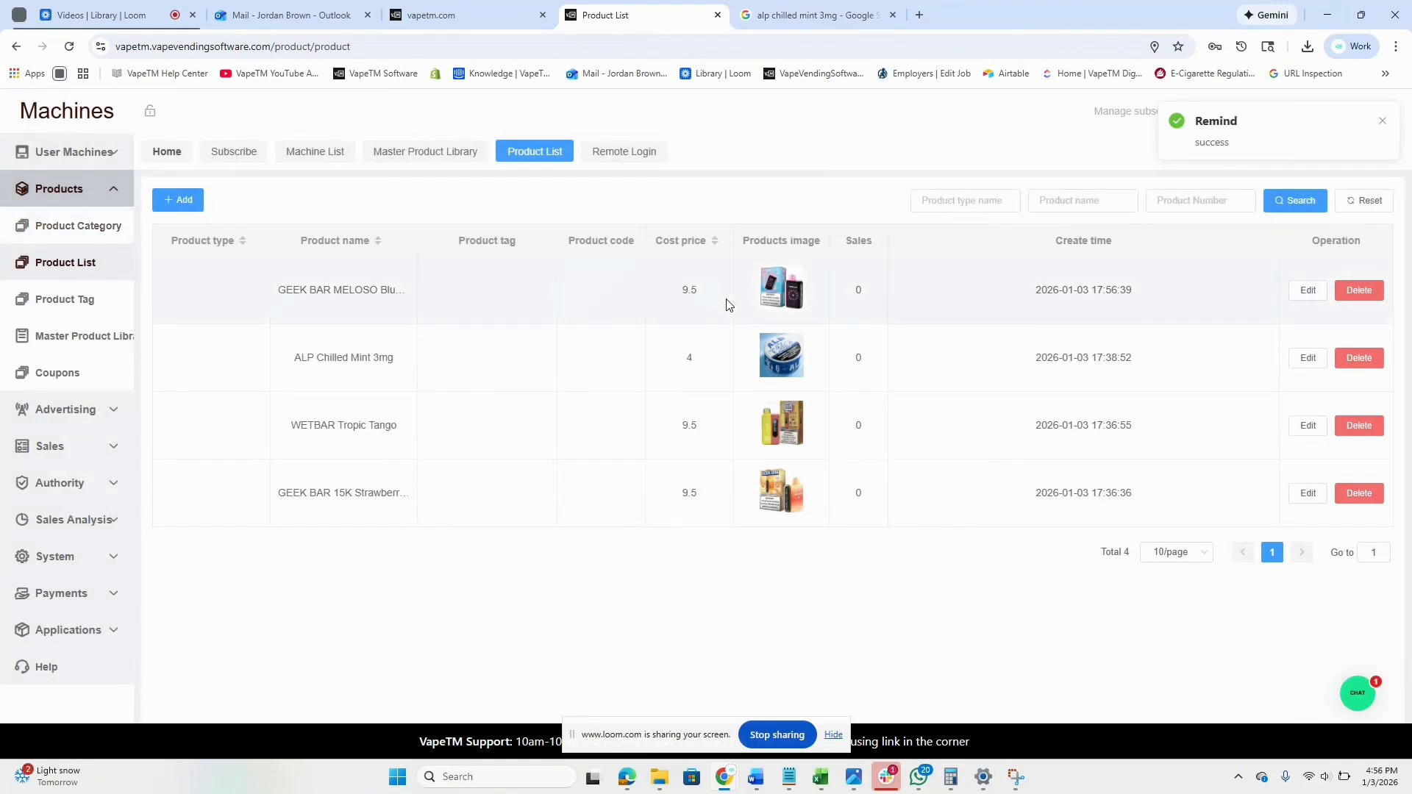
{"action": "left_click_drag", "start_coordinate": [781, 300], "coordinate": [810, 300]}
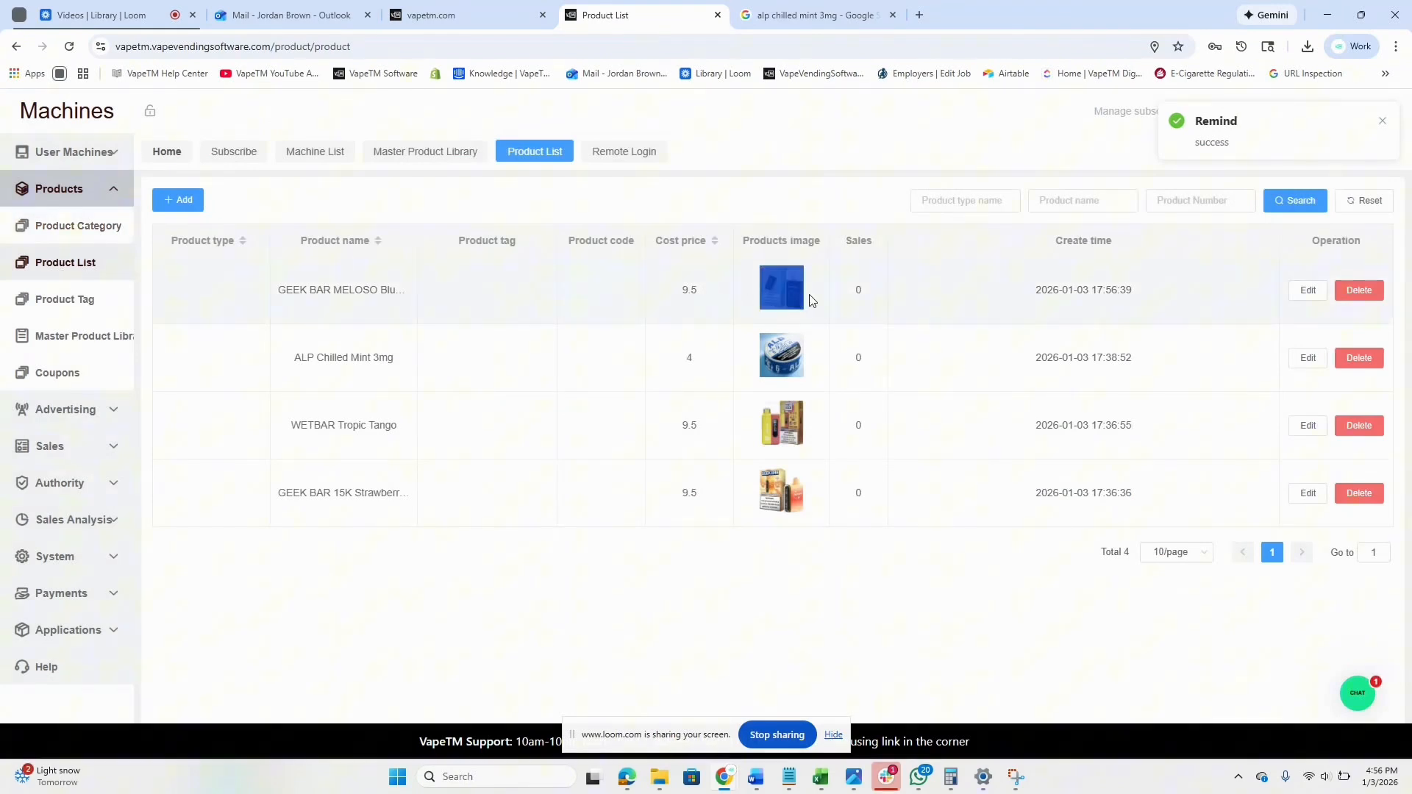